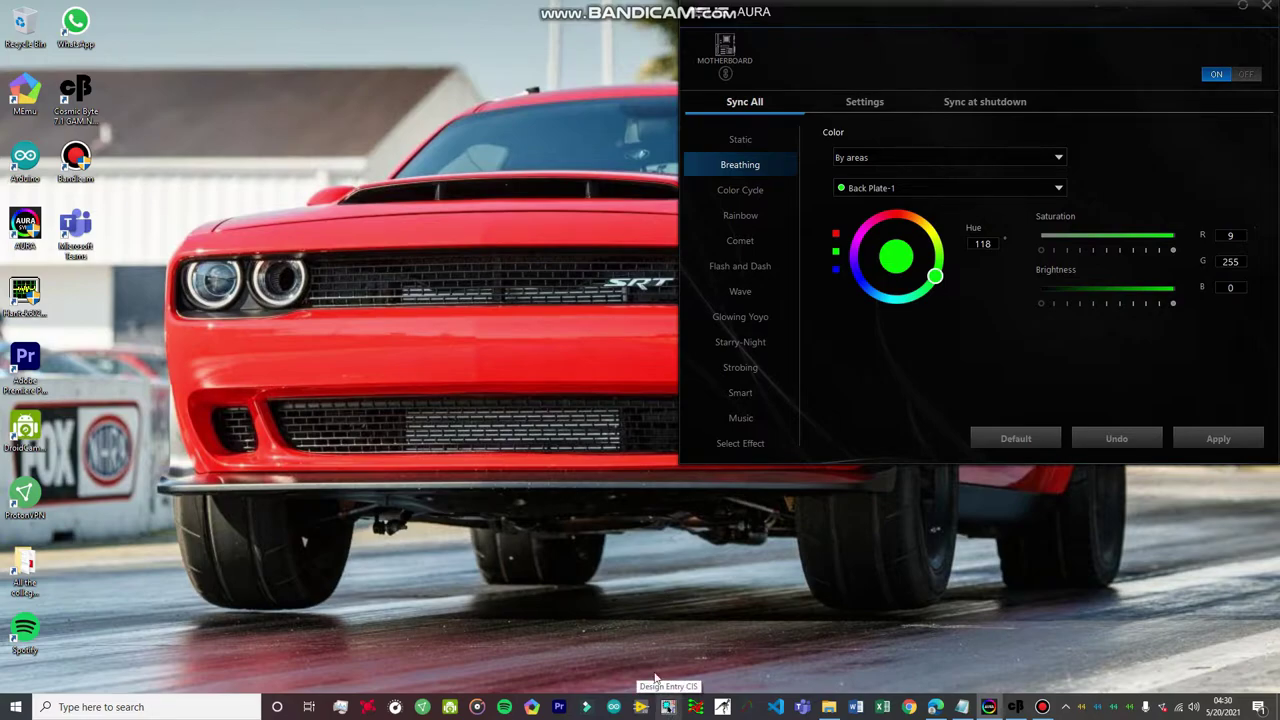
Launch Design Entry CIS (OrCAD Capture) using the OrCAD PCB Designer Professional w/PSpice suite
{"action": "left_click", "coordinate": [669, 708]}
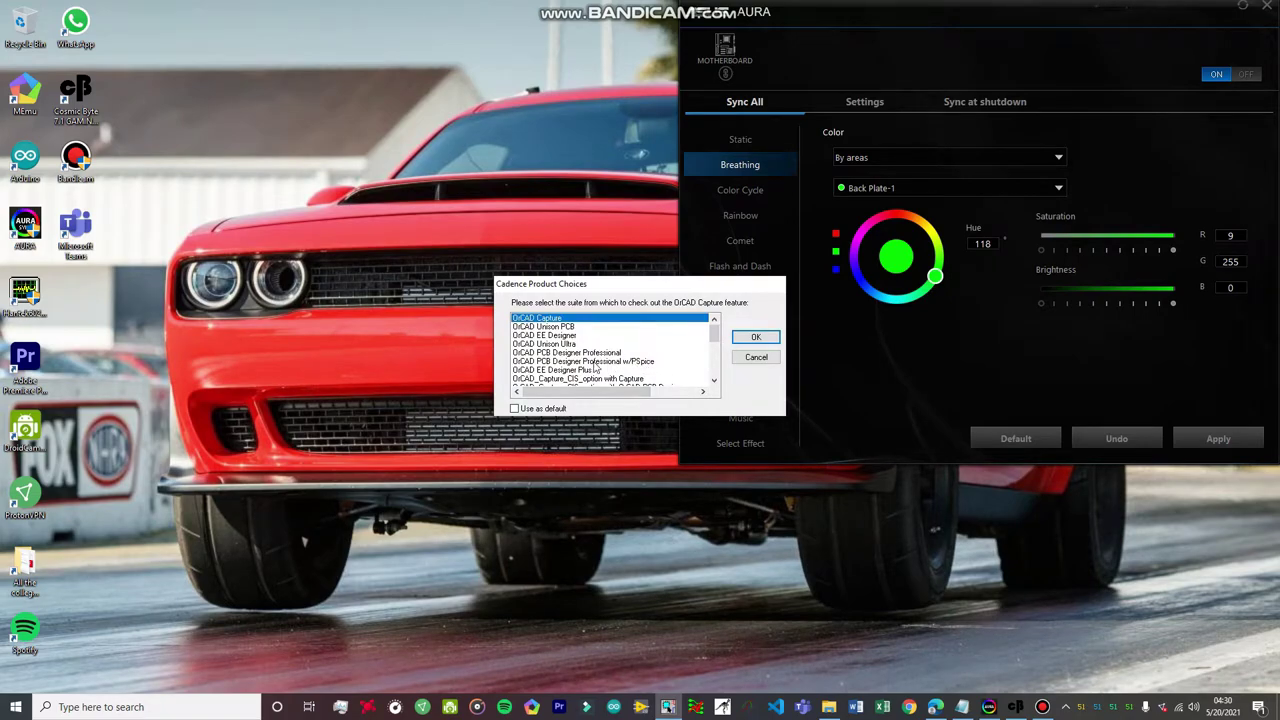
{"action": "left_click", "coordinate": [632, 363]}
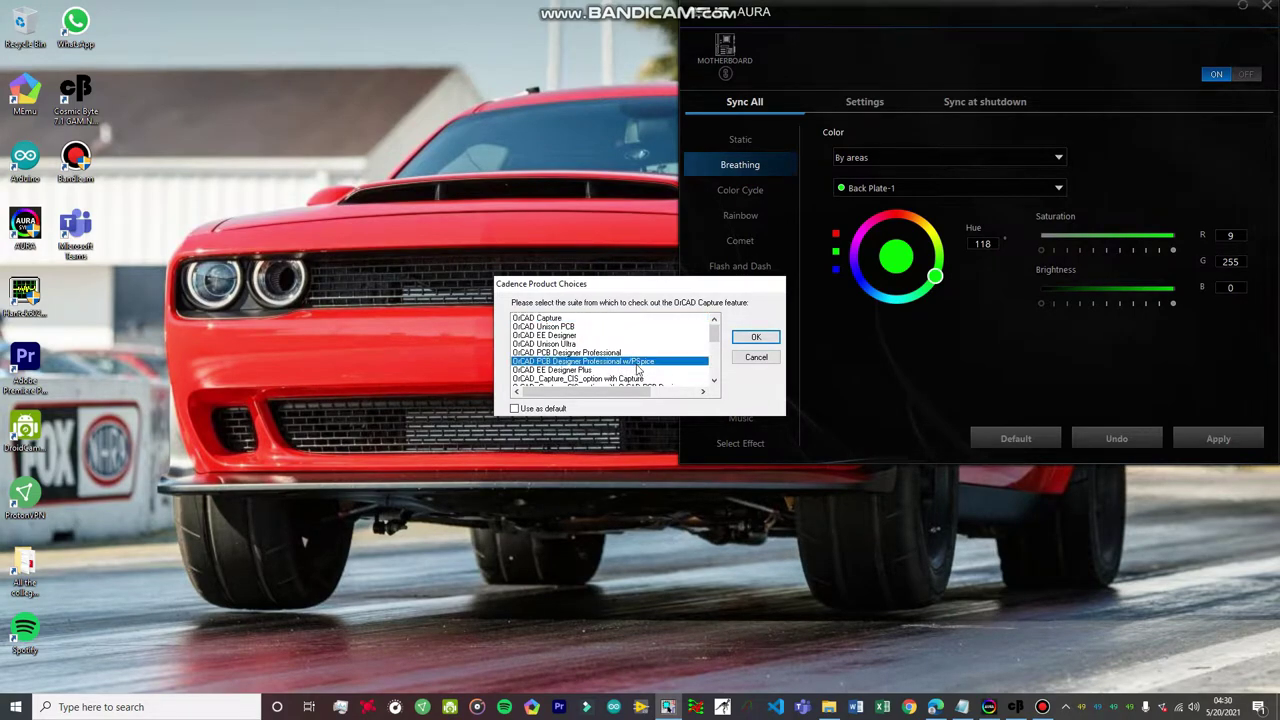
{"action": "left_click", "coordinate": [752, 340]}
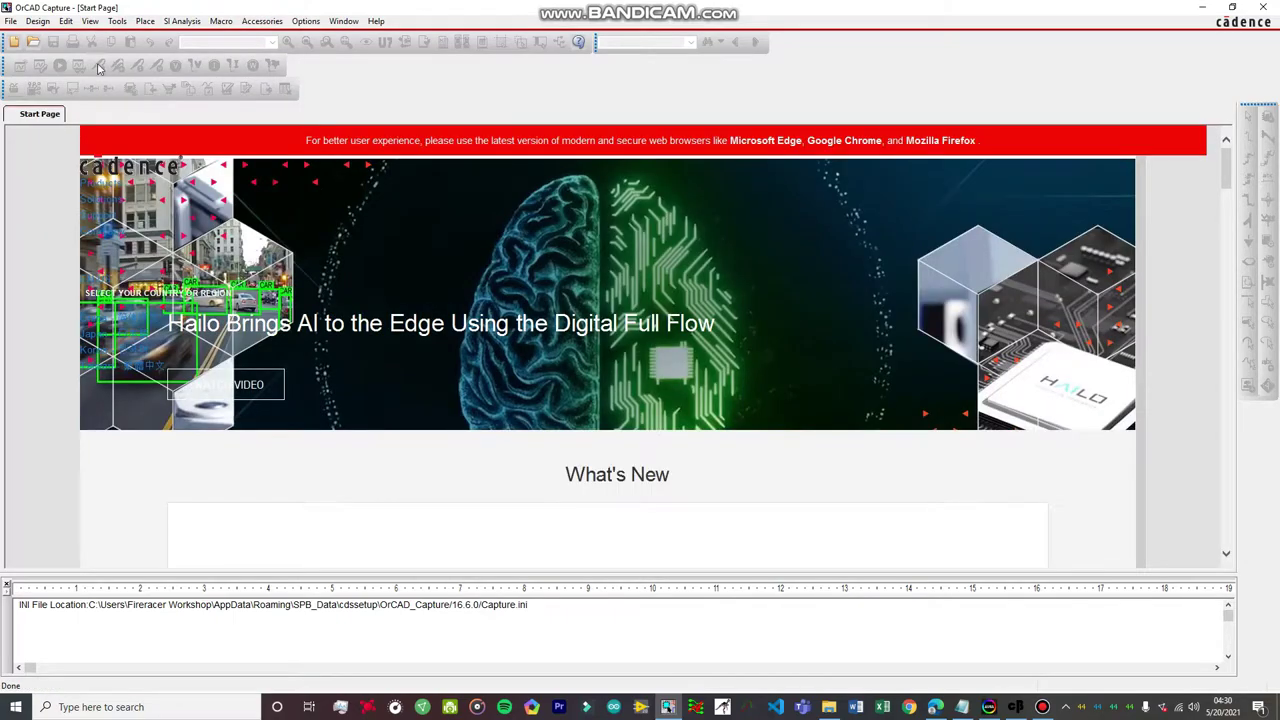
Create a blank Analog or Mixed A/D PSpice project with a name beginning Half_wave in G:\MY CIRCUIT DESIGNS
{"action": "left_click", "coordinate": [10, 21]}
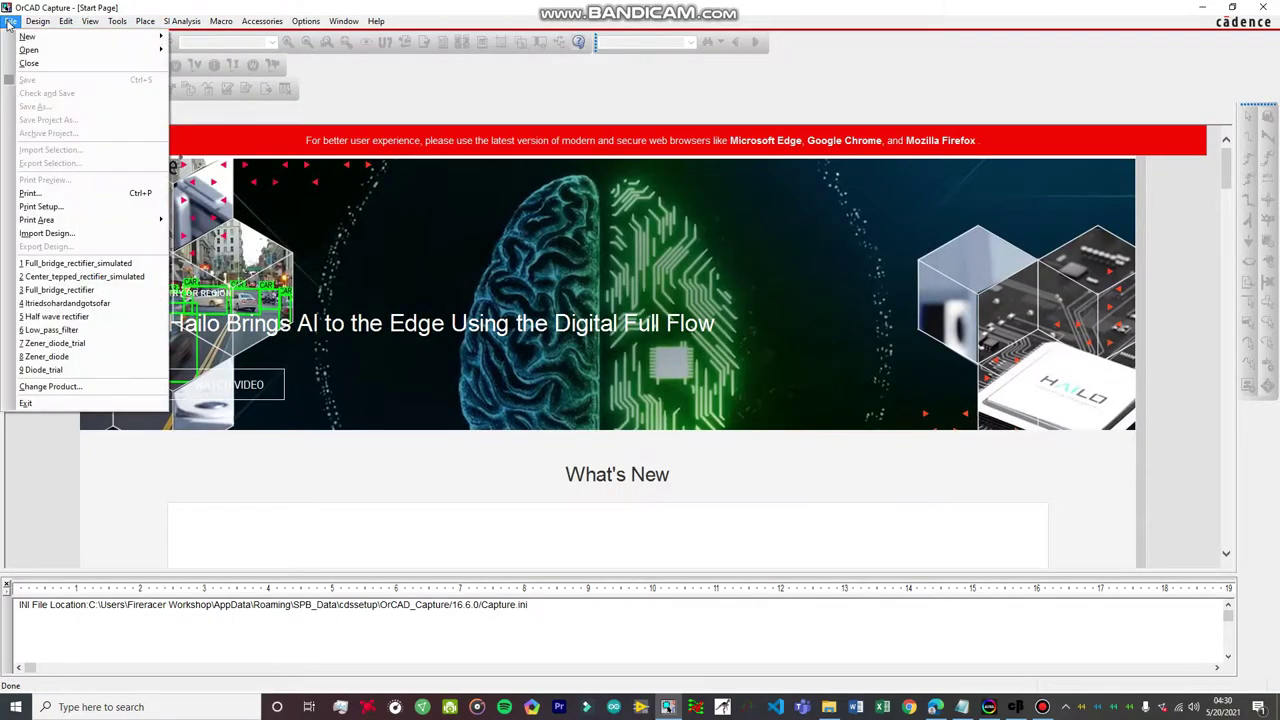
{"action": "mouse_move", "coordinate": [100, 38]}
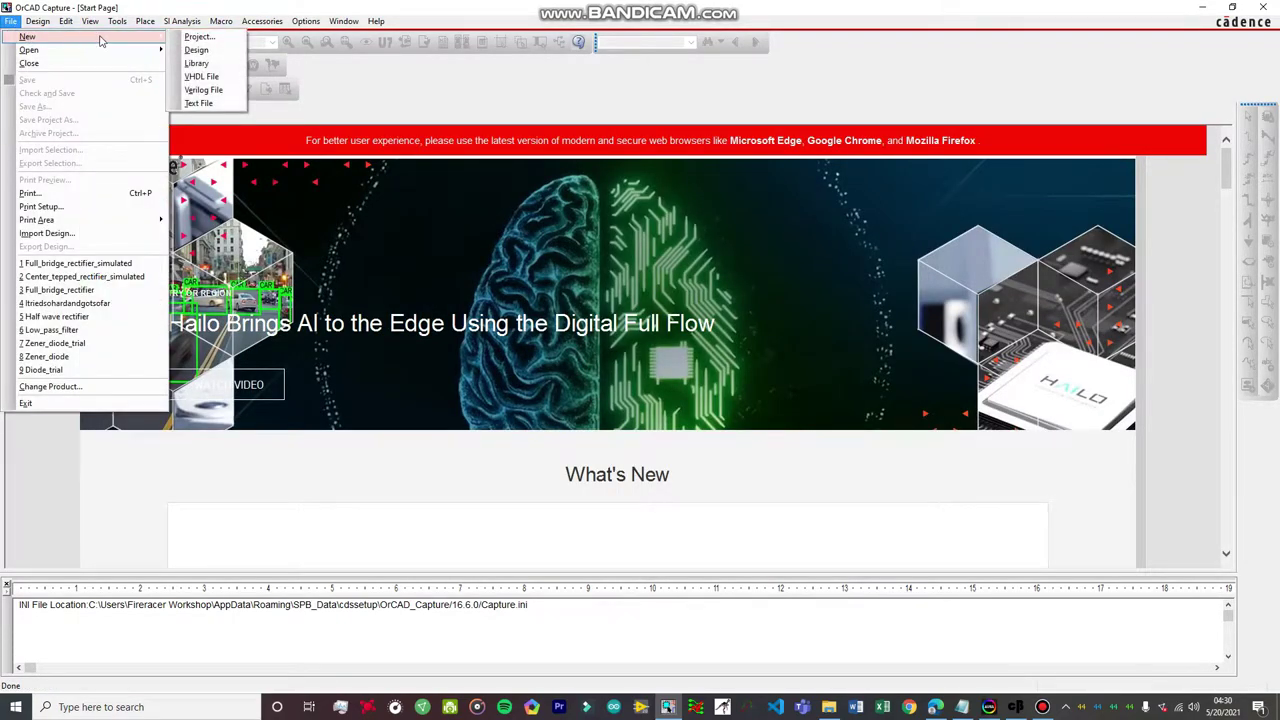
{"action": "left_click", "coordinate": [197, 37]}
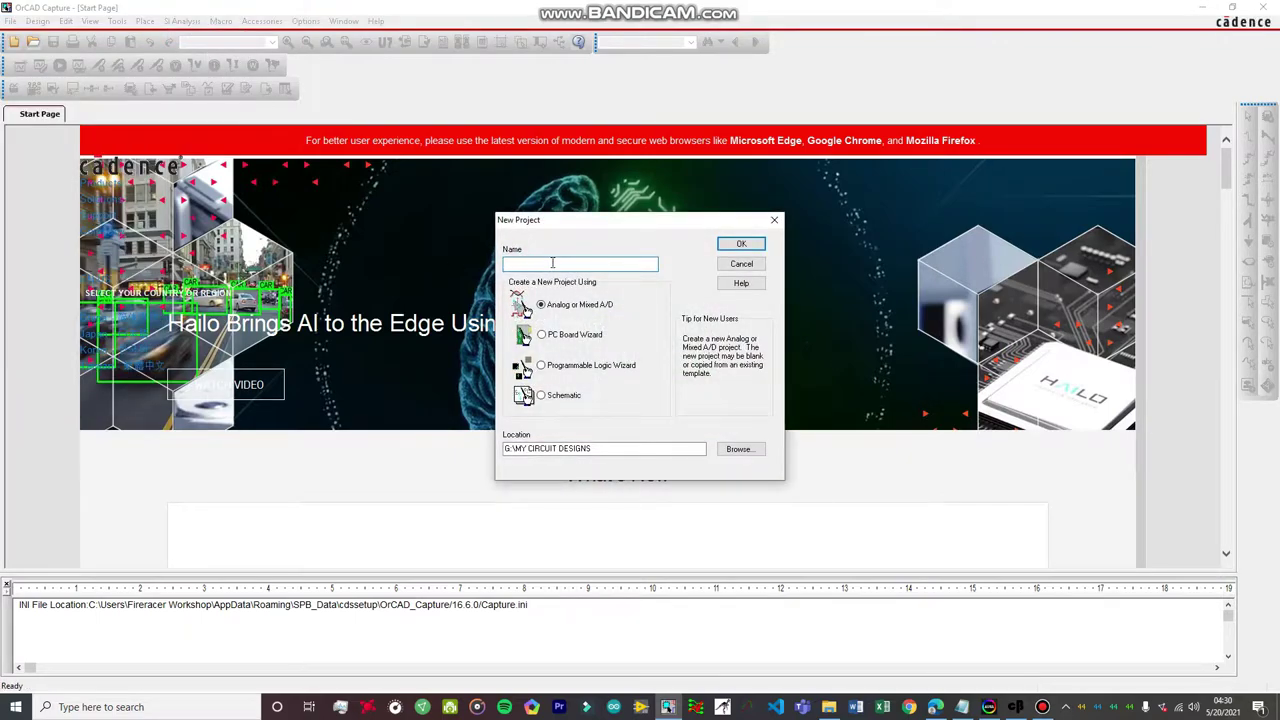
{"action": "type", "text": "Sin"}
{"action": "left_click", "coordinate": [744, 247]}
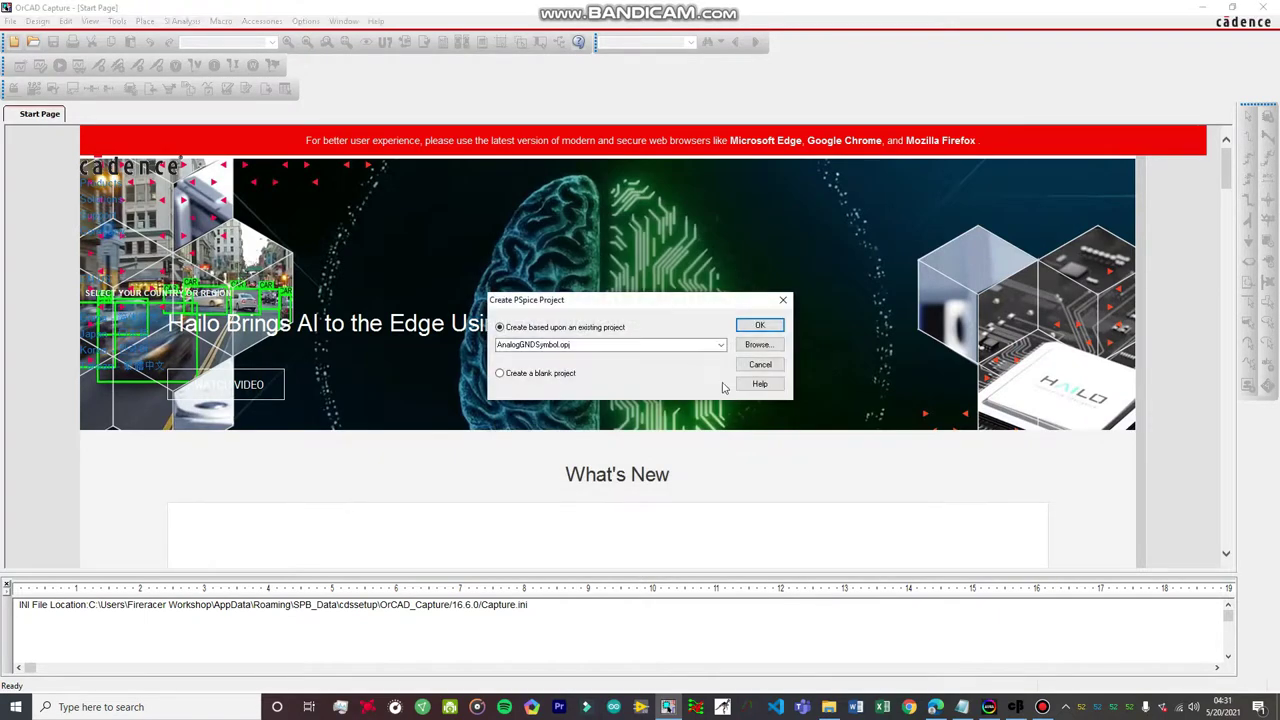
{"action": "left_click", "coordinate": [503, 373]}
{"action": "left_click", "coordinate": [761, 326]}
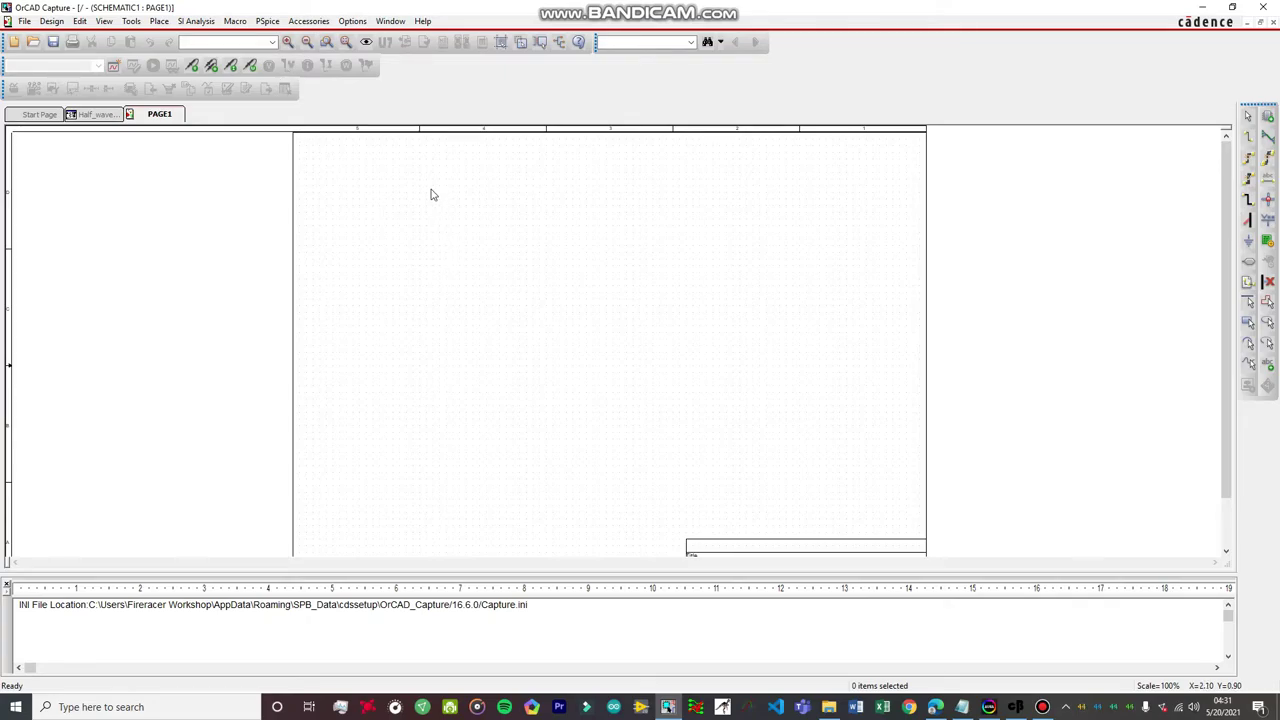
Place one VSIN source from the SOURCE library near the left side of the schematic page
{"action": "key", "text": "p"}
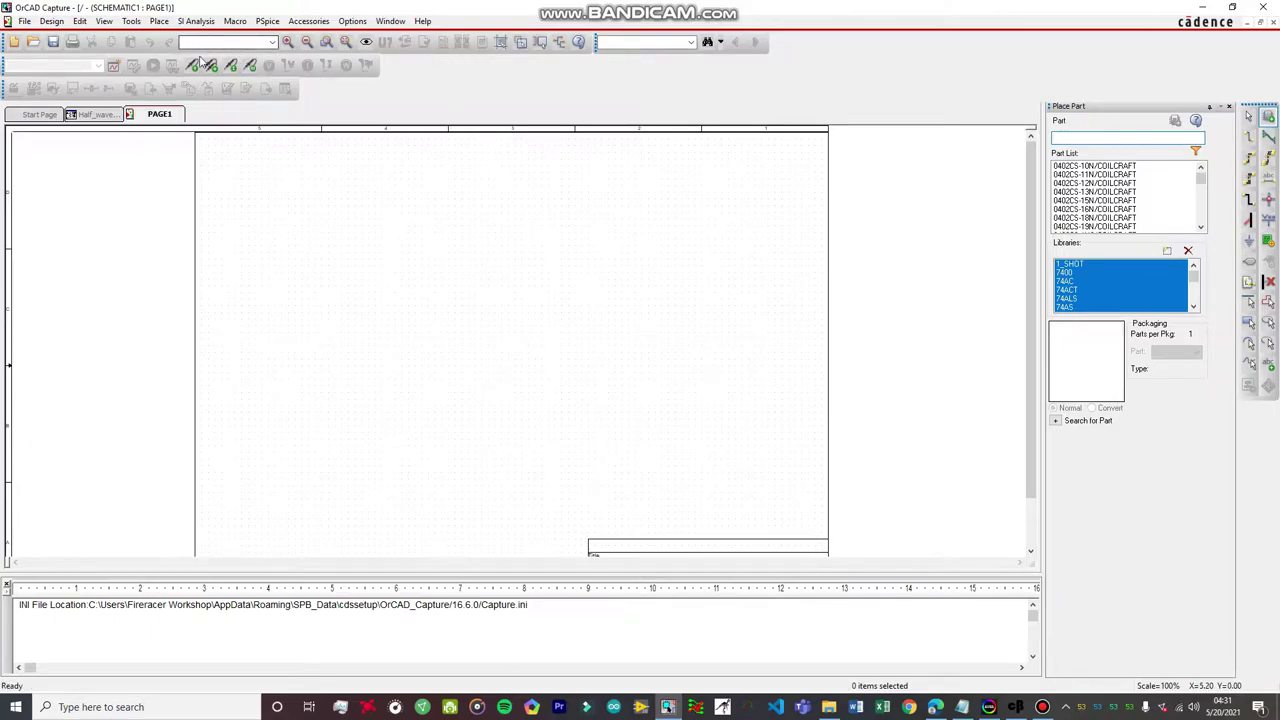
{"action": "left_click", "coordinate": [158, 22]}
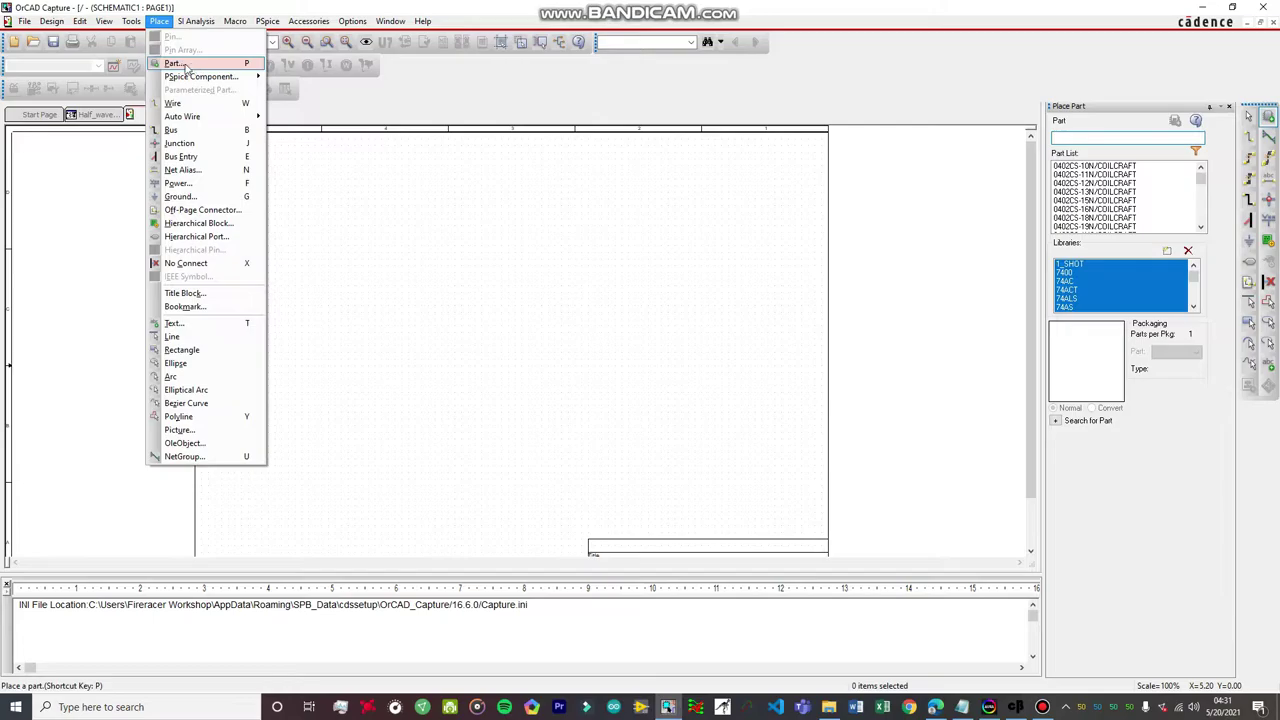
{"action": "left_click", "coordinate": [848, 238]}
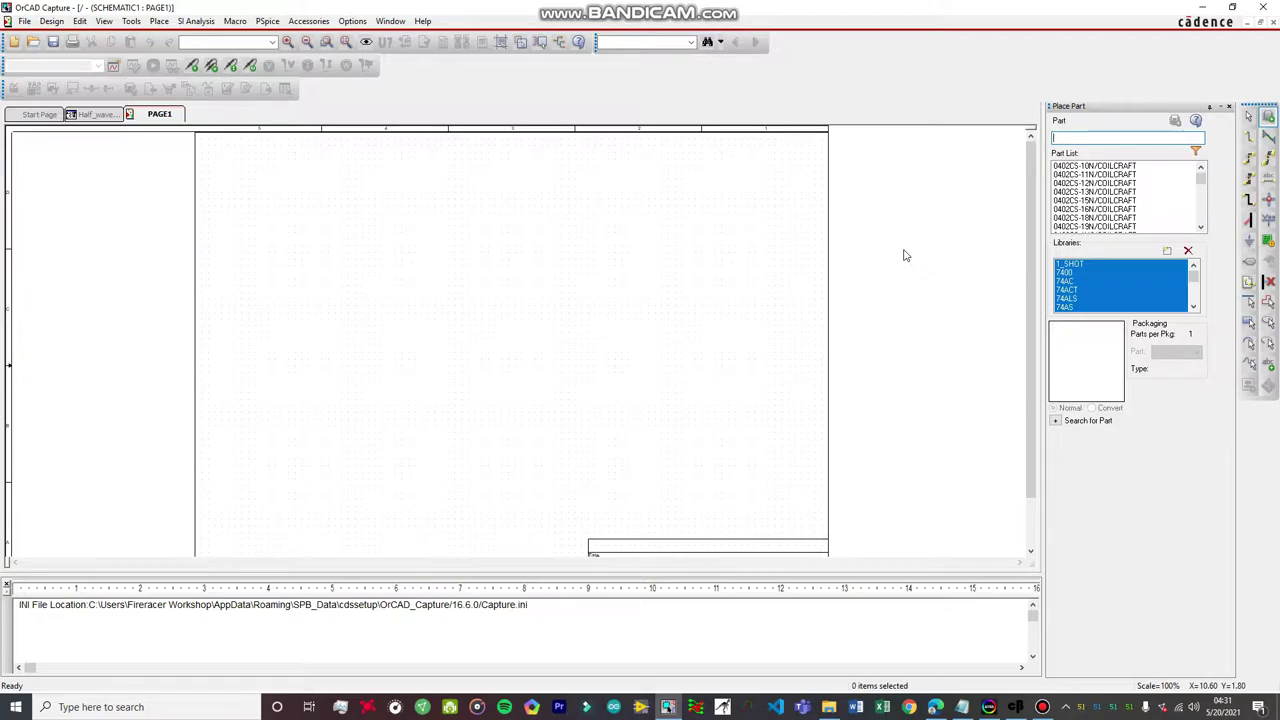
{"action": "type", "text": "Vsin"}
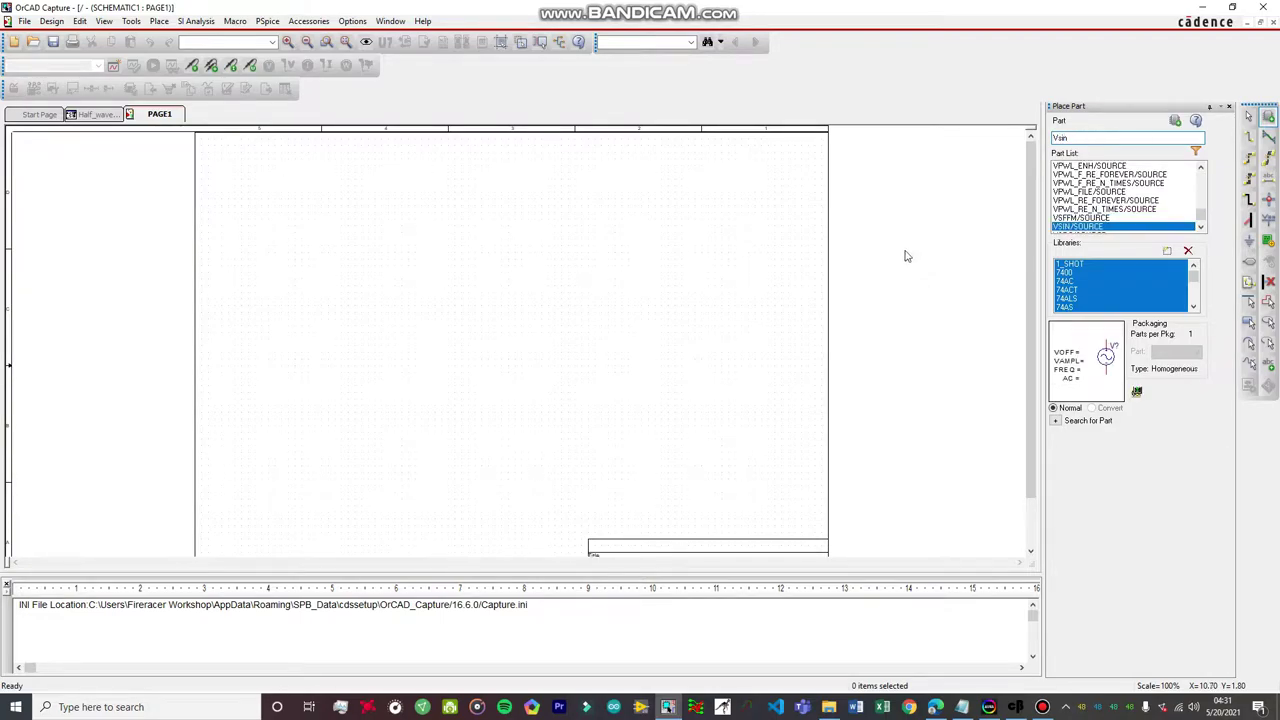
{"action": "double_click", "coordinate": [1078, 227]}
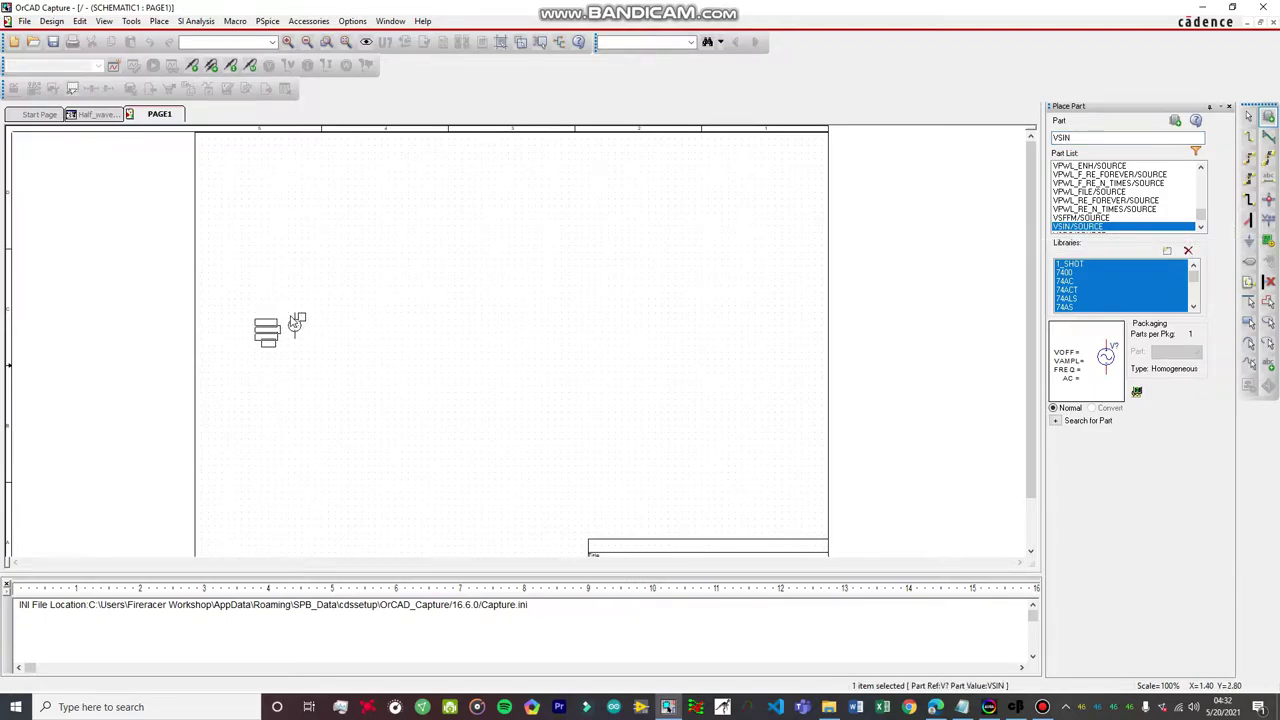
{"action": "left_click", "coordinate": [294, 324]}
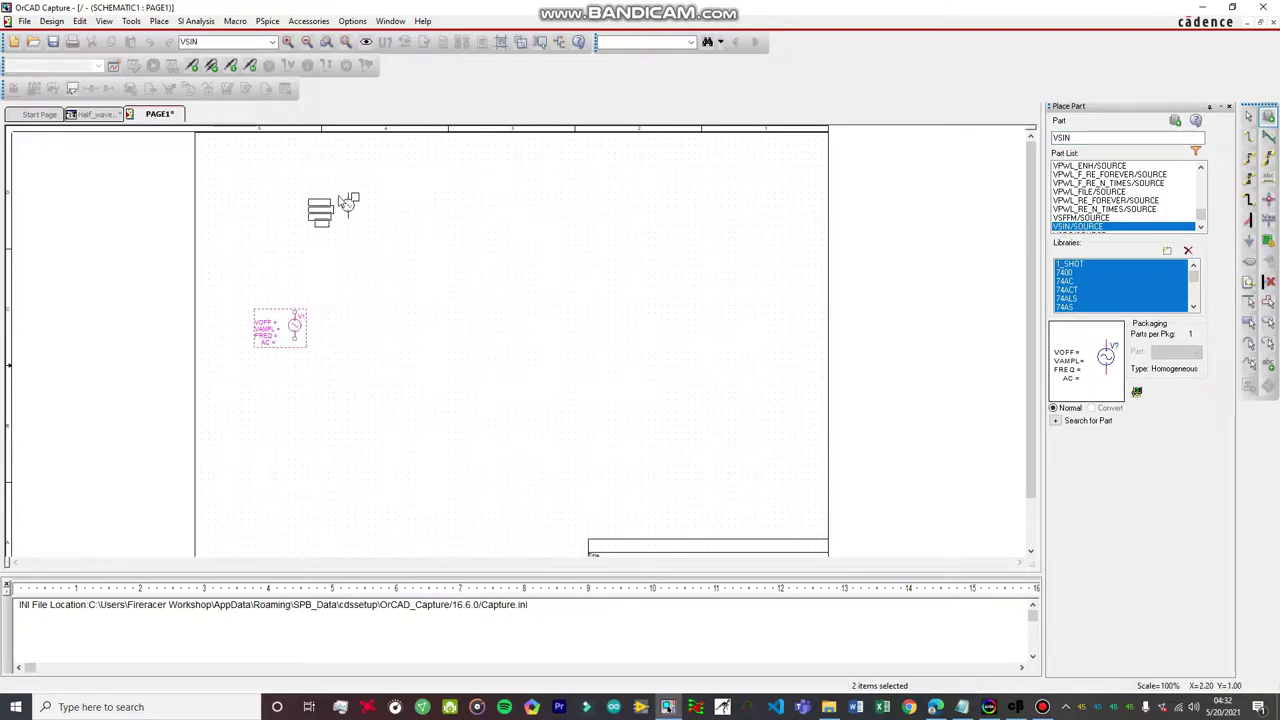
{"action": "key", "text": "Escape"}
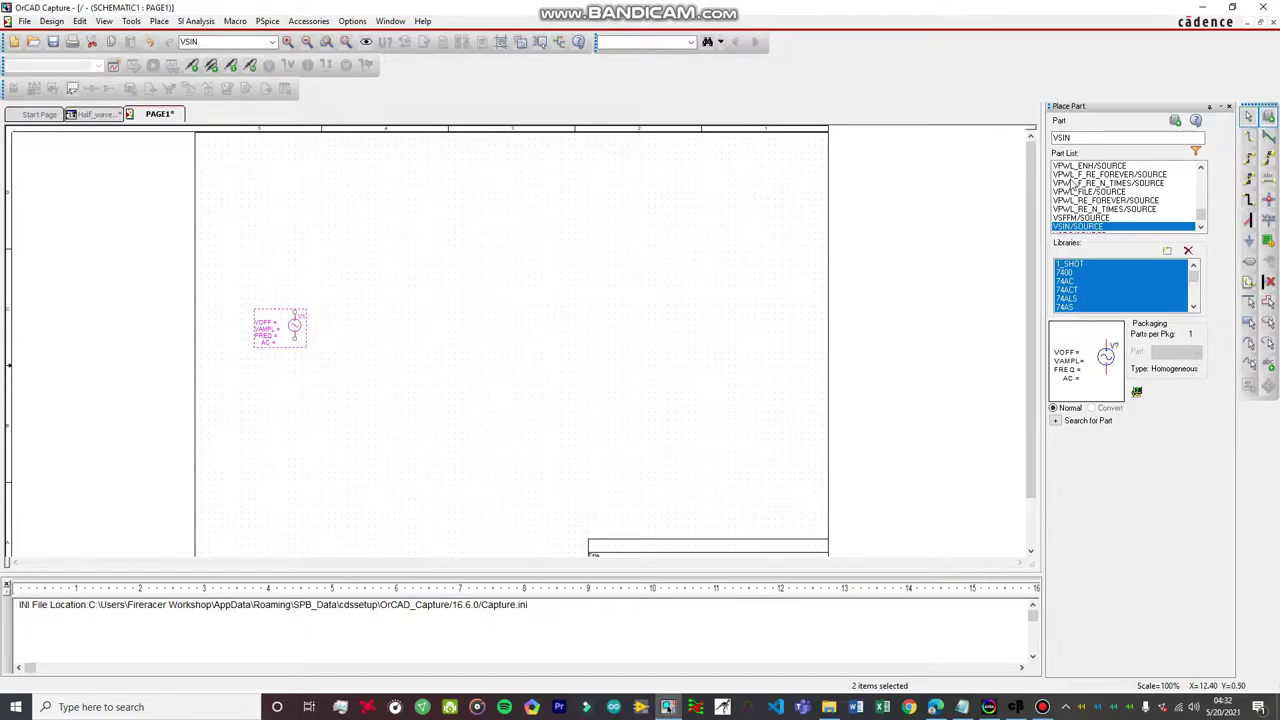
Place one D1N4007 diode from the DIODE library to the right of and slightly above the VSIN source
{"action": "left_click", "coordinate": [1081, 139]}
{"action": "key", "text": "BackSpace"}
{"action": "key", "text": "BackSpace"}
{"action": "key", "text": "BackSpace"}
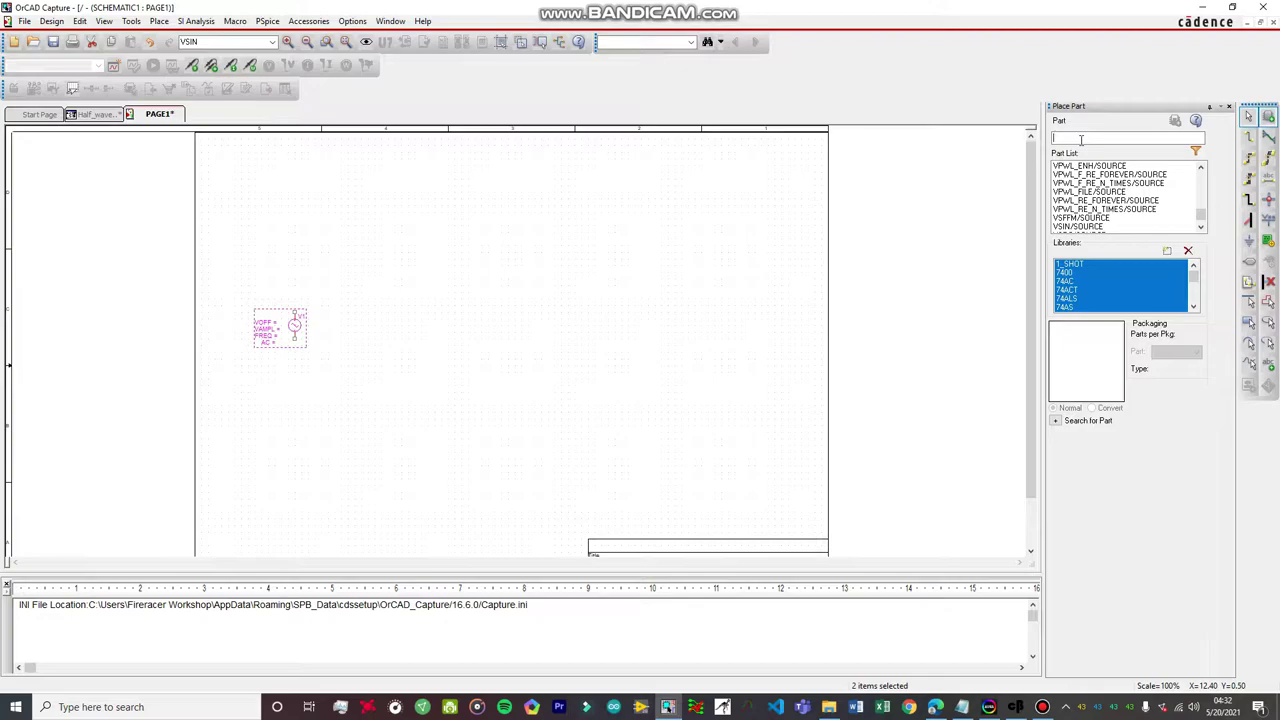
{"action": "type", "text": "D"}
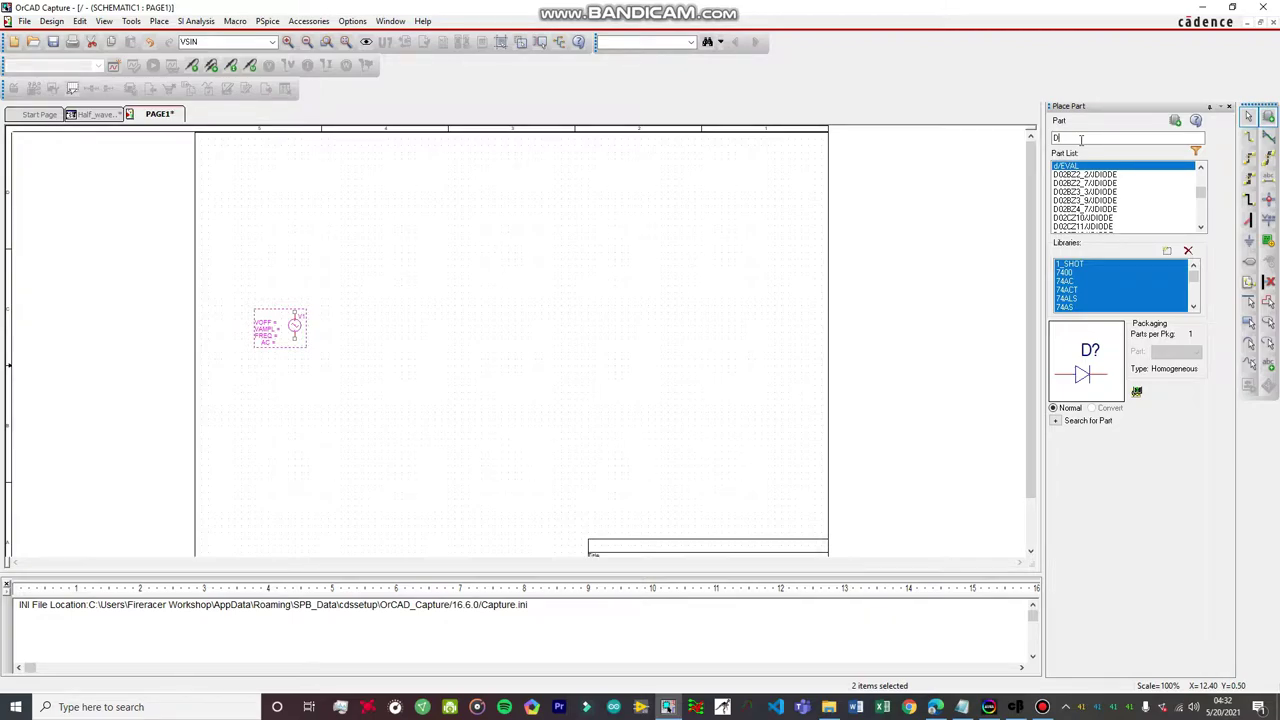
{"action": "type", "text": "1N"}
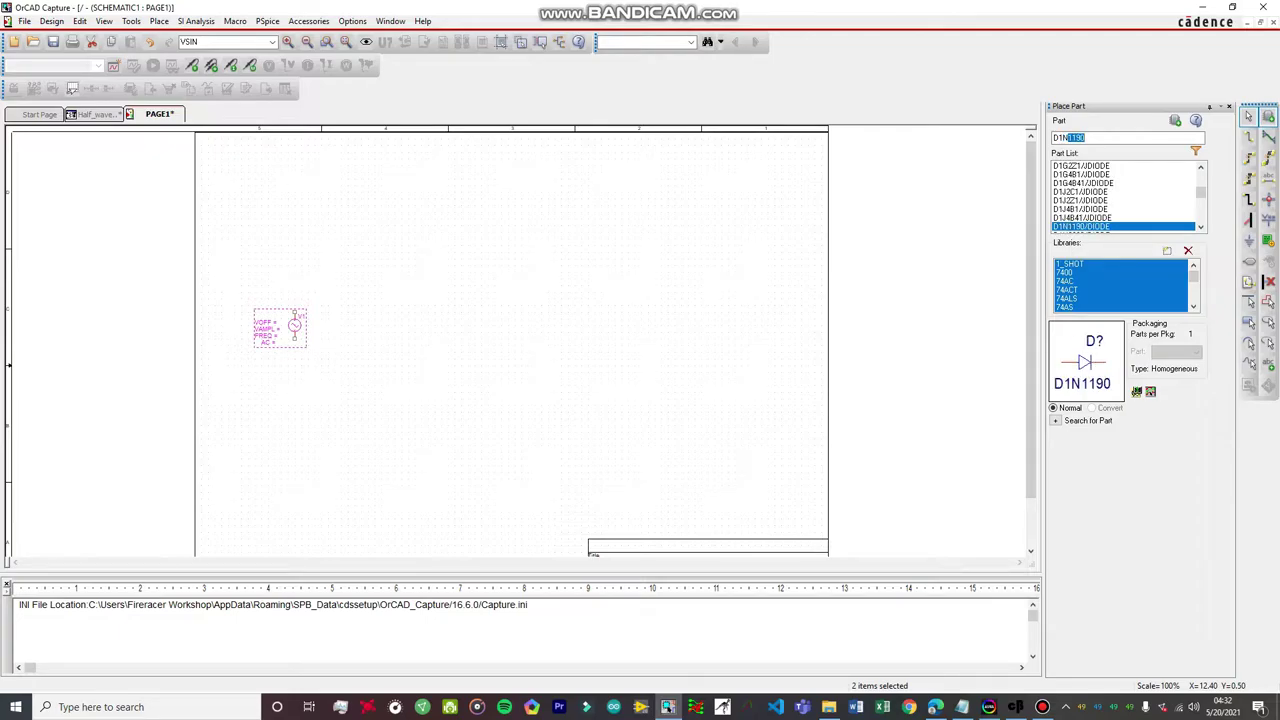
{"action": "type", "text": "4007"}
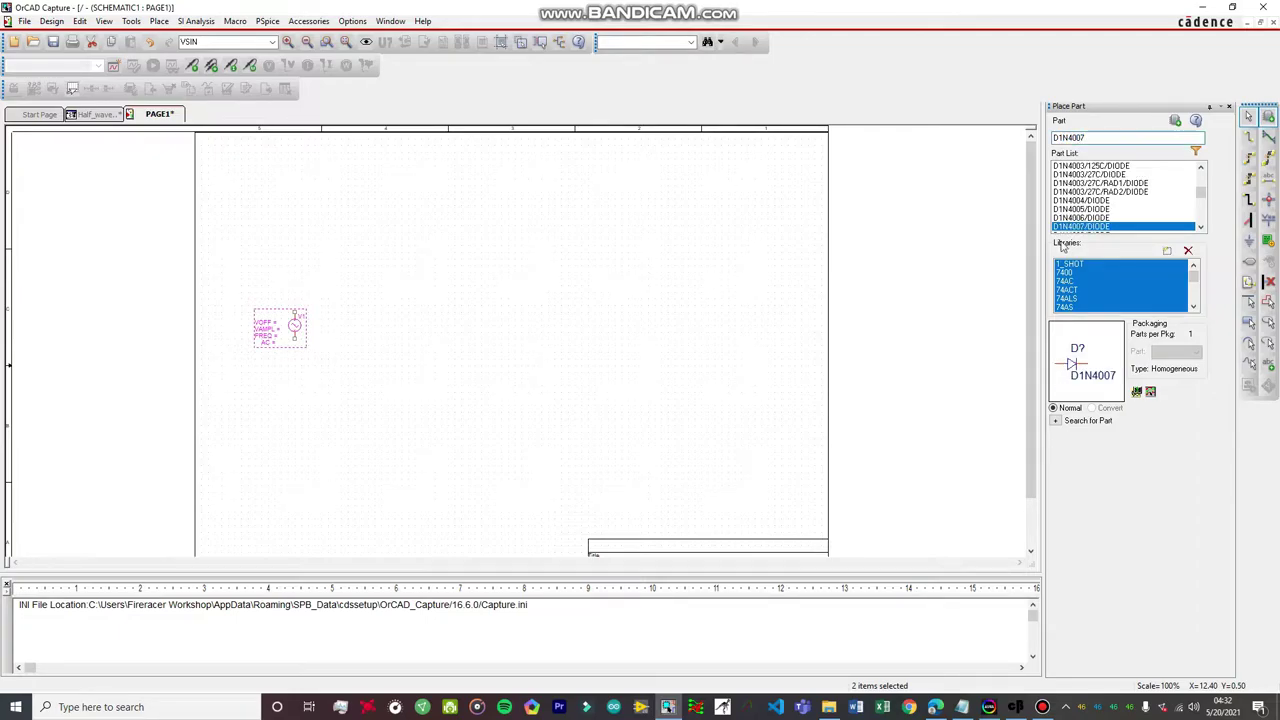
{"action": "double_click", "coordinate": [1086, 229]}
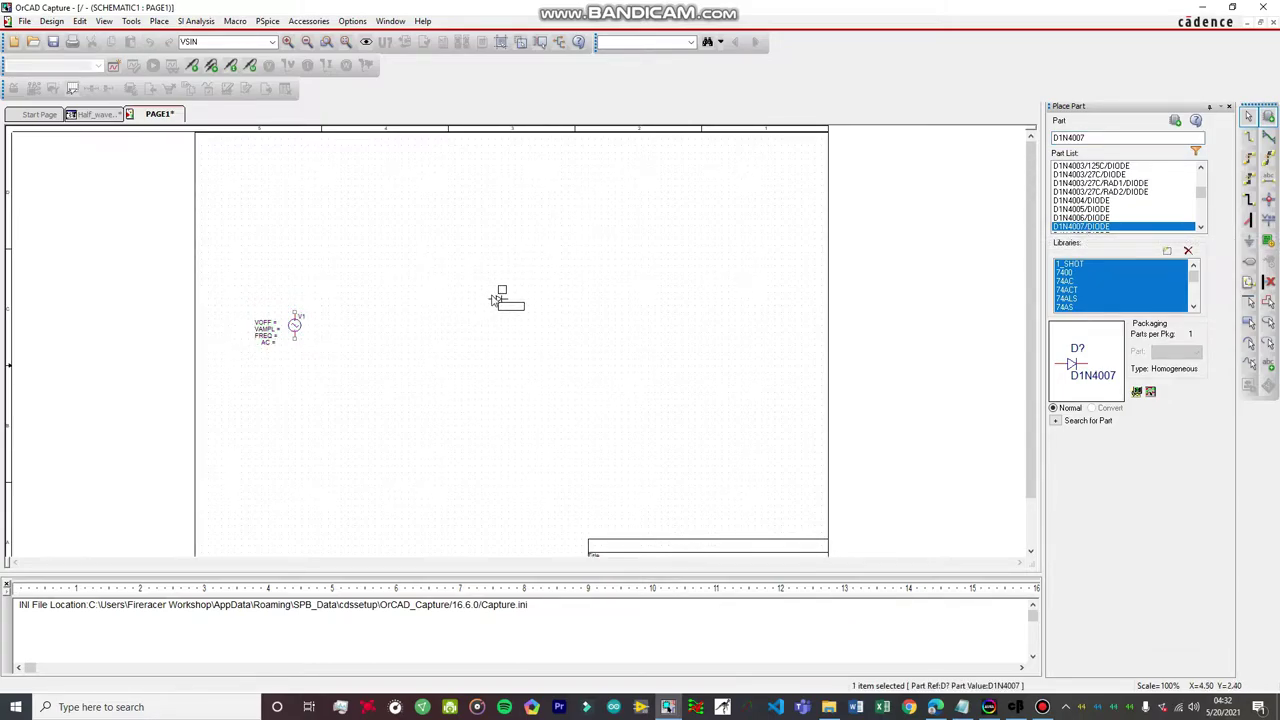
{"action": "left_click", "coordinate": [492, 299]}
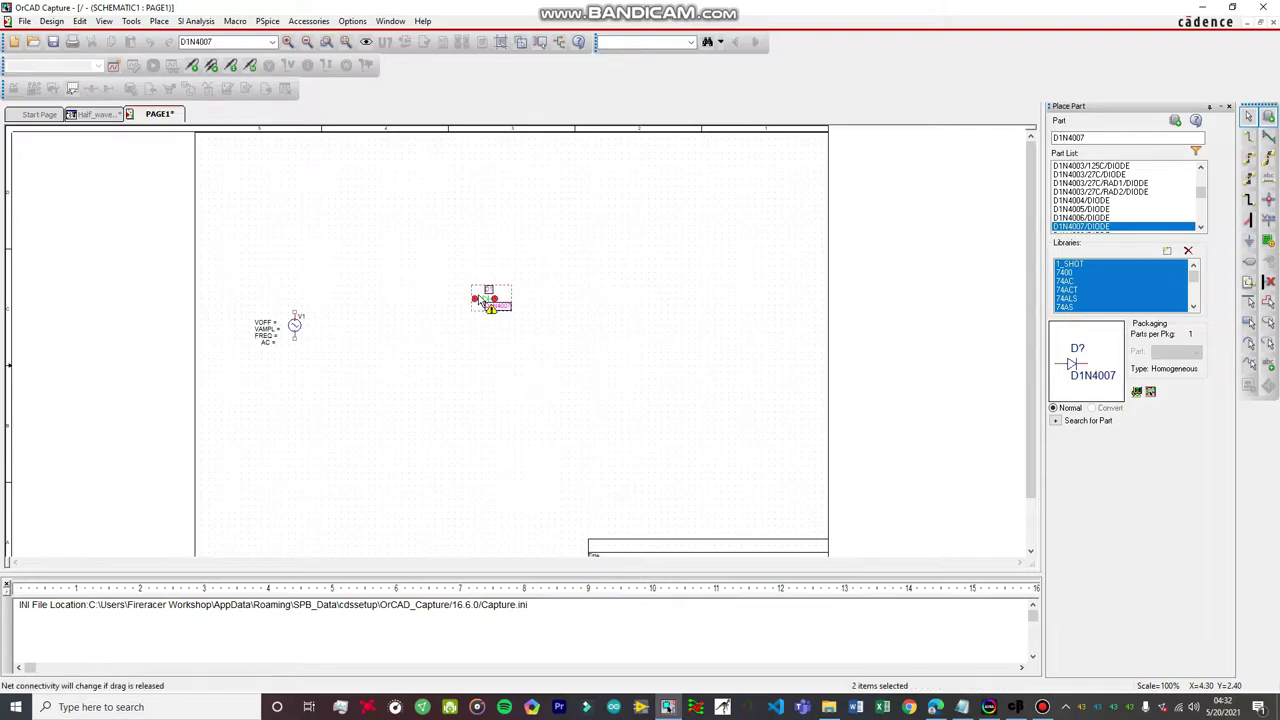
{"action": "key", "text": "Escape"}
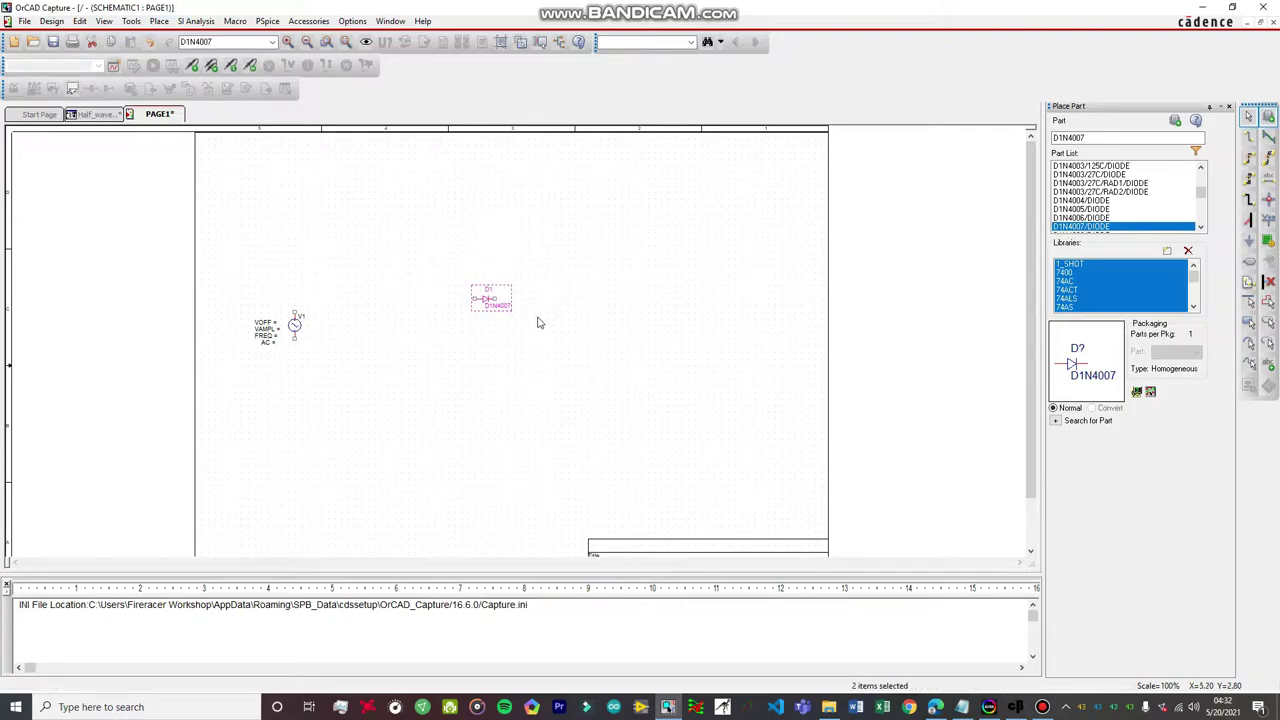
Place one R resistor from the ANALOG library, rotated to vertical, to the right of the diode
{"action": "left_click", "coordinate": [1088, 139]}
{"action": "key", "text": "BackSpace"}
{"action": "key", "text": "BackSpace"}
{"action": "key", "text": "BackSpace"}
{"action": "key", "text": "BackSpace"}
{"action": "key", "text": "BackSpace"}
{"action": "key", "text": "BackSpace"}
{"action": "key", "text": "BackSpace"}
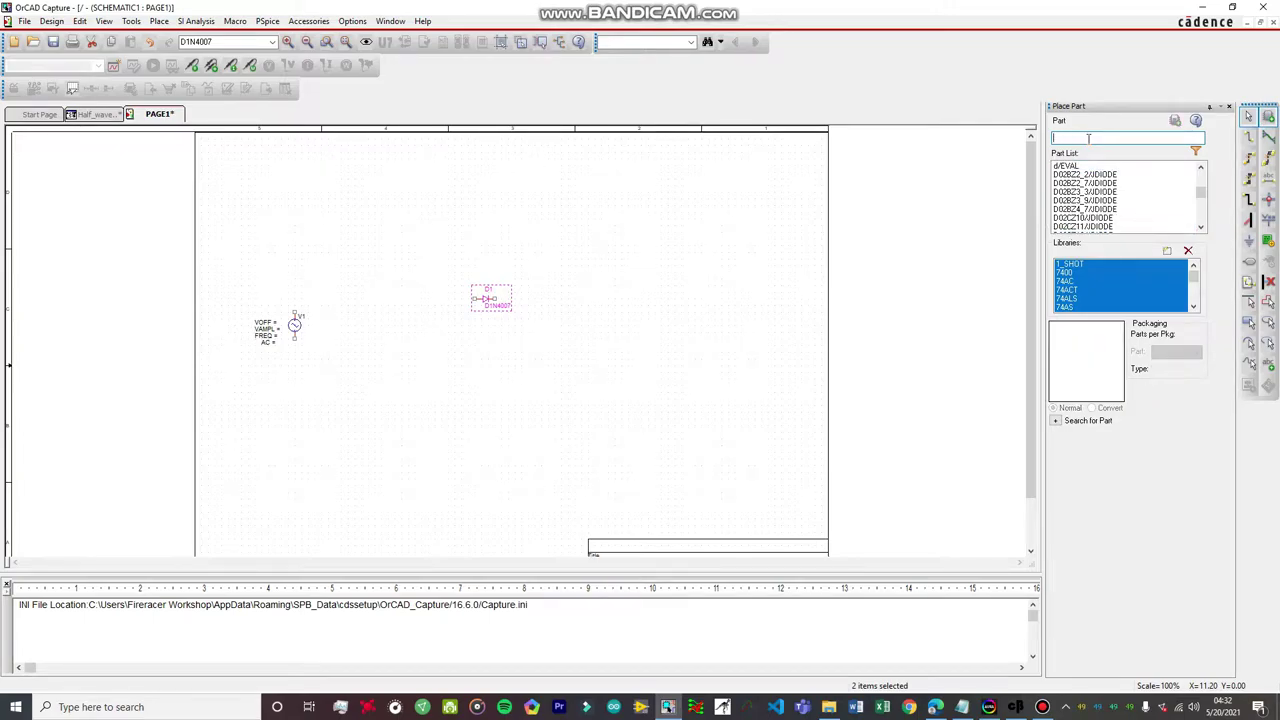
{"action": "type", "text": "R"}
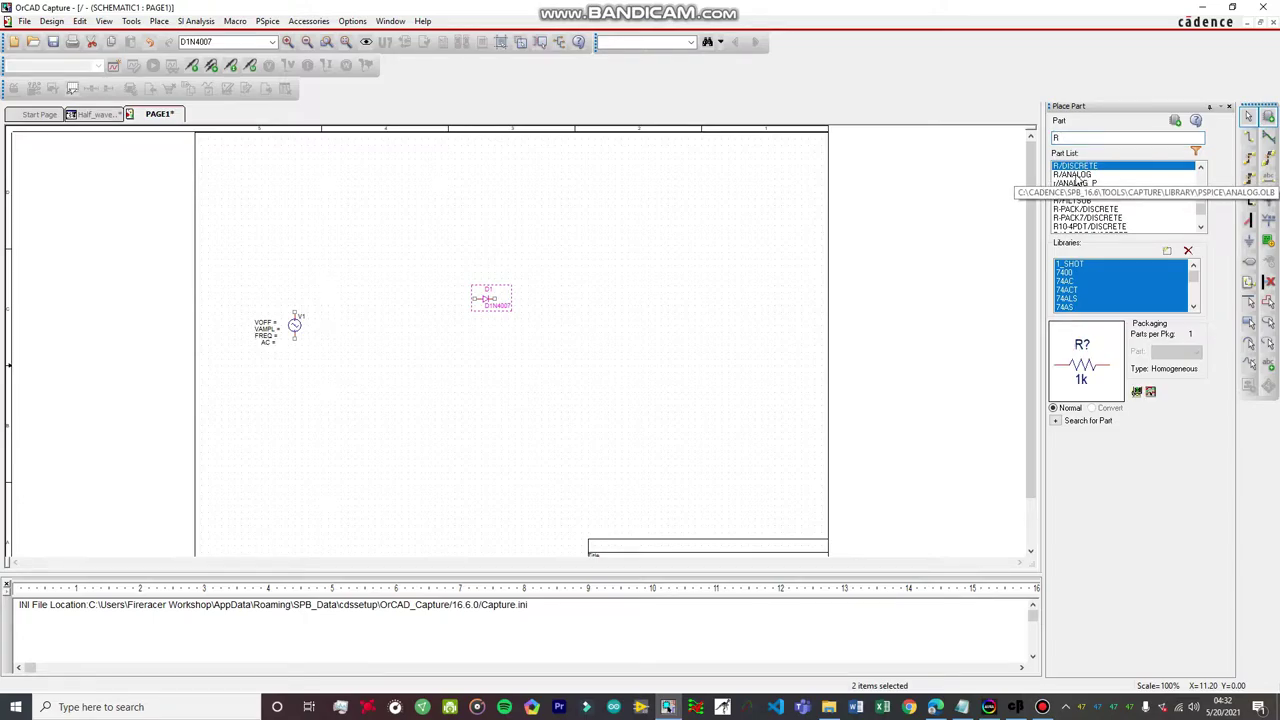
{"action": "left_click", "coordinate": [1072, 174]}
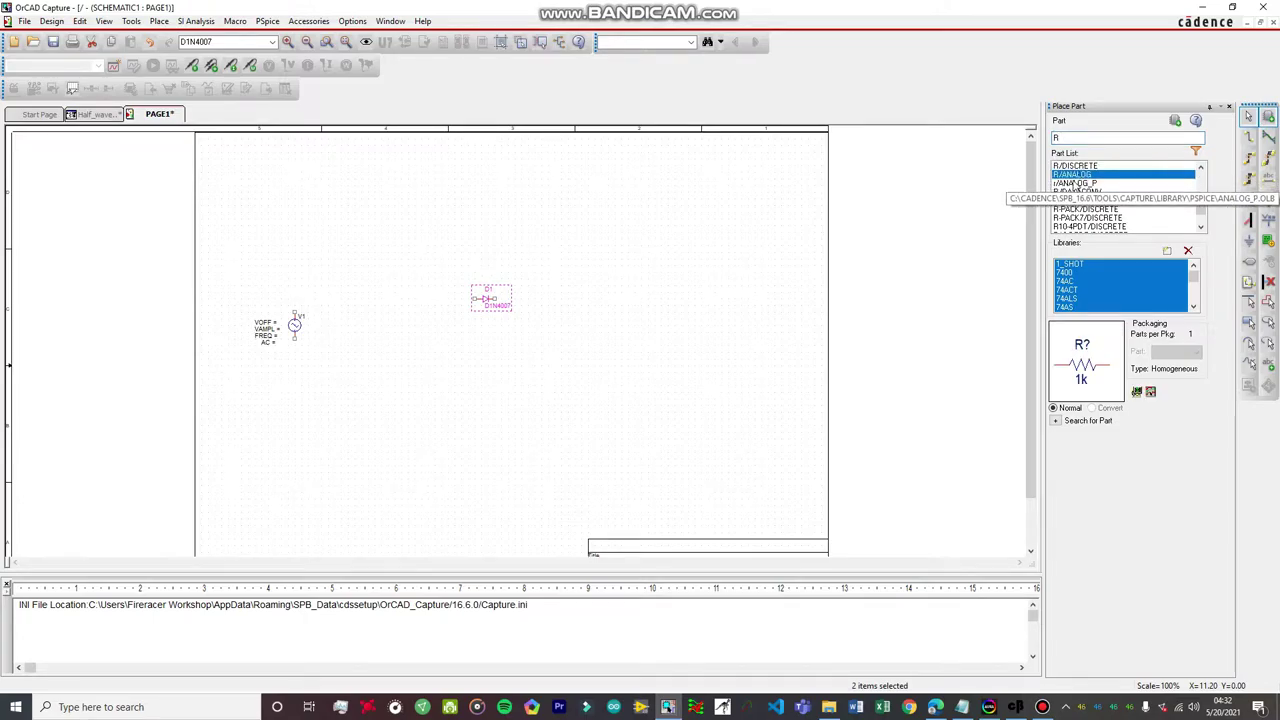
{"action": "double_click", "coordinate": [1072, 174]}
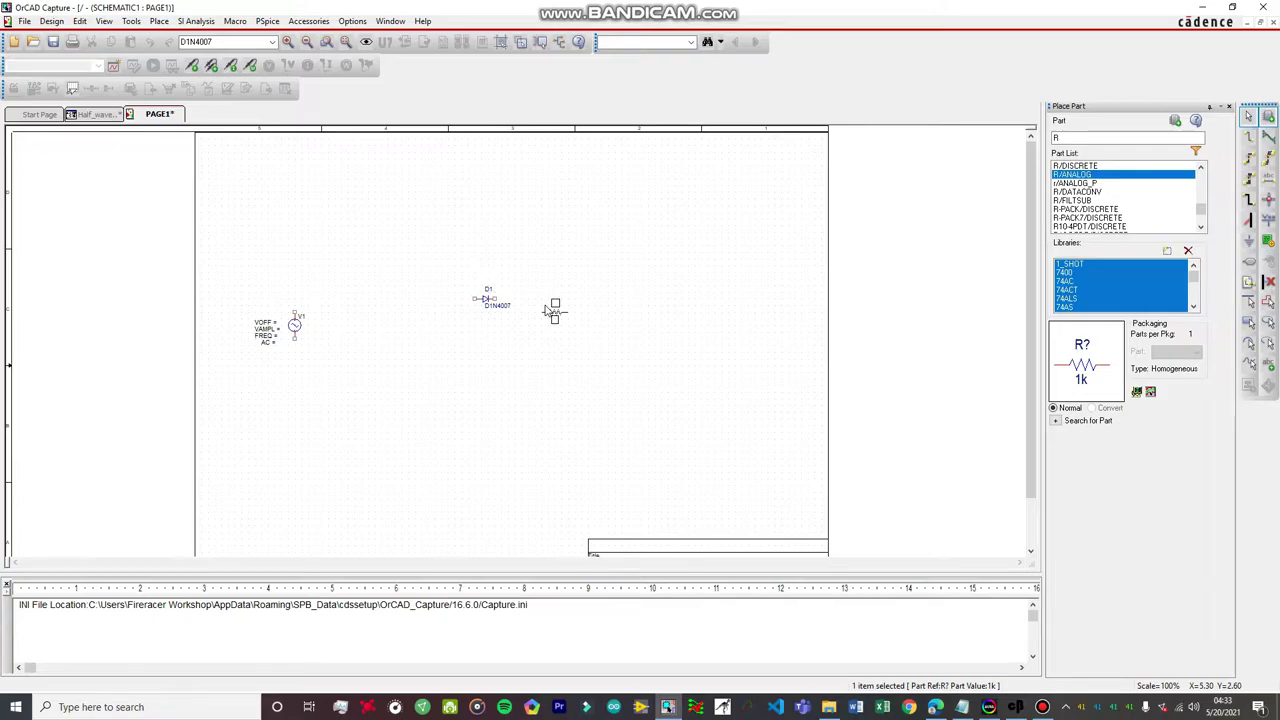
{"action": "key", "text": "r"}
{"action": "left_click", "coordinate": [550, 319]}
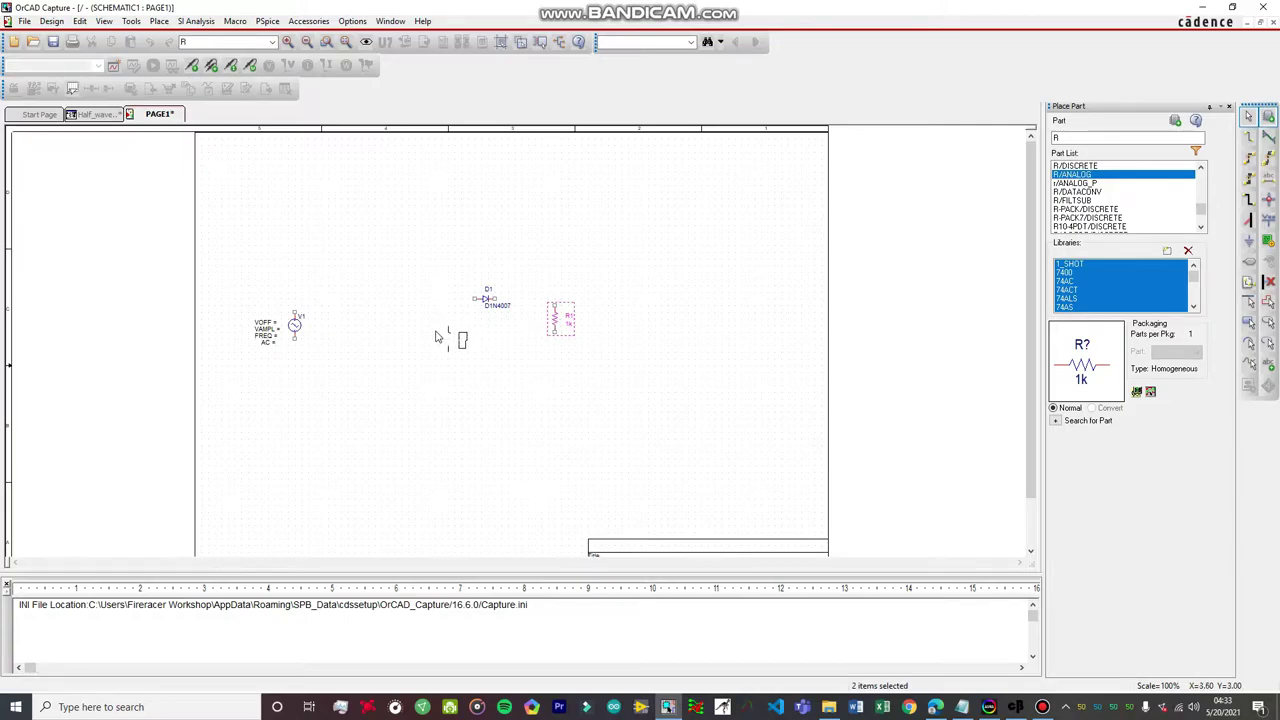
{"action": "key", "text": "i"}
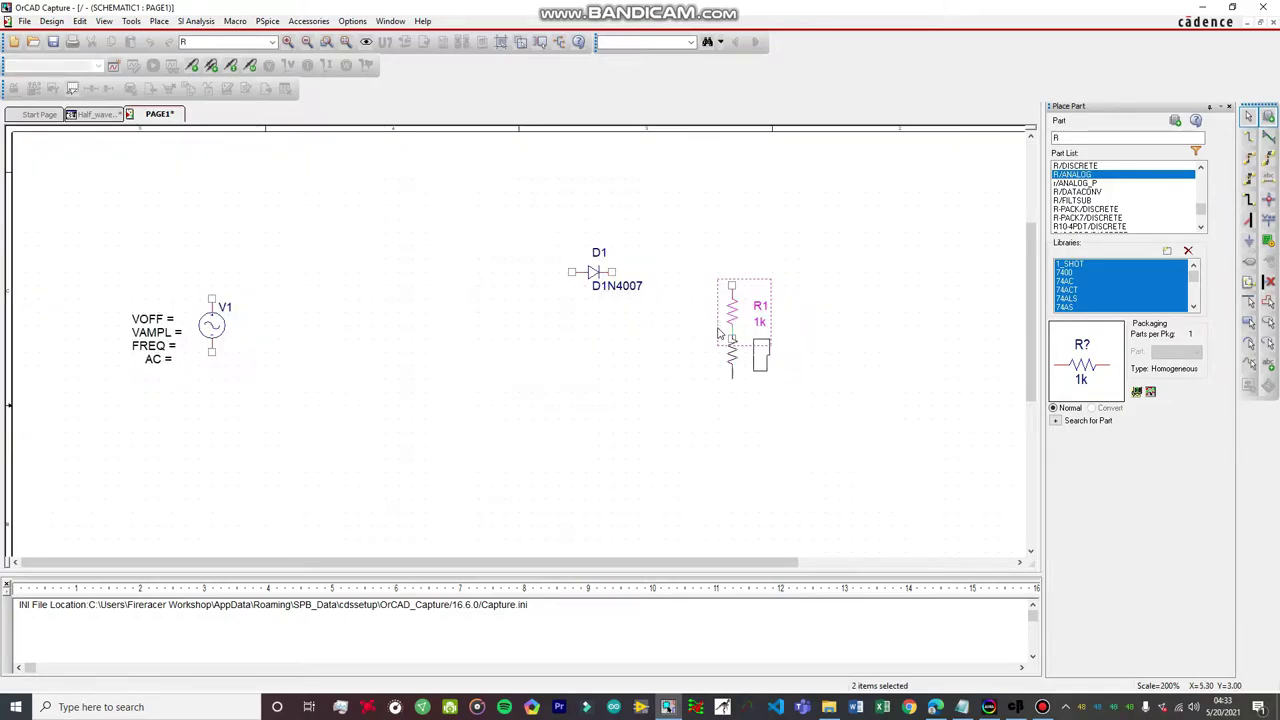
{"action": "key", "text": "Escape"}
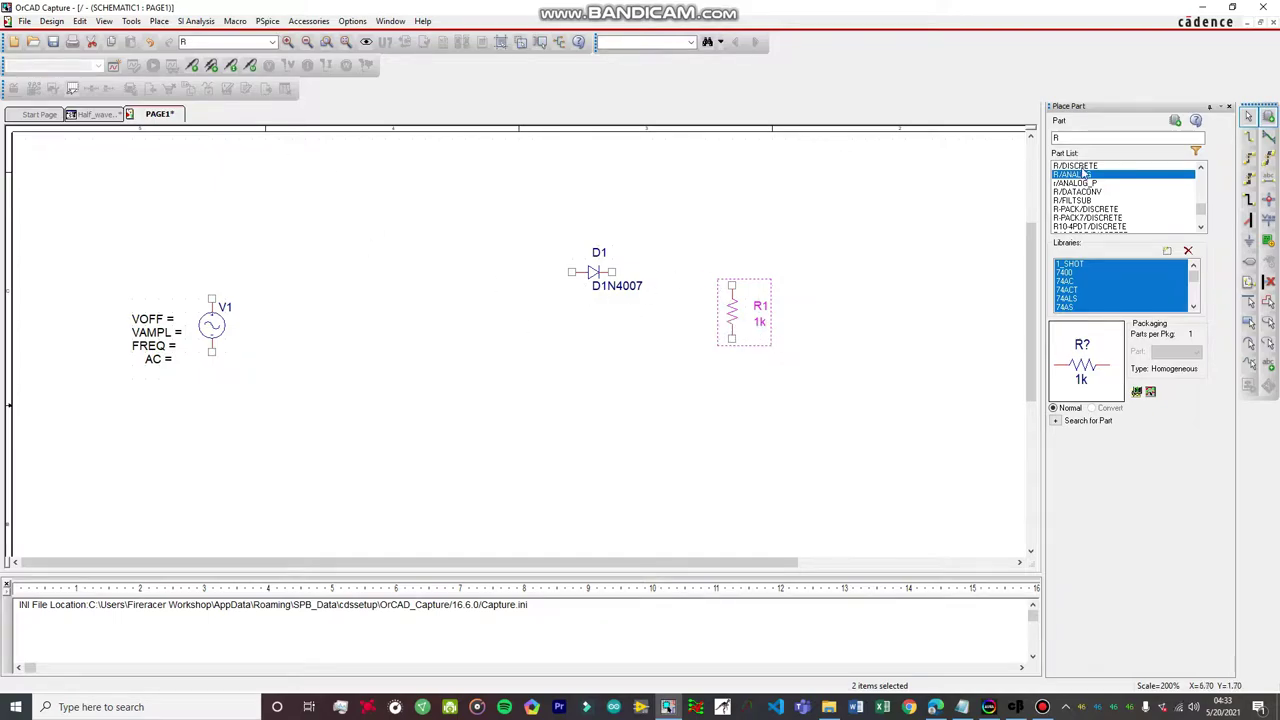
Place one XFRM_LINEAR transformer from the ANALOG library between the VSIN source and the diode, checking the part name in the Notepad note
{"action": "left_click", "coordinate": [1100, 281]}
{"action": "scroll", "coordinate": [1115, 280], "scroll_direction": "down", "scroll_amount": 5}
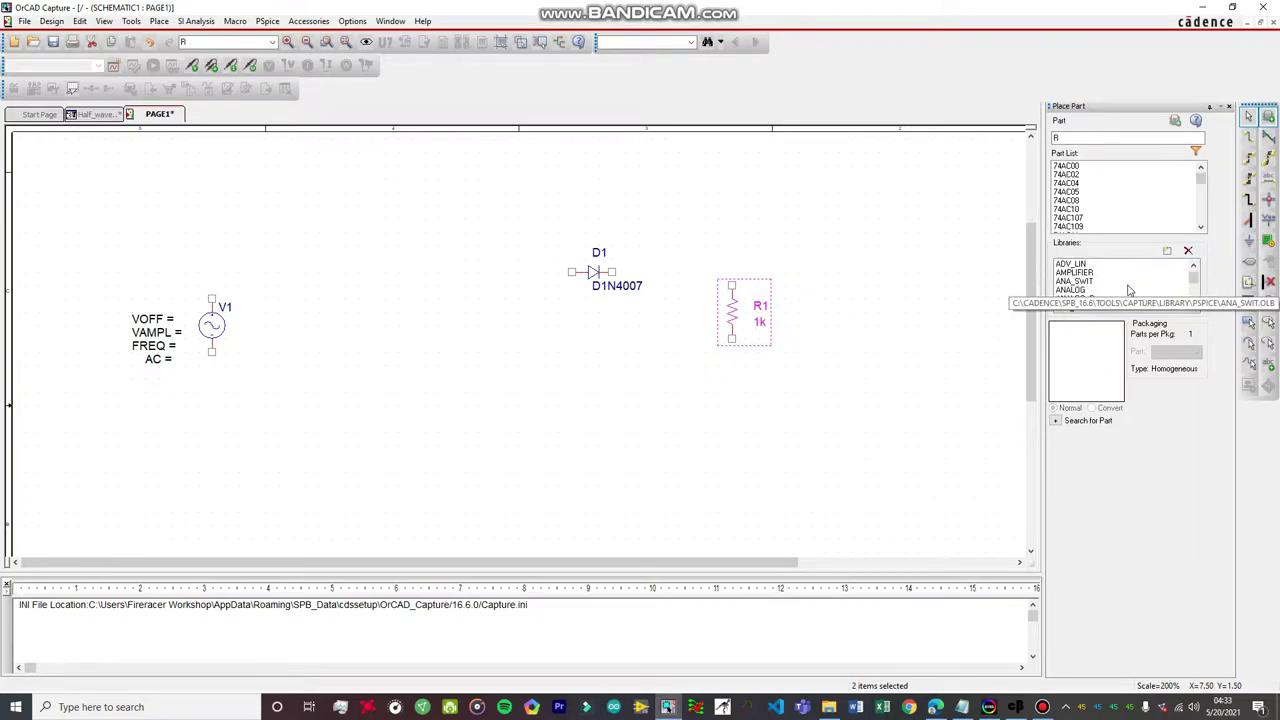
{"action": "left_click", "coordinate": [1078, 290]}
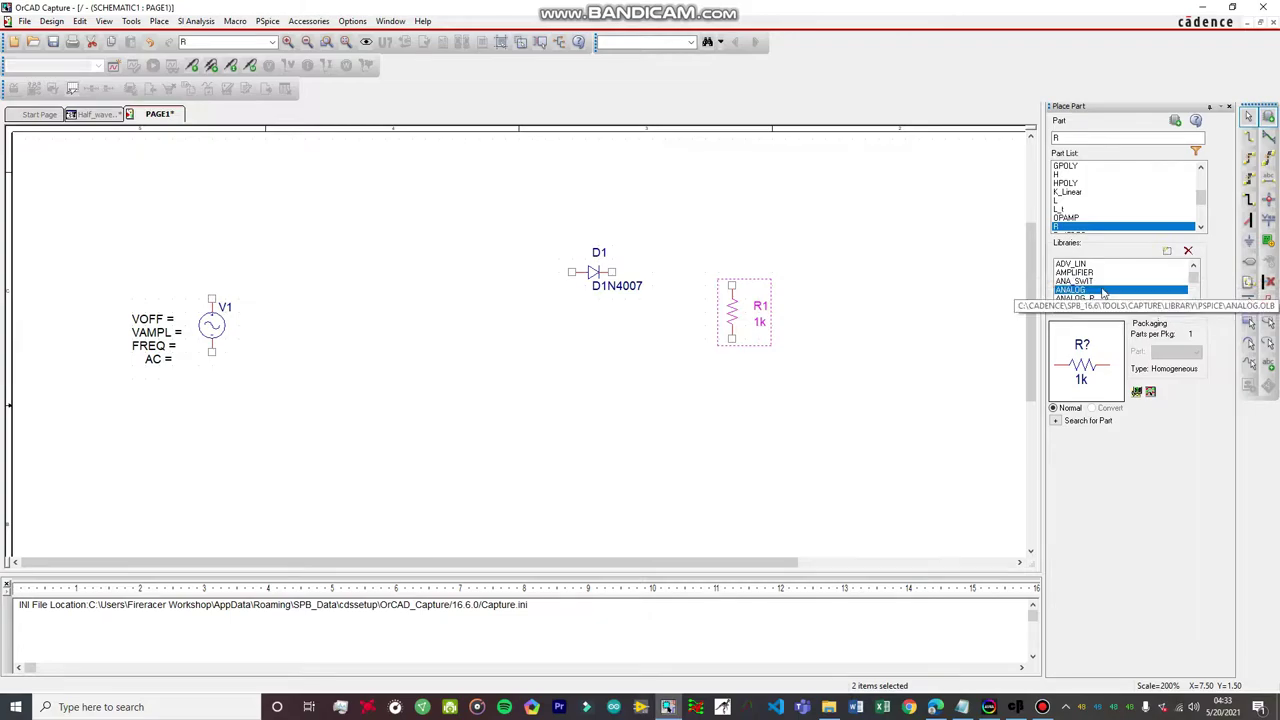
{"action": "left_click", "coordinate": [961, 707]}
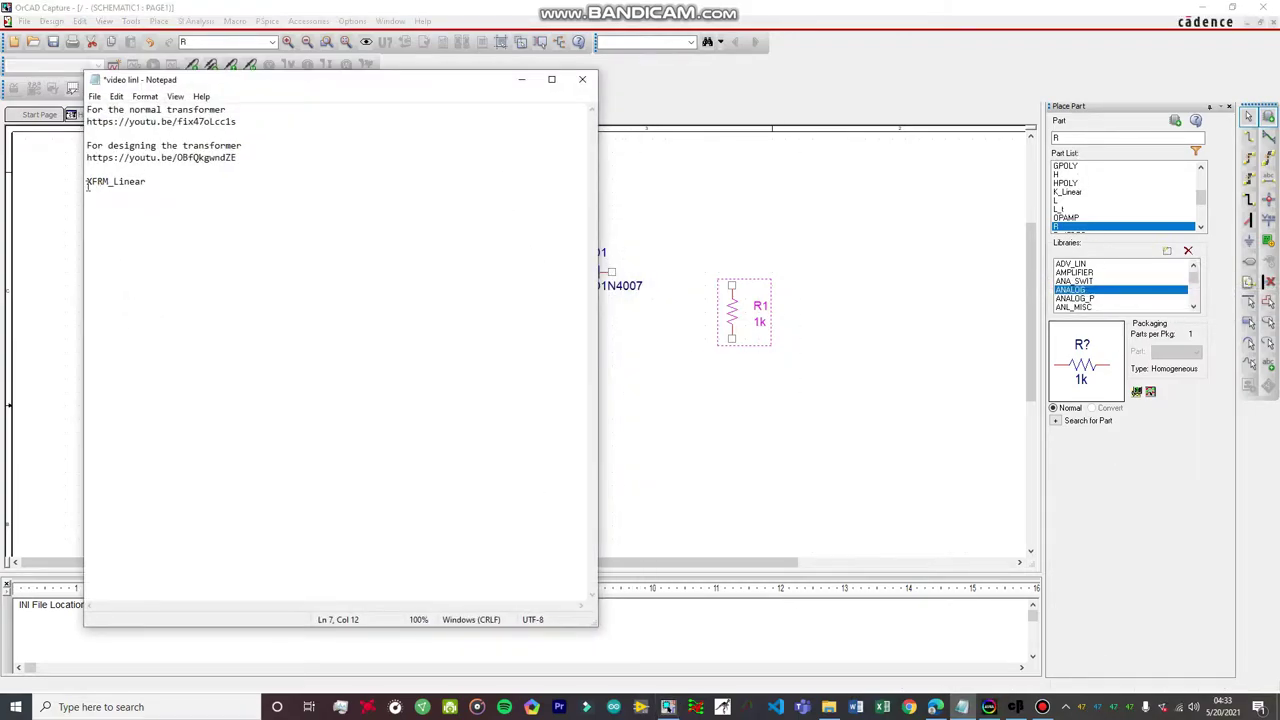
{"action": "left_click", "coordinate": [521, 79]}
{"action": "left_click", "coordinate": [1095, 138]}
{"action": "key", "text": "BackSpace"}
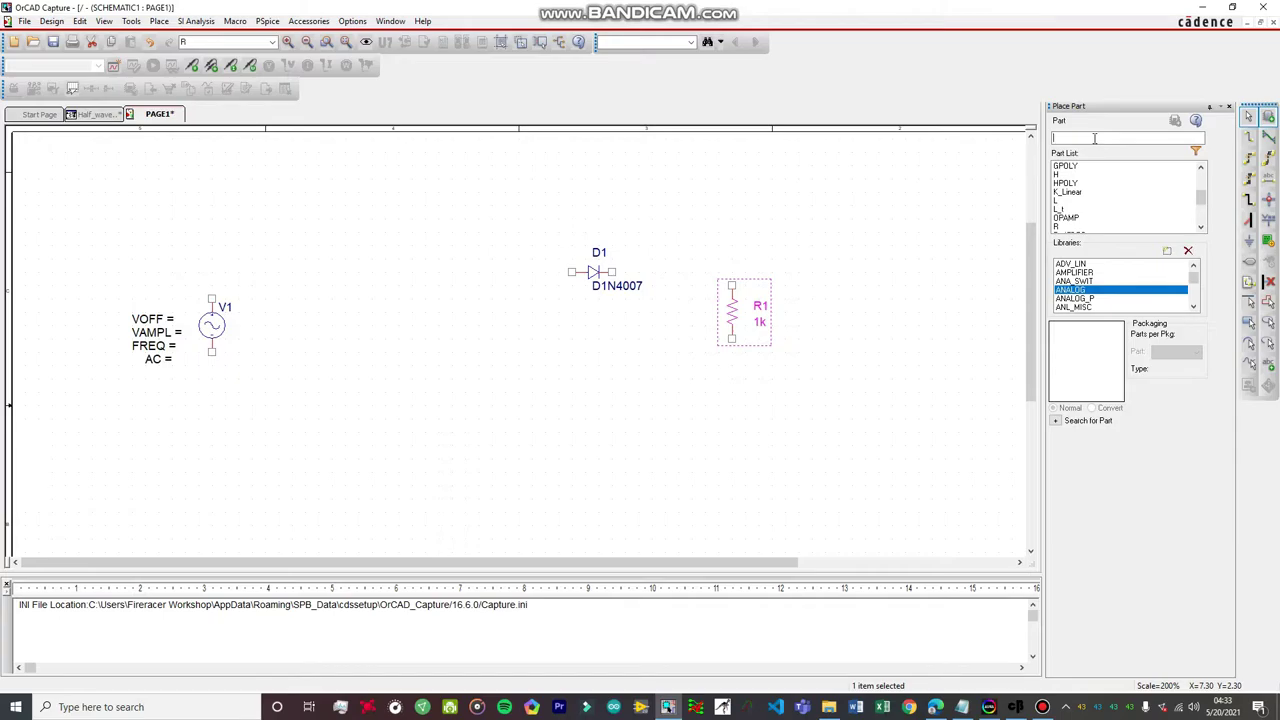
{"action": "type", "text": "X"}
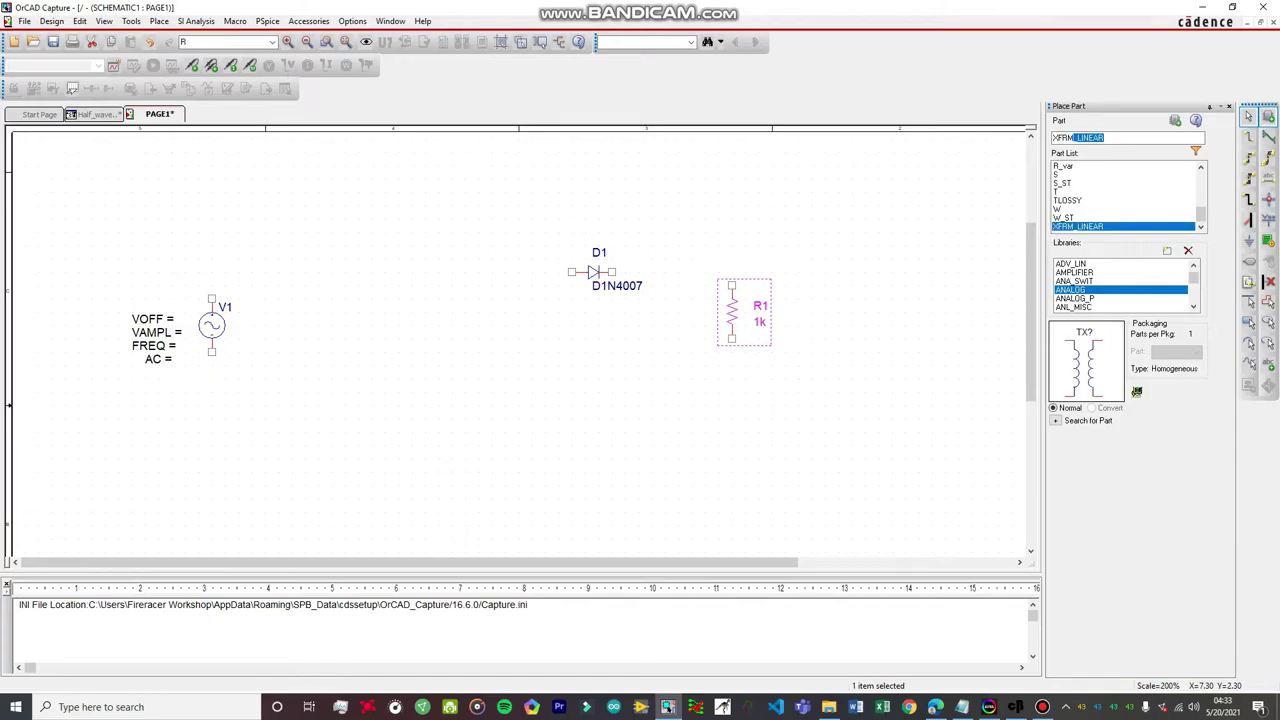
{"action": "type", "text": "FRM_linear"}
{"action": "key", "text": "Return"}
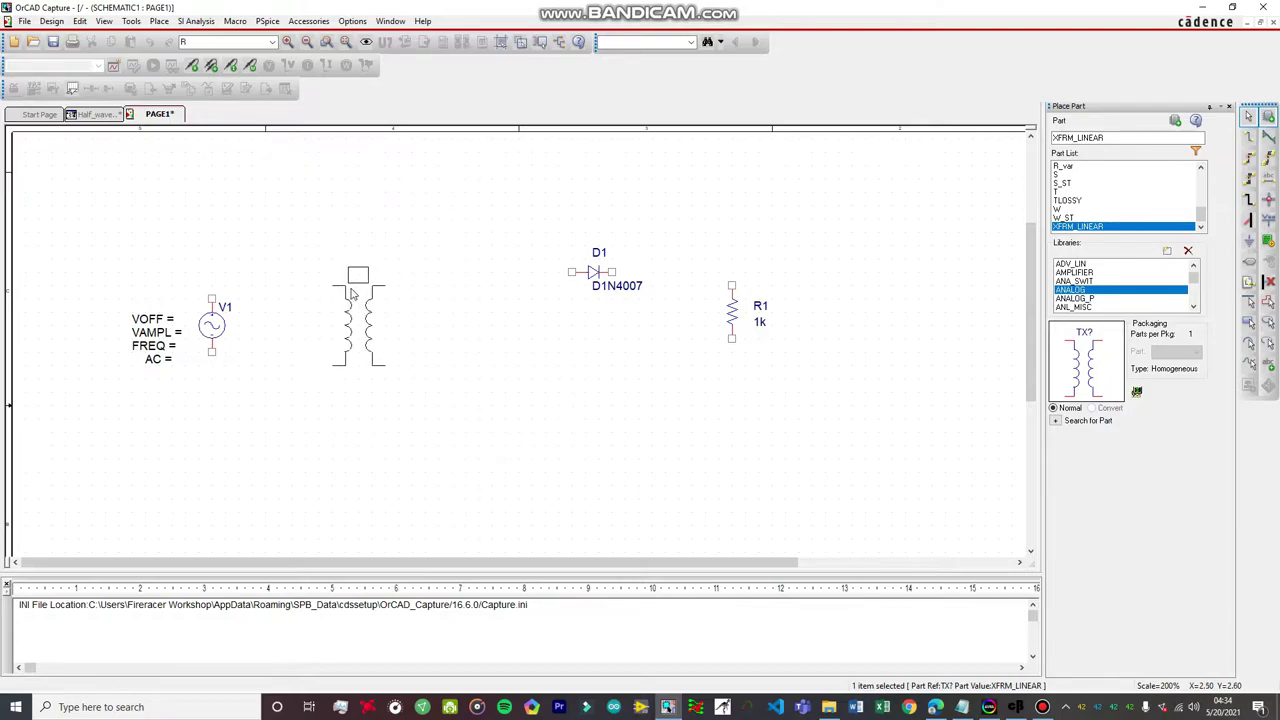
{"action": "left_click", "coordinate": [345, 288]}
{"action": "key", "text": "Escape"}
{"action": "left_click", "coordinate": [513, 410]}
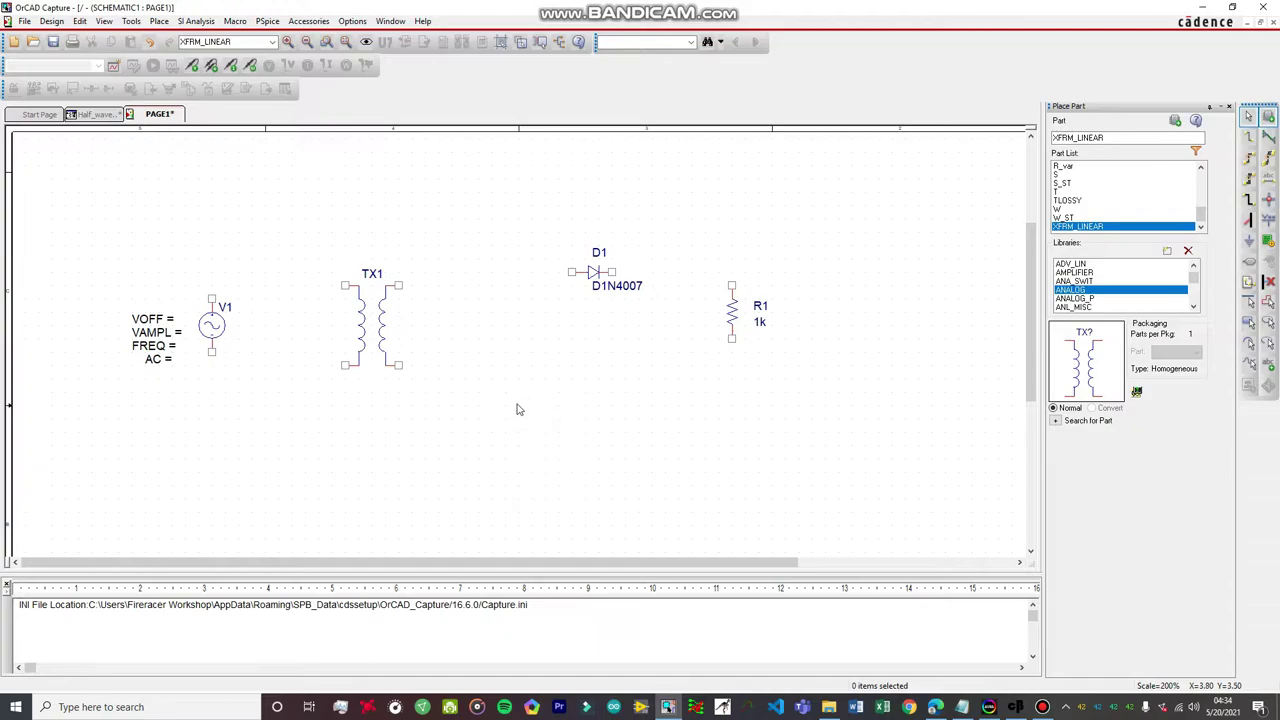
Open the placed XFRM_LINEAR transformer for part editing
{"action": "left_click", "coordinate": [376, 318]}
{"action": "right_click", "coordinate": [369, 316]}
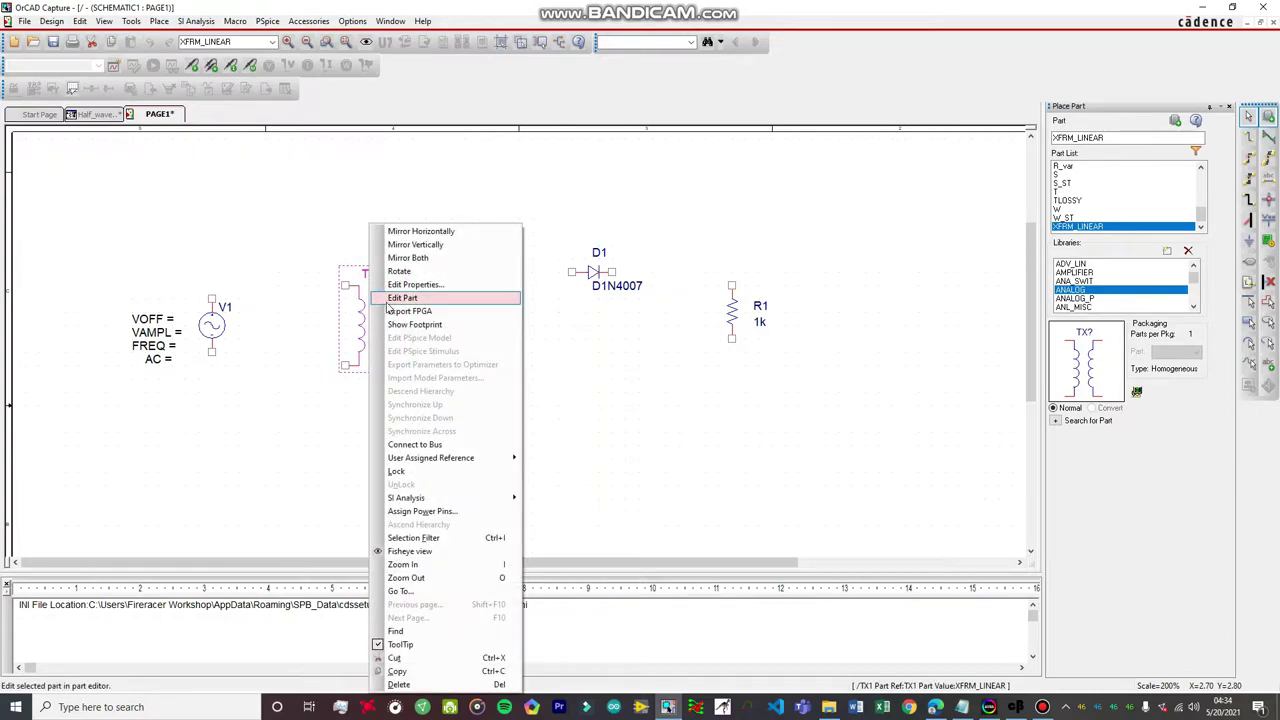
{"action": "left_click", "coordinate": [405, 298]}
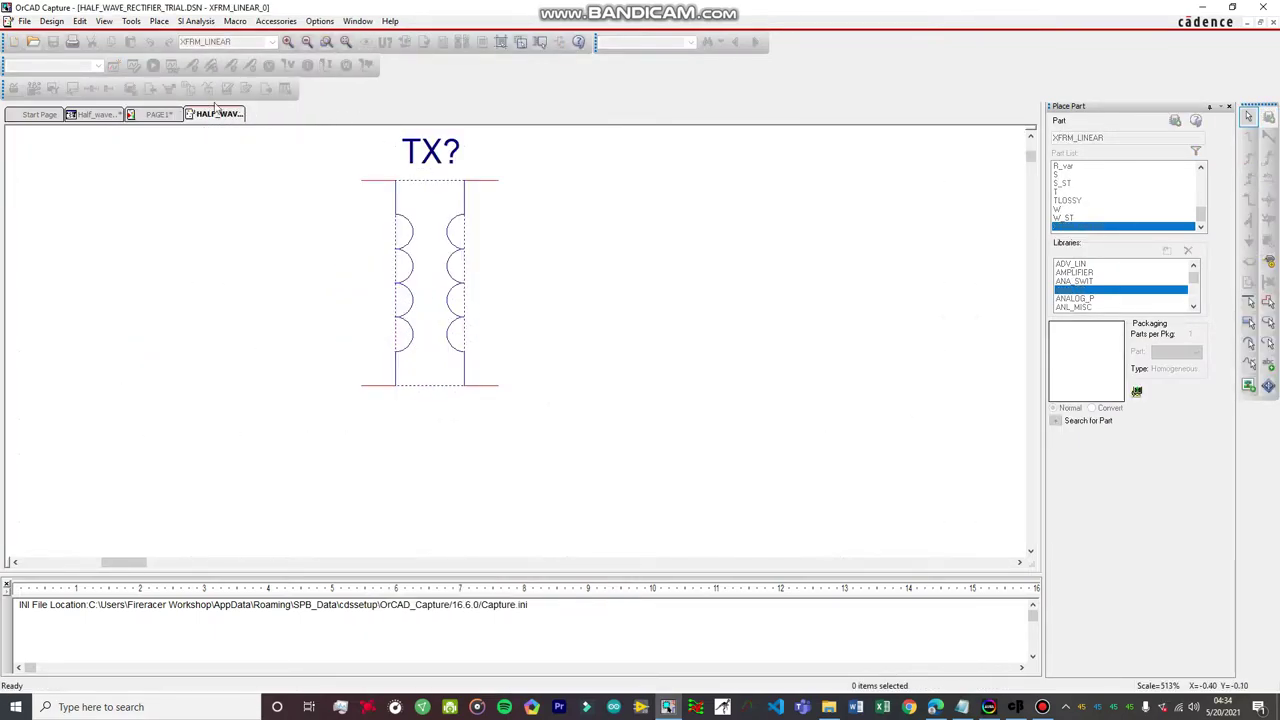
{"action": "left_click", "coordinate": [158, 115]}
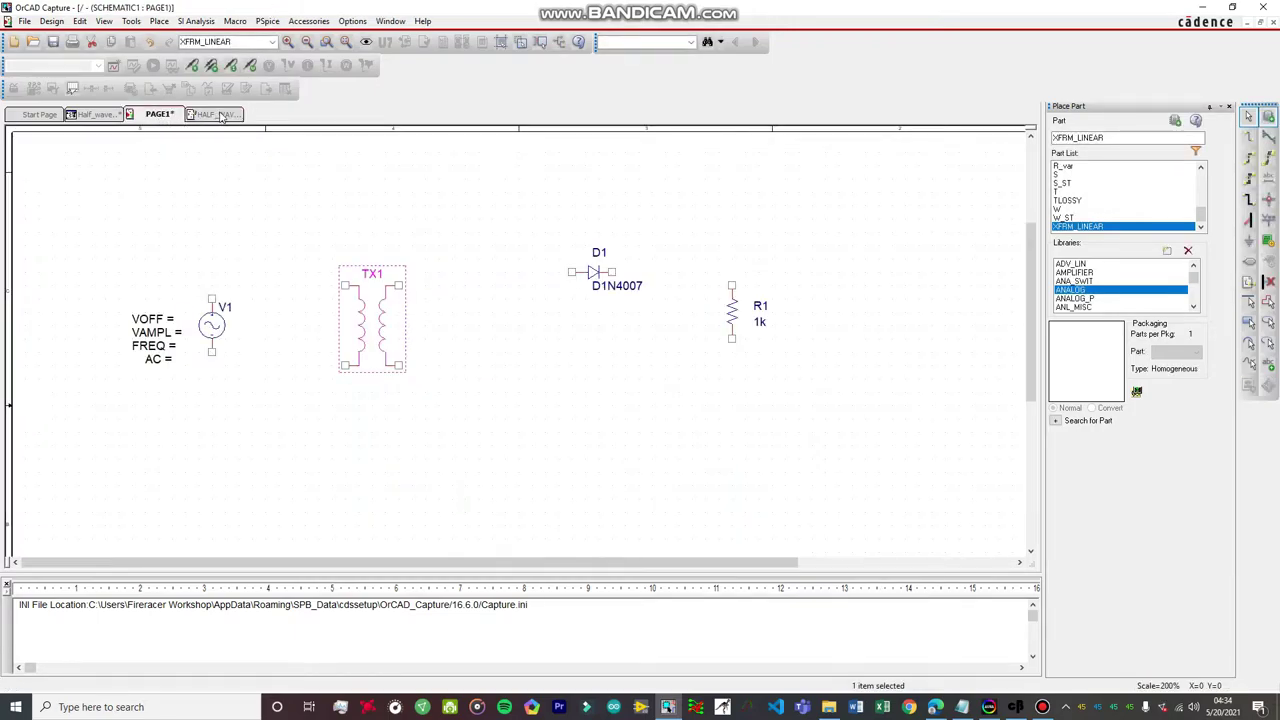
{"action": "left_click", "coordinate": [222, 117]}
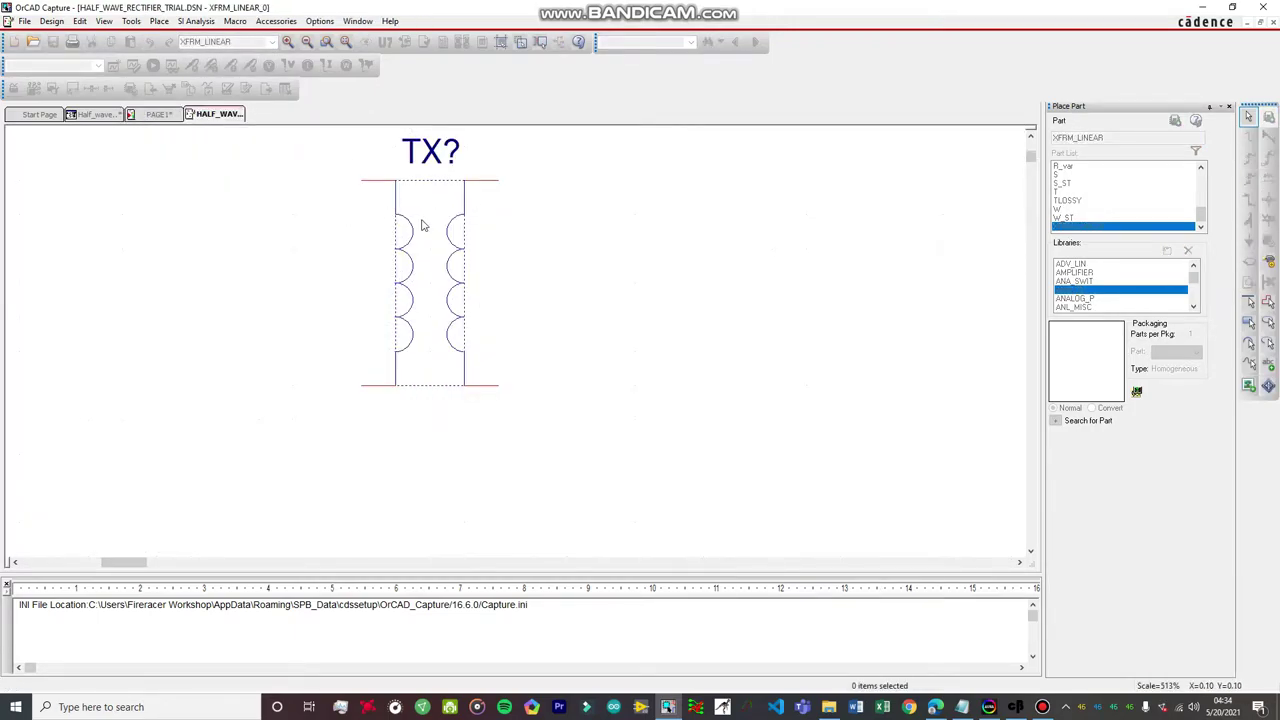
Set the transformer part's COUPLING property to display its name and value, keeping the coupling at 1
{"action": "left_click", "coordinate": [320, 21]}
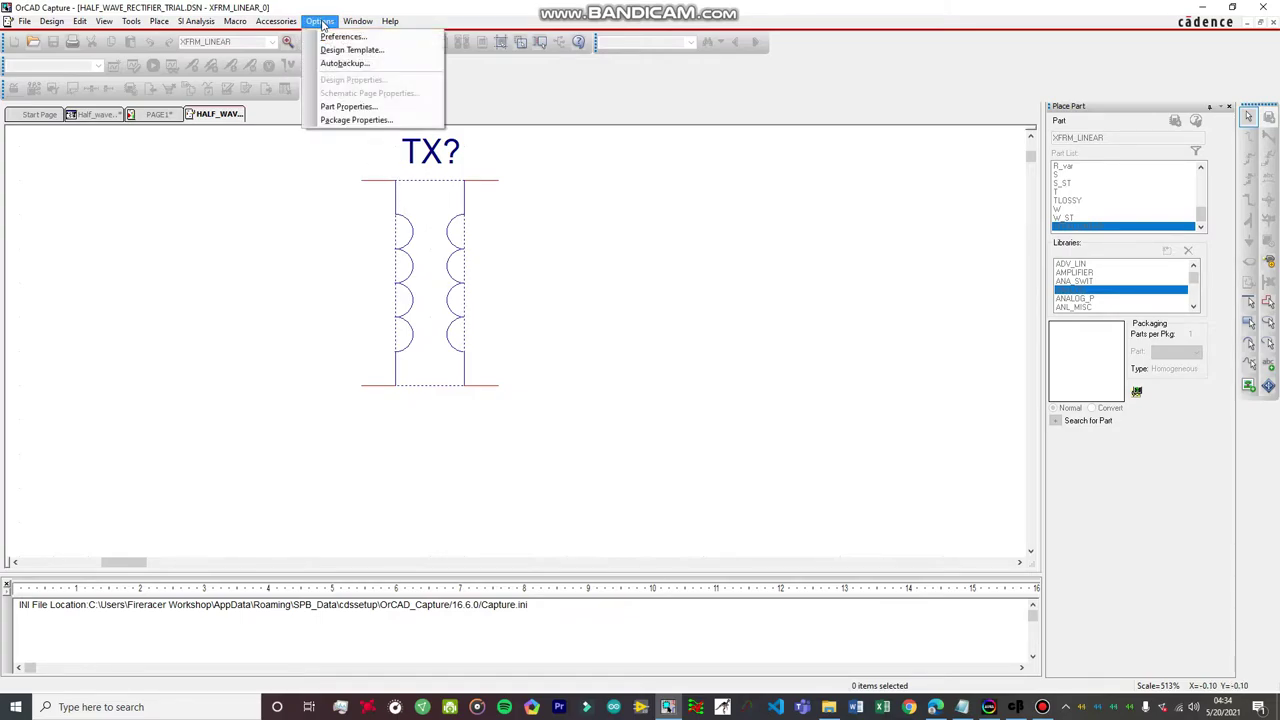
{"action": "left_click", "coordinate": [348, 107]}
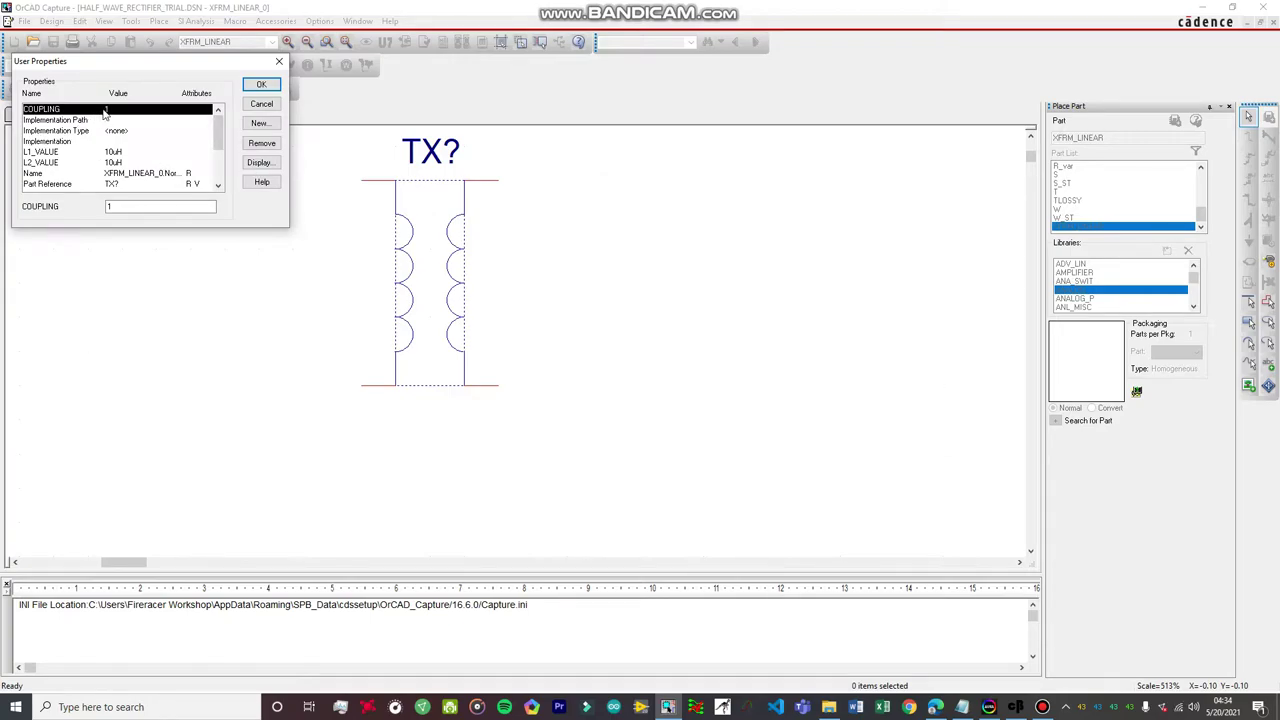
{"action": "left_click", "coordinate": [260, 162]}
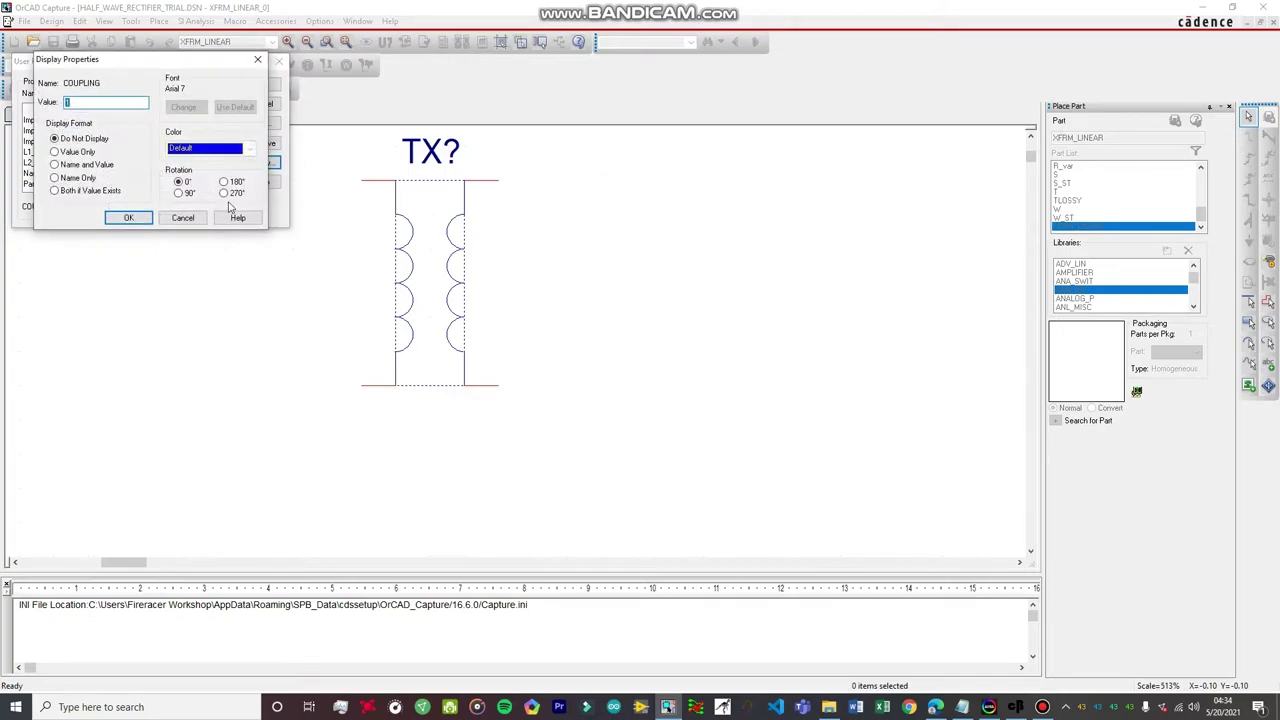
{"action": "left_click", "coordinate": [83, 165]}
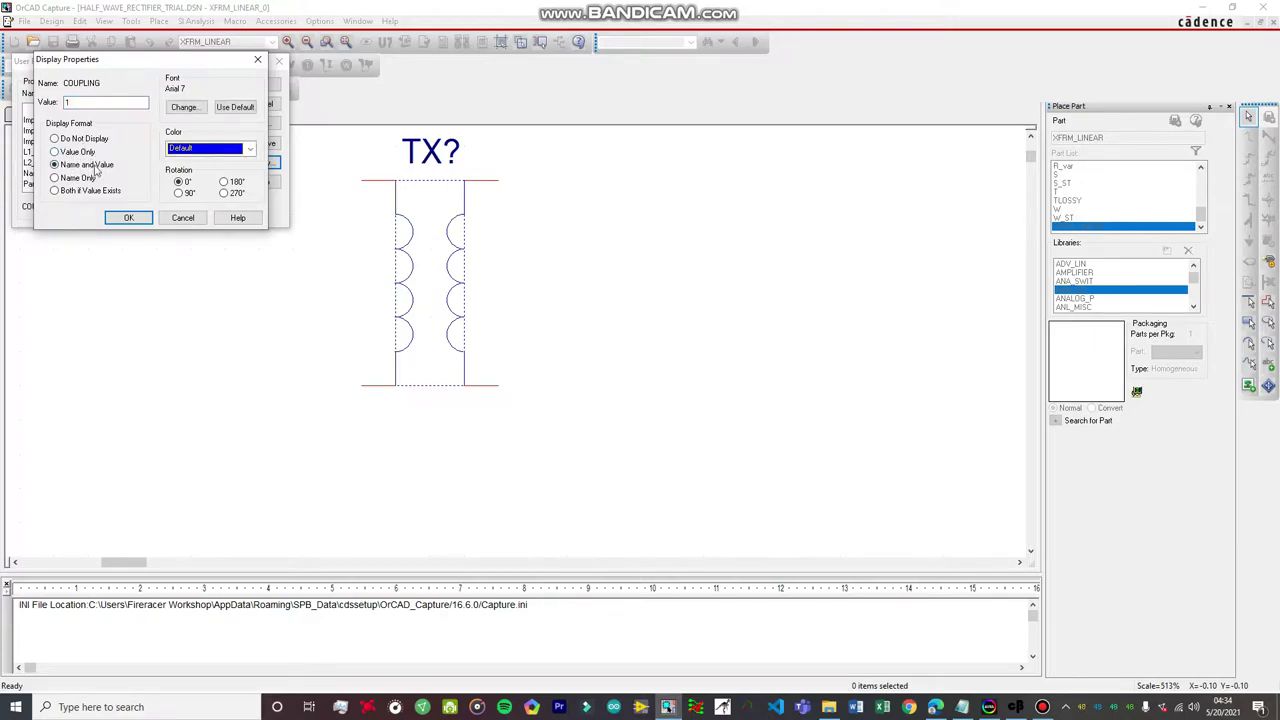
{"action": "left_click", "coordinate": [136, 220]}
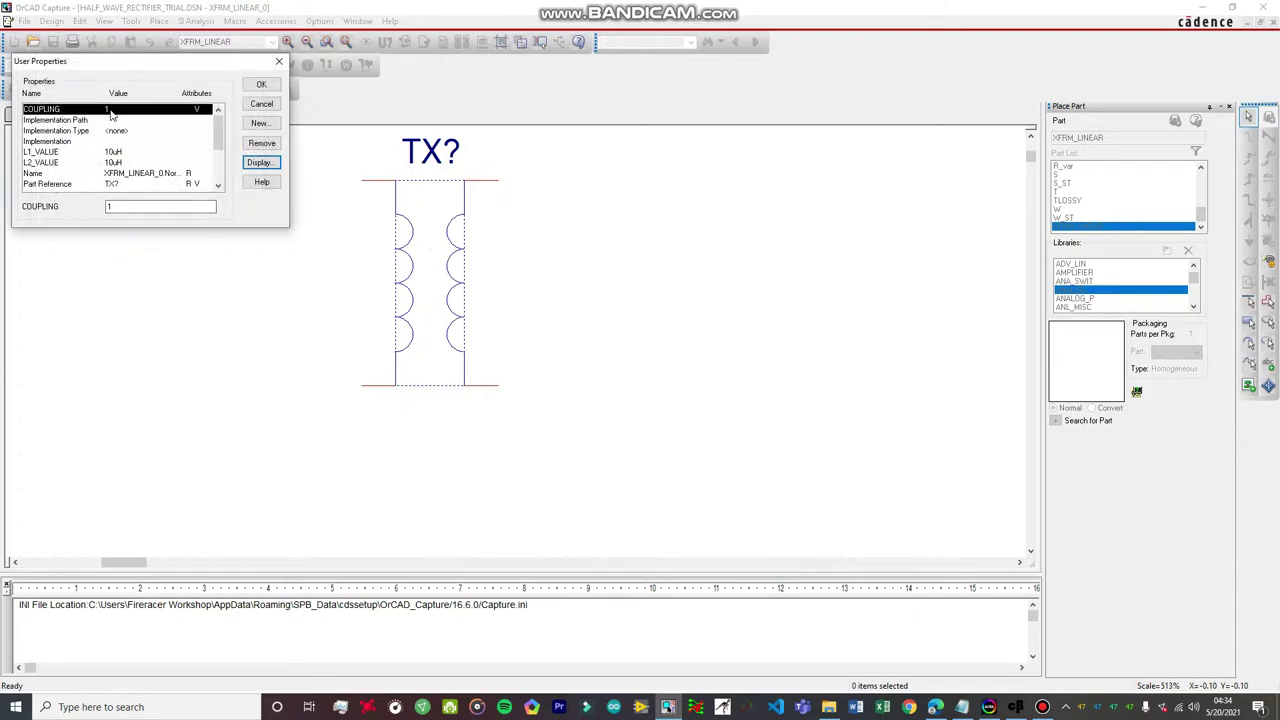
{"action": "left_click", "coordinate": [260, 162]}
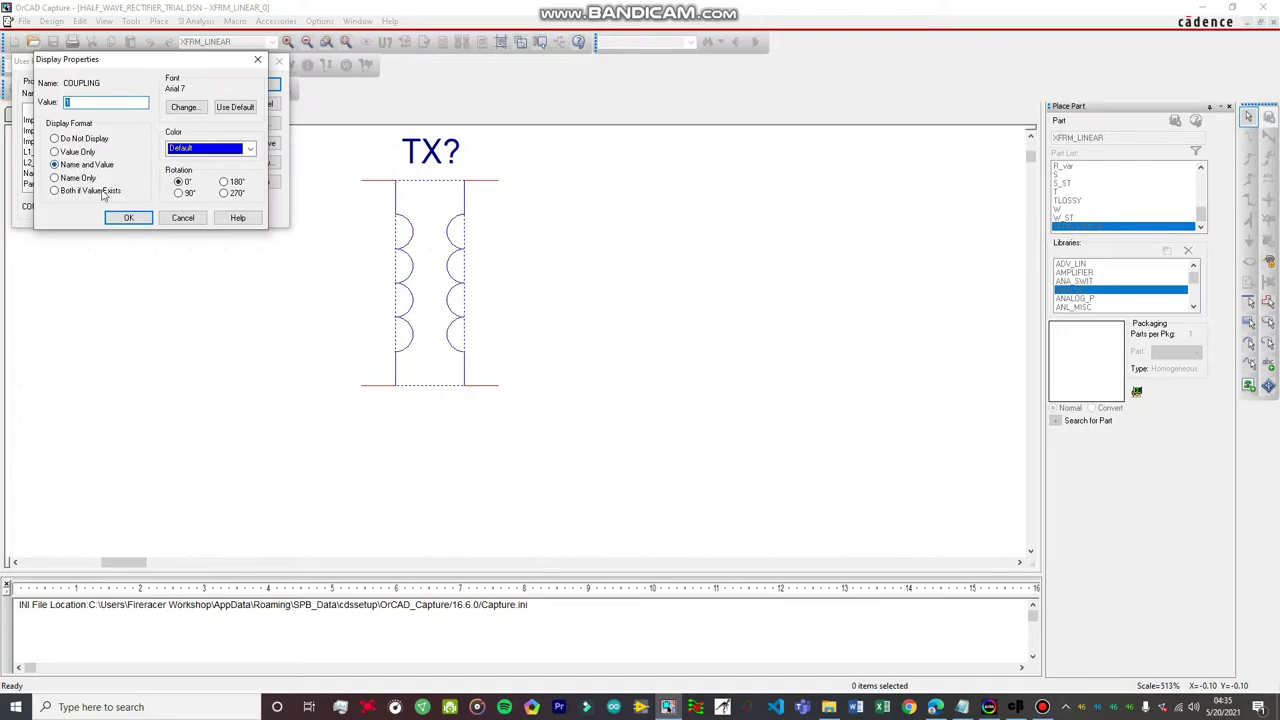
{"action": "left_click", "coordinate": [129, 220]}
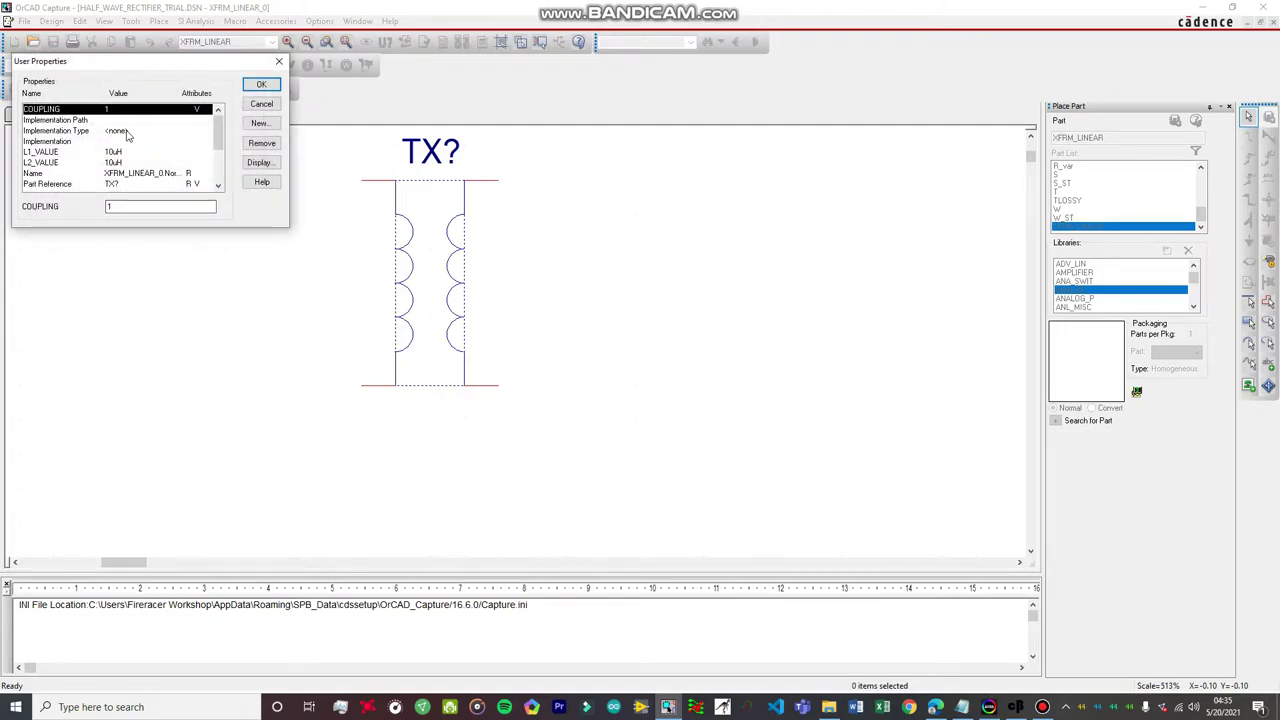
Set the transformer's L1_VALUE and L2_VALUE properties to display both name and value
{"action": "left_click", "coordinate": [88, 152]}
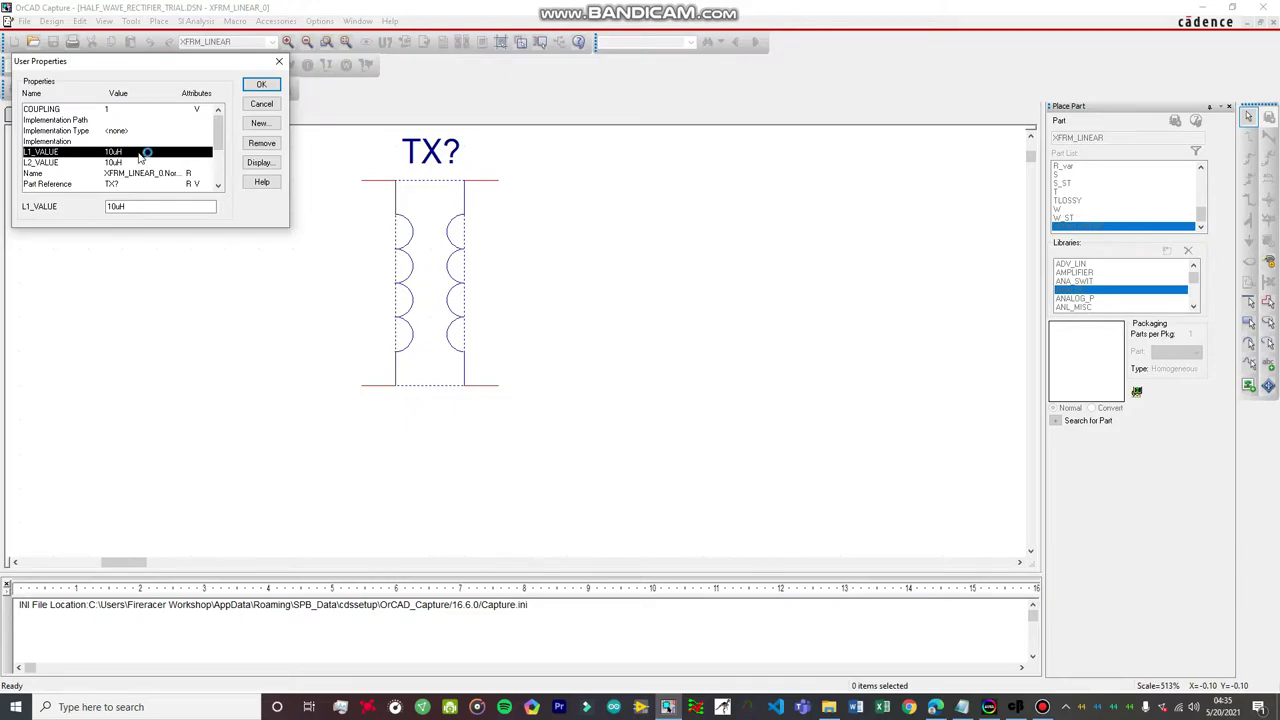
{"action": "left_click", "coordinate": [260, 165]}
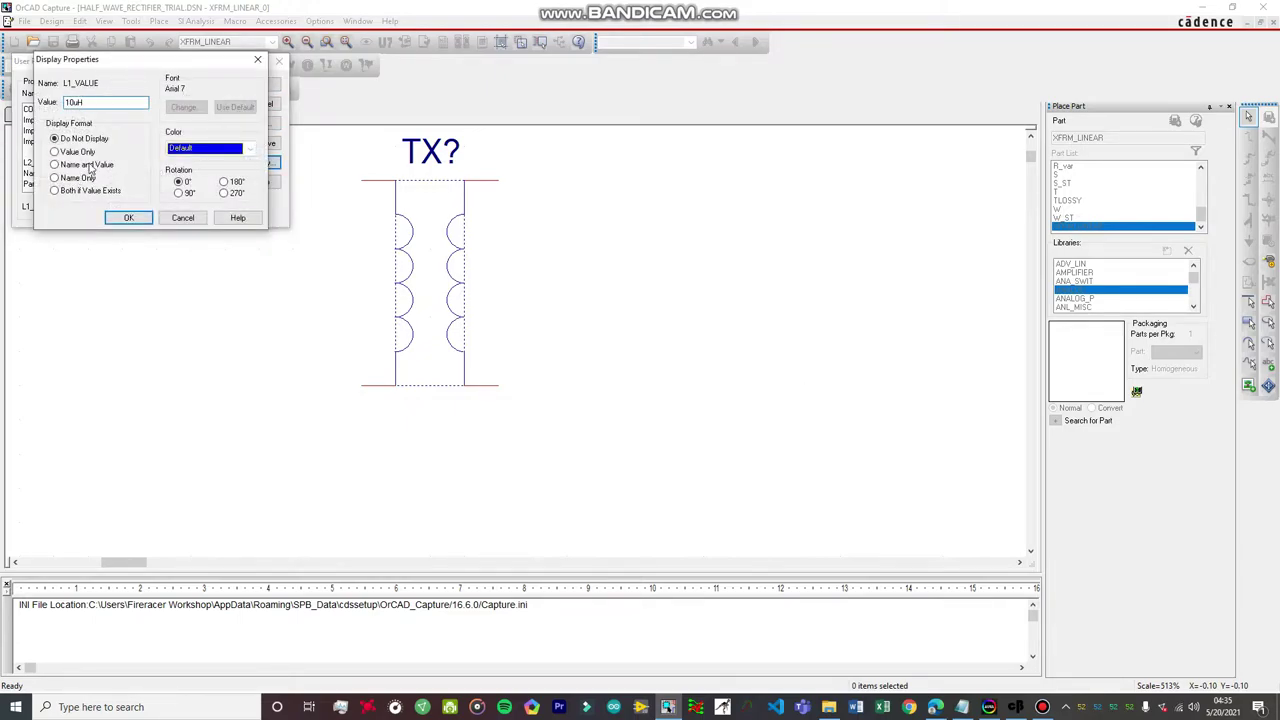
{"action": "left_click", "coordinate": [128, 217]}
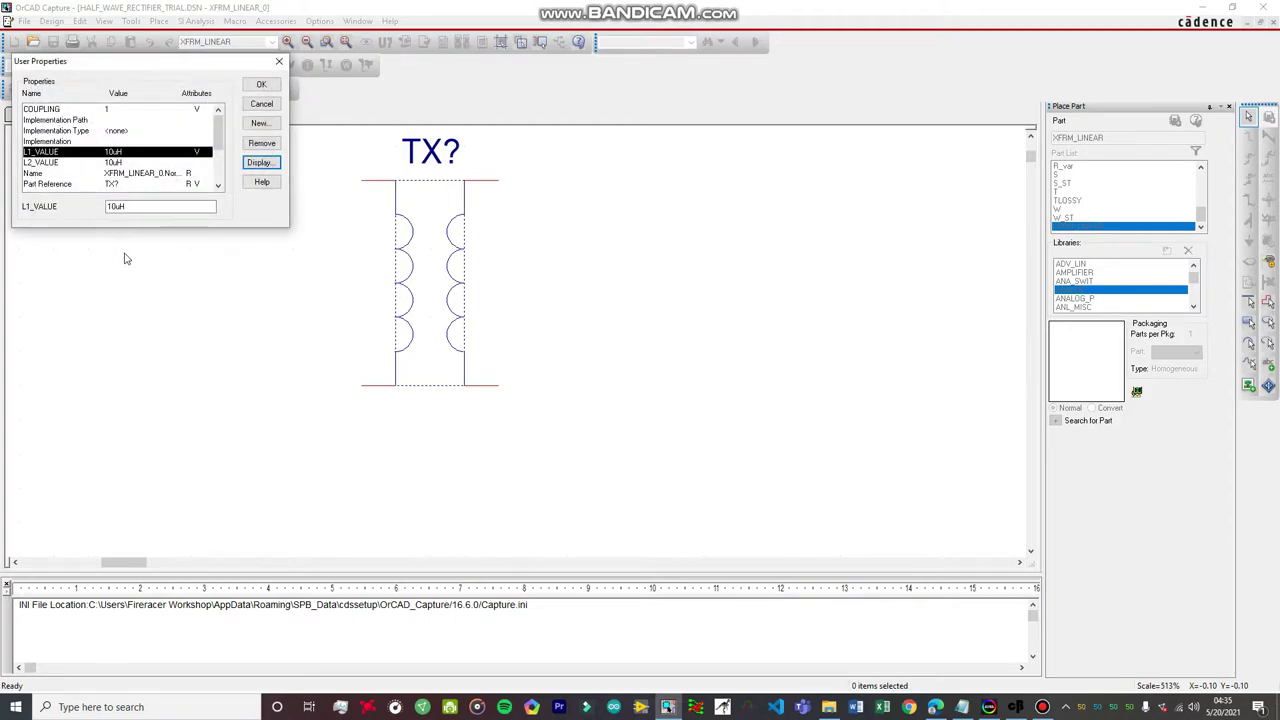
{"action": "left_click", "coordinate": [118, 163]}
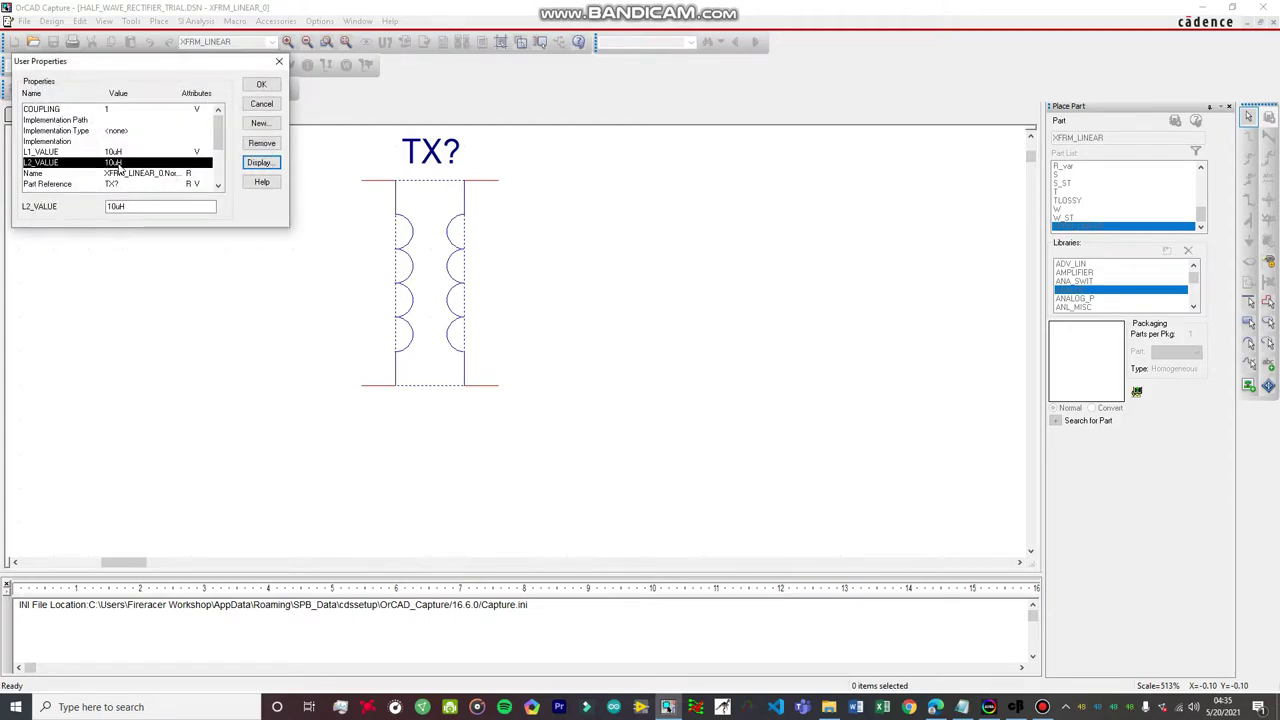
{"action": "left_click", "coordinate": [260, 163]}
{"action": "left_click", "coordinate": [77, 167]}
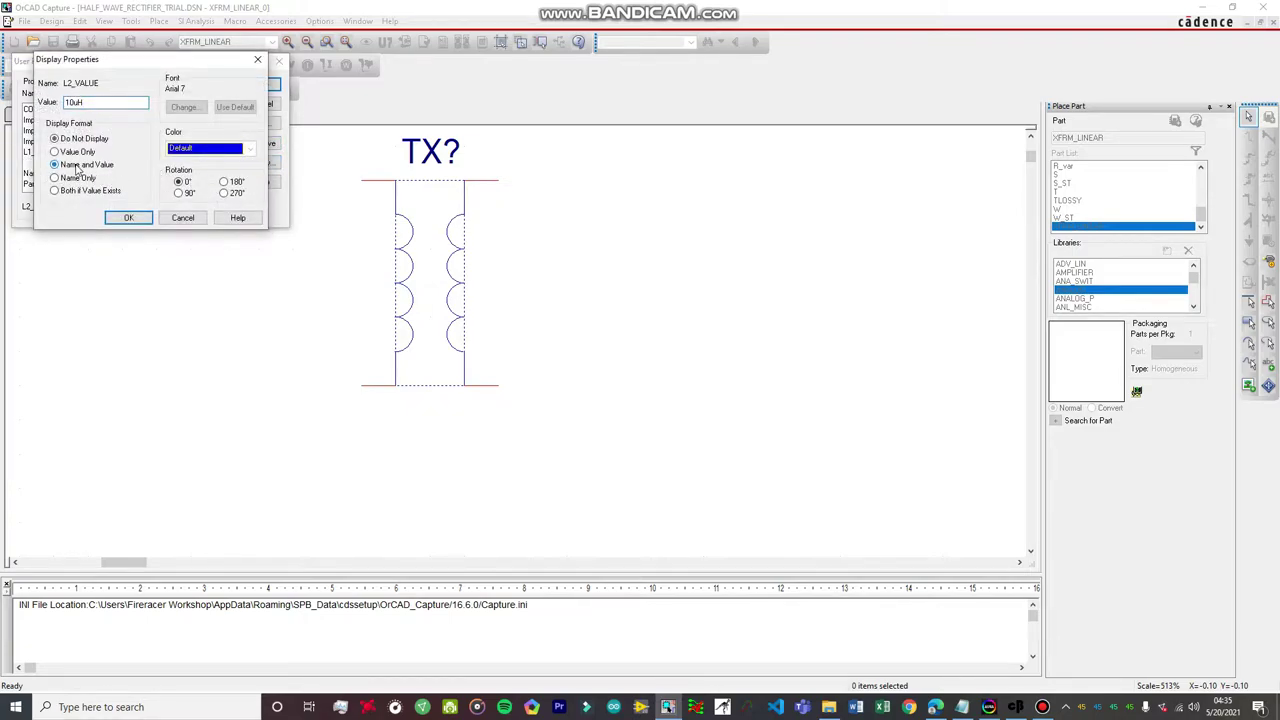
{"action": "left_click", "coordinate": [131, 220]}
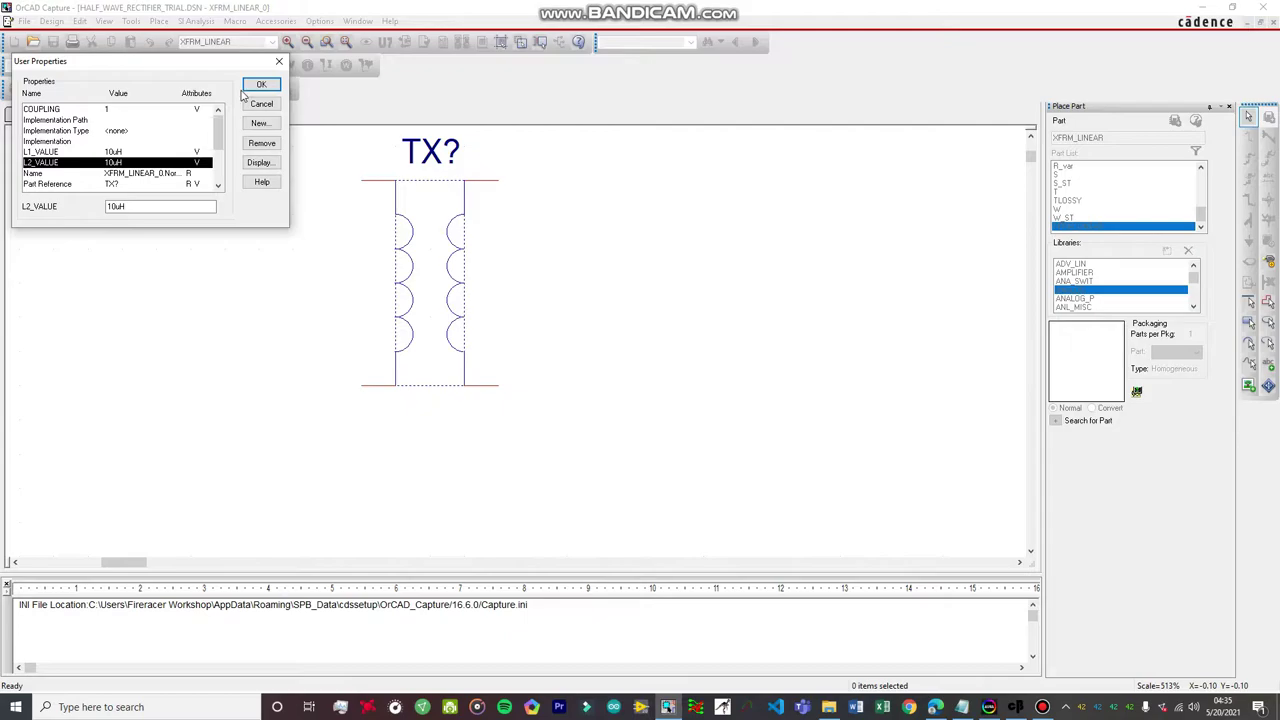
Review the COUPLING, L1_VALUE and L2_VALUE entries and apply the transformer's part properties
{"action": "left_click", "coordinate": [55, 110]}
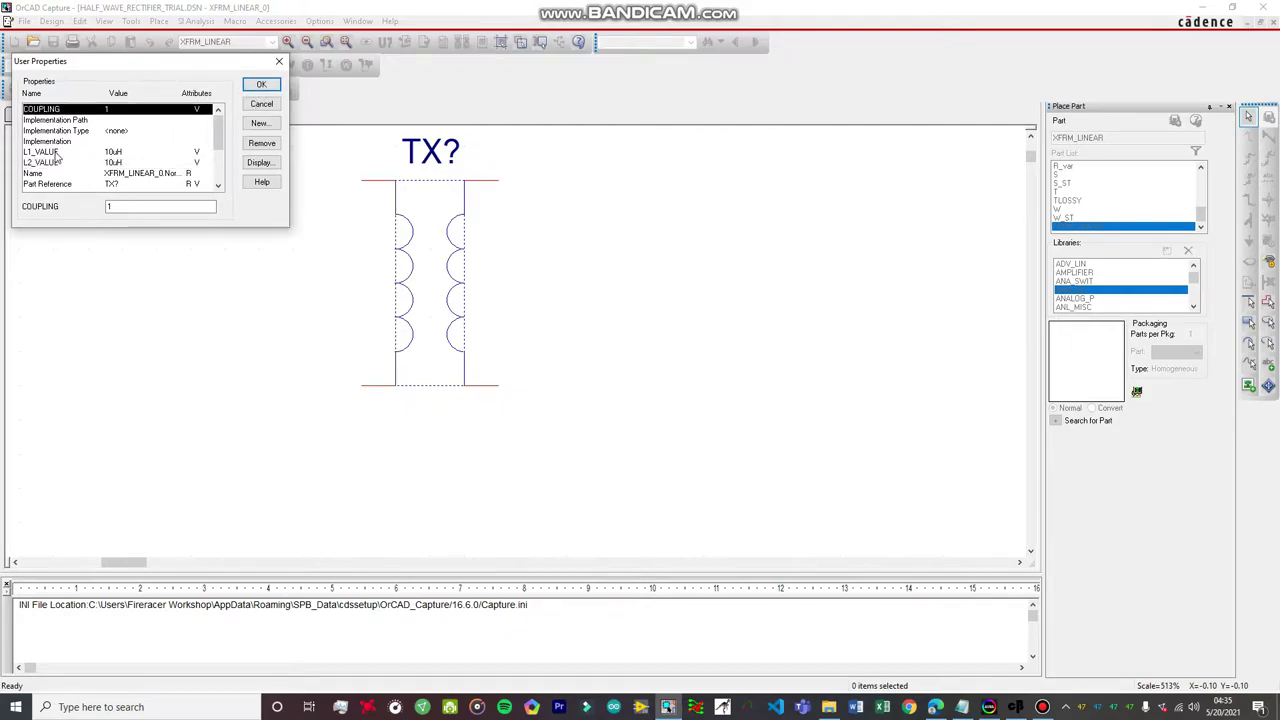
{"action": "left_click", "coordinate": [58, 153]}
{"action": "left_click", "coordinate": [57, 164]}
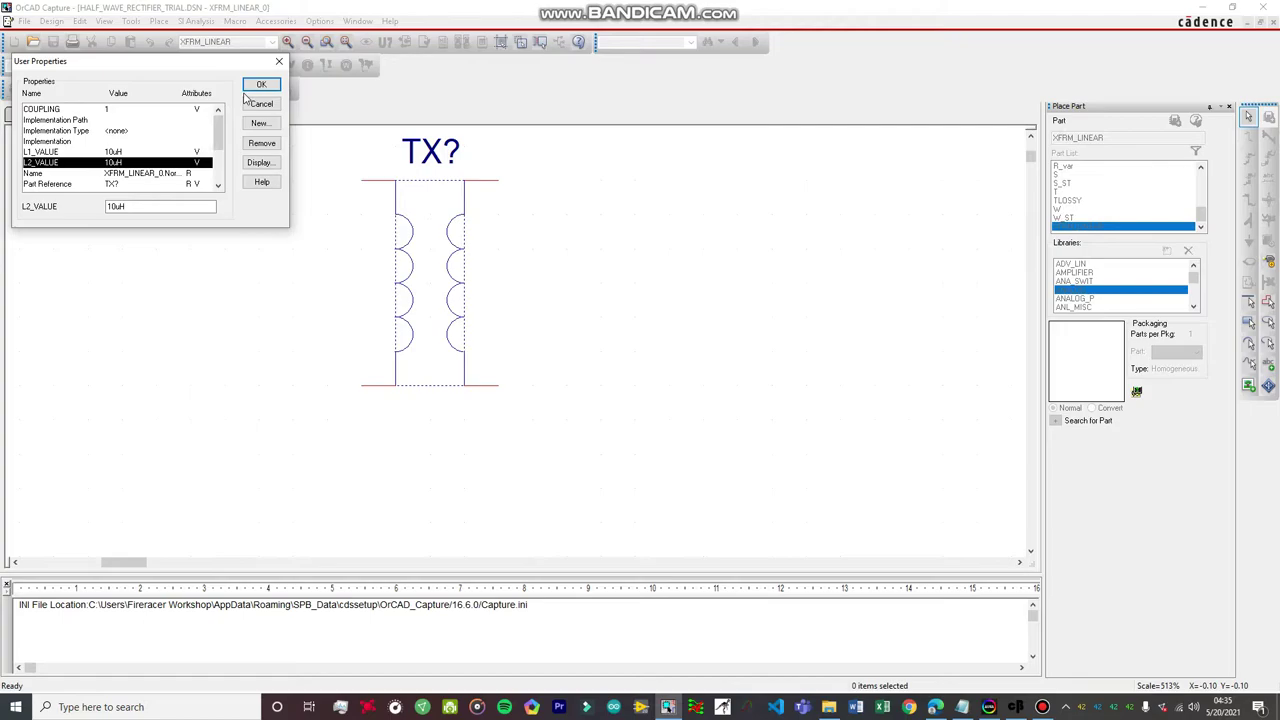
{"action": "left_click", "coordinate": [262, 162]}
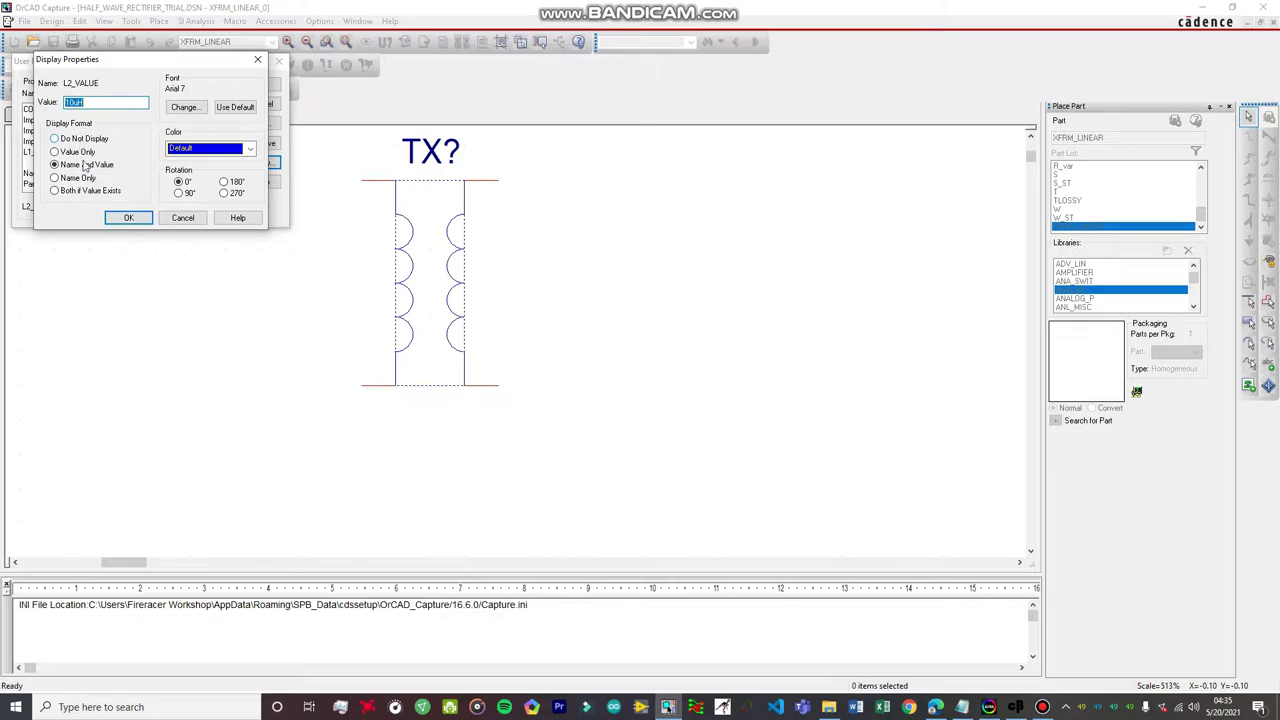
{"action": "left_click", "coordinate": [138, 220]}
{"action": "left_click", "coordinate": [264, 91]}
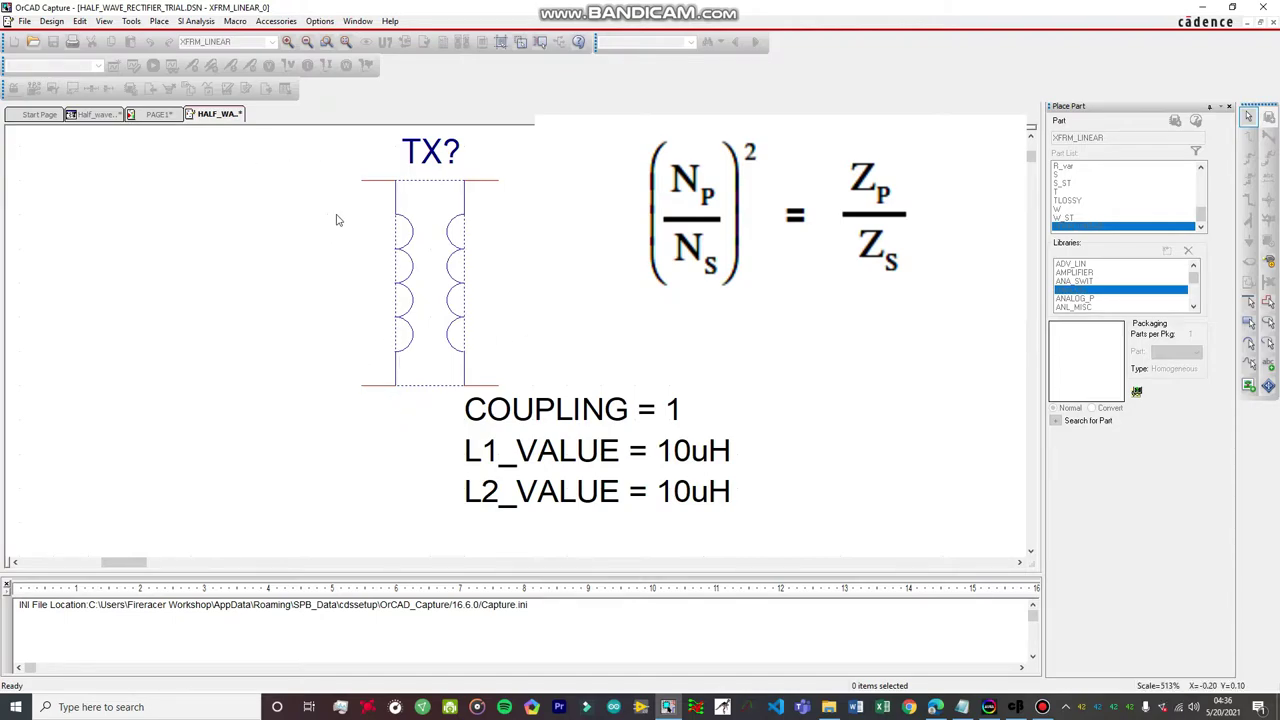
Close the transformer part editor, updating all part instances and accepting the design save and the loss of undo history
{"action": "right_click", "coordinate": [222, 117]}
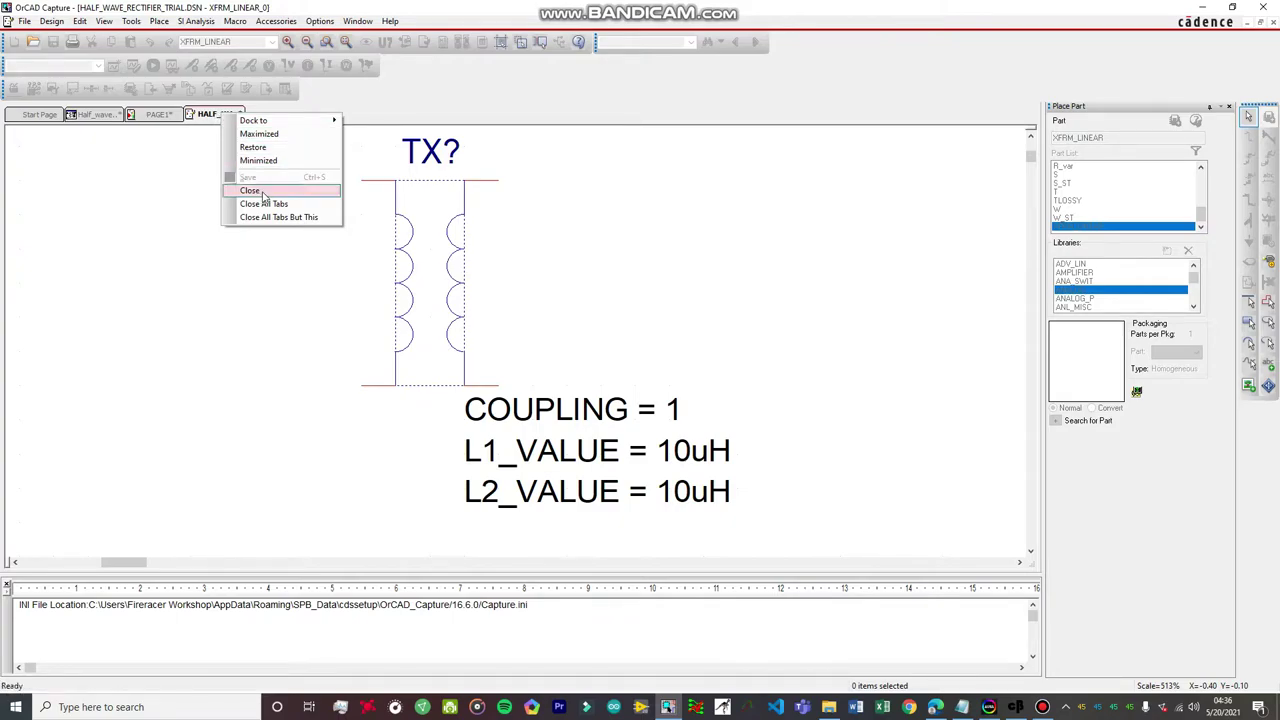
{"action": "left_click", "coordinate": [250, 190]}
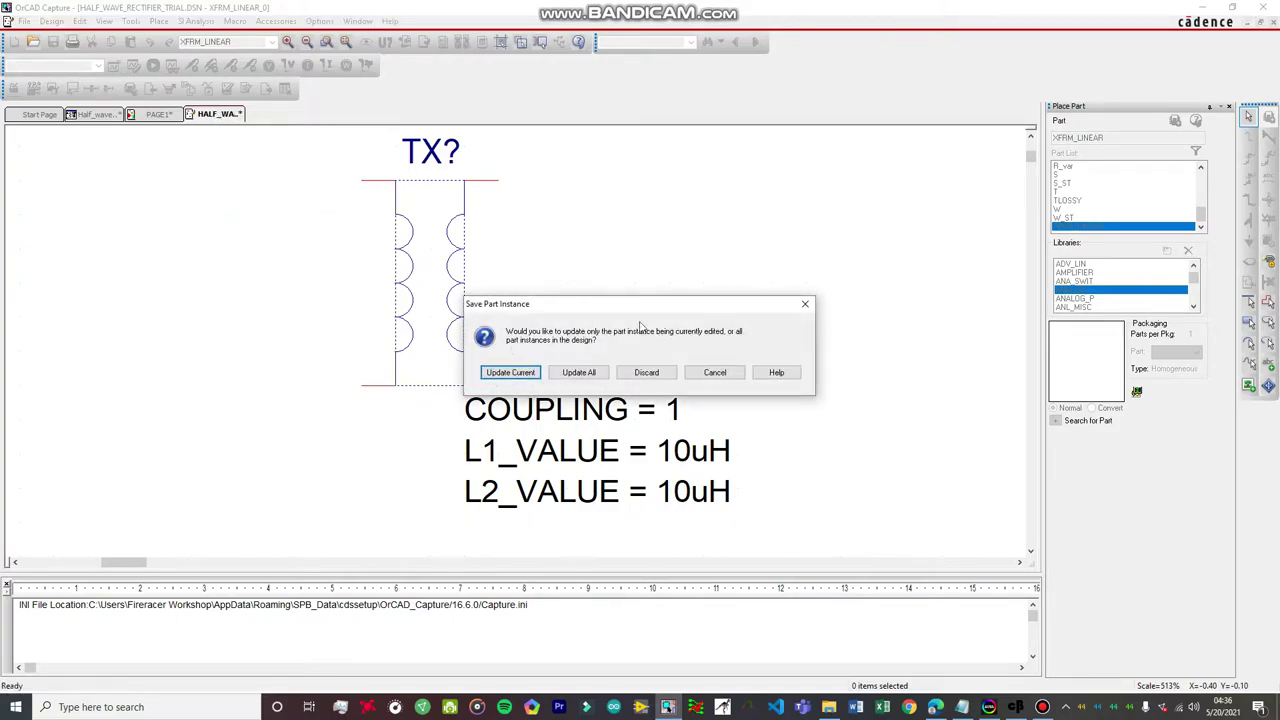
{"action": "left_click", "coordinate": [578, 374]}
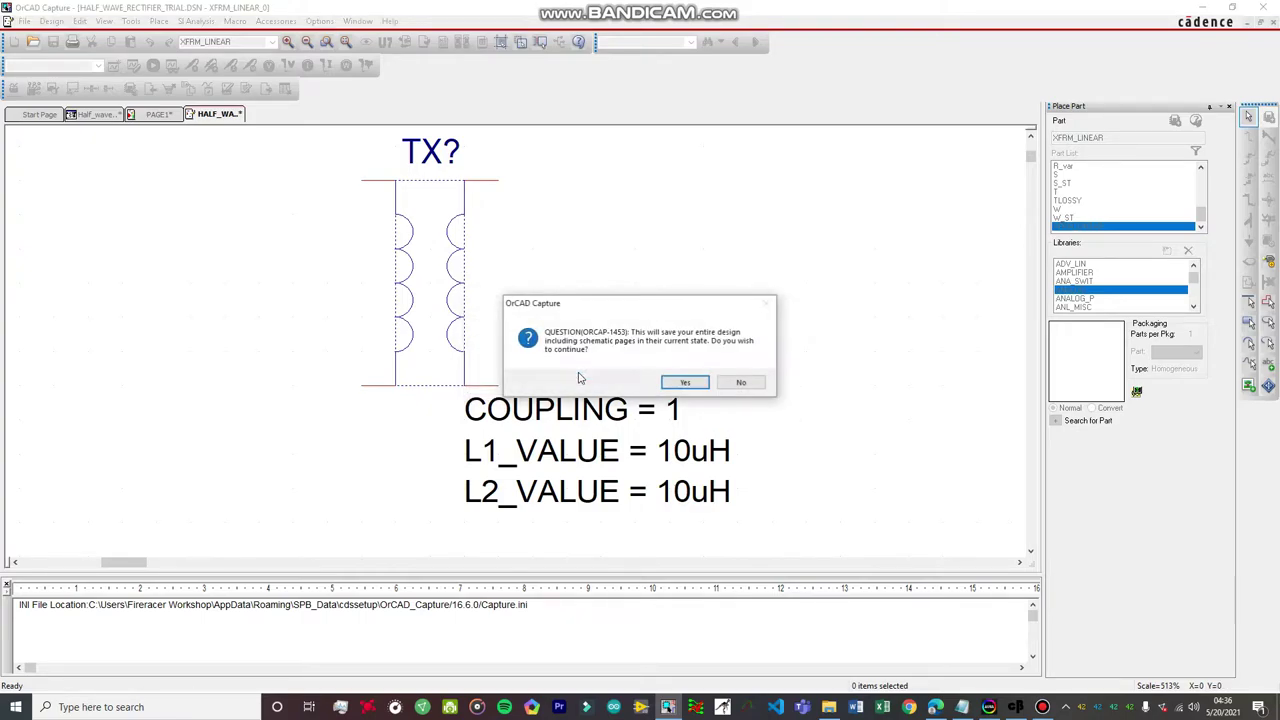
{"action": "key", "text": "Return"}
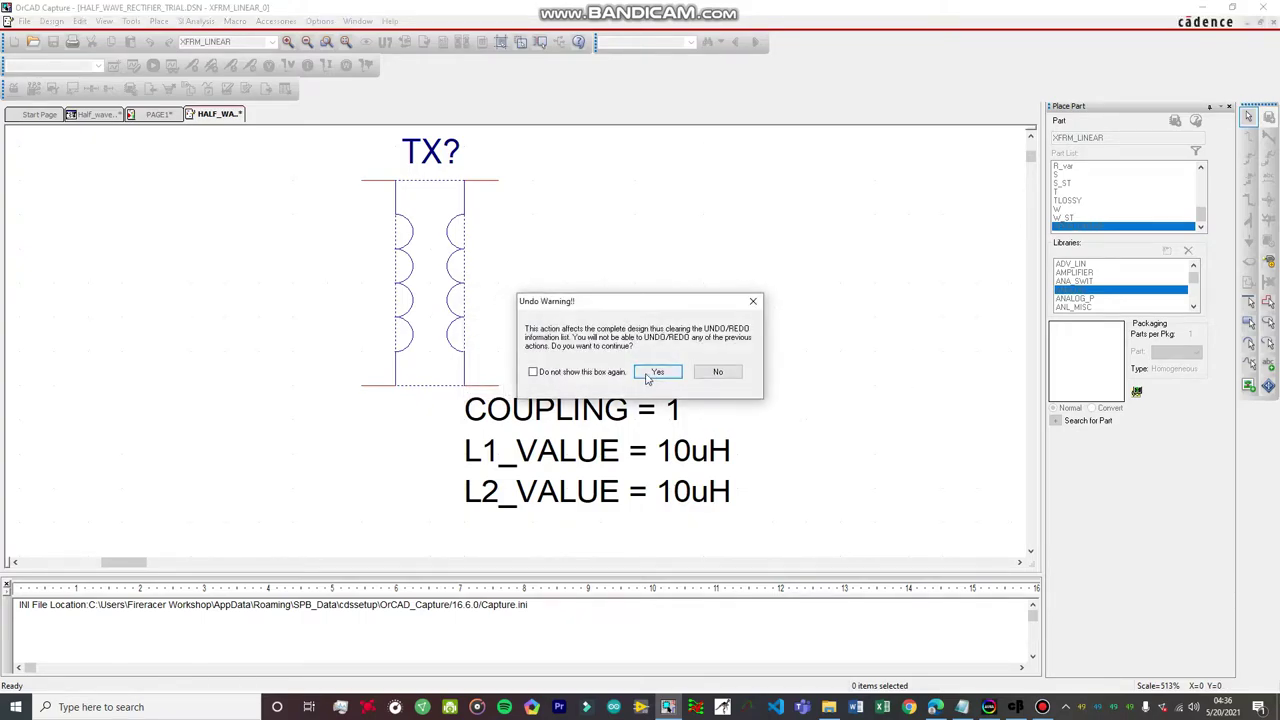
{"action": "left_click", "coordinate": [648, 372]}
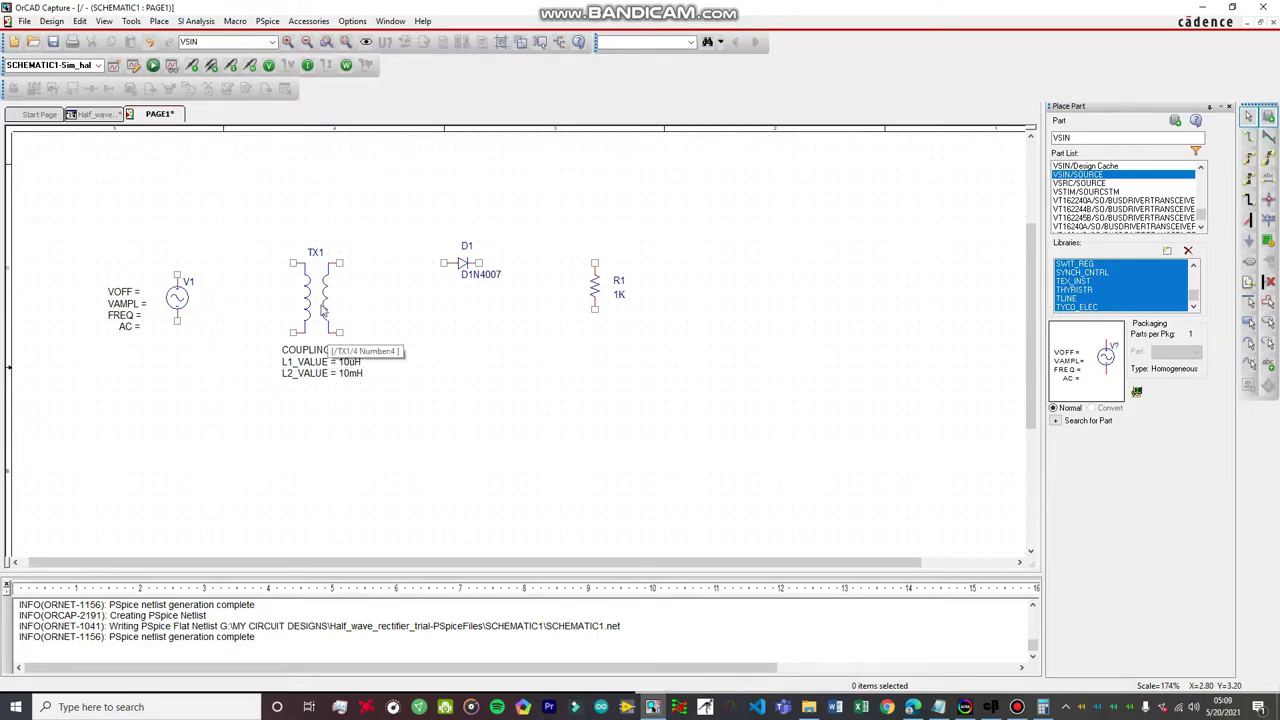
Place an R resistor from the ANALOG library between the sine source and the transformer's primary
{"action": "left_click", "coordinate": [1078, 138]}
{"action": "key", "text": "BackSpace"}
{"action": "key", "text": "BackSpace"}
{"action": "key", "text": "BackSpace"}
{"action": "key", "text": "BackSpace"}
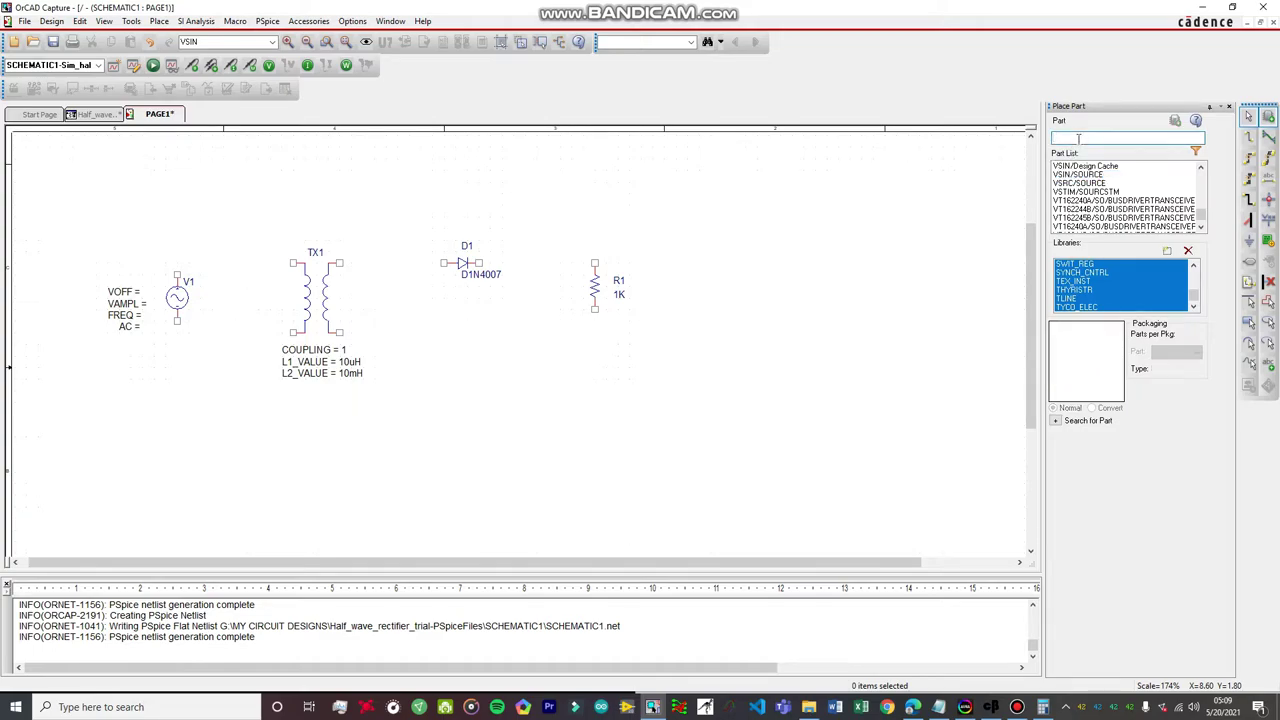
{"action": "type", "text": "R"}
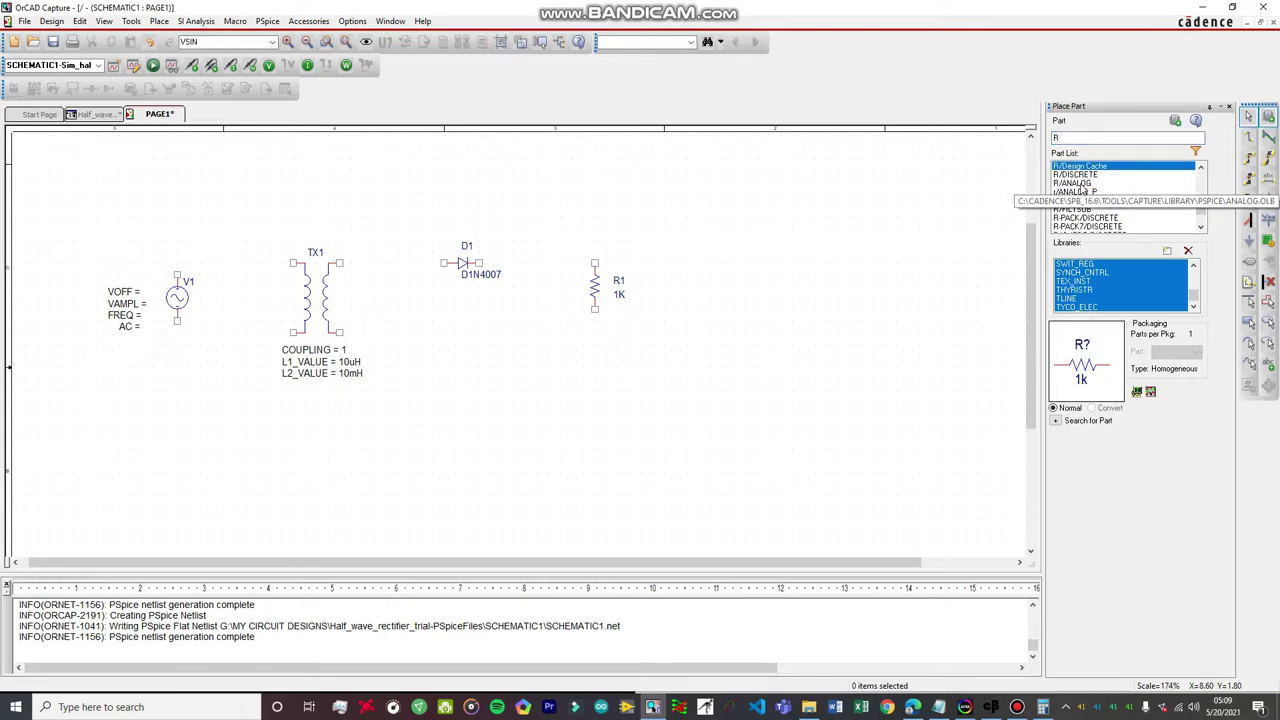
{"action": "double_click", "coordinate": [1075, 184]}
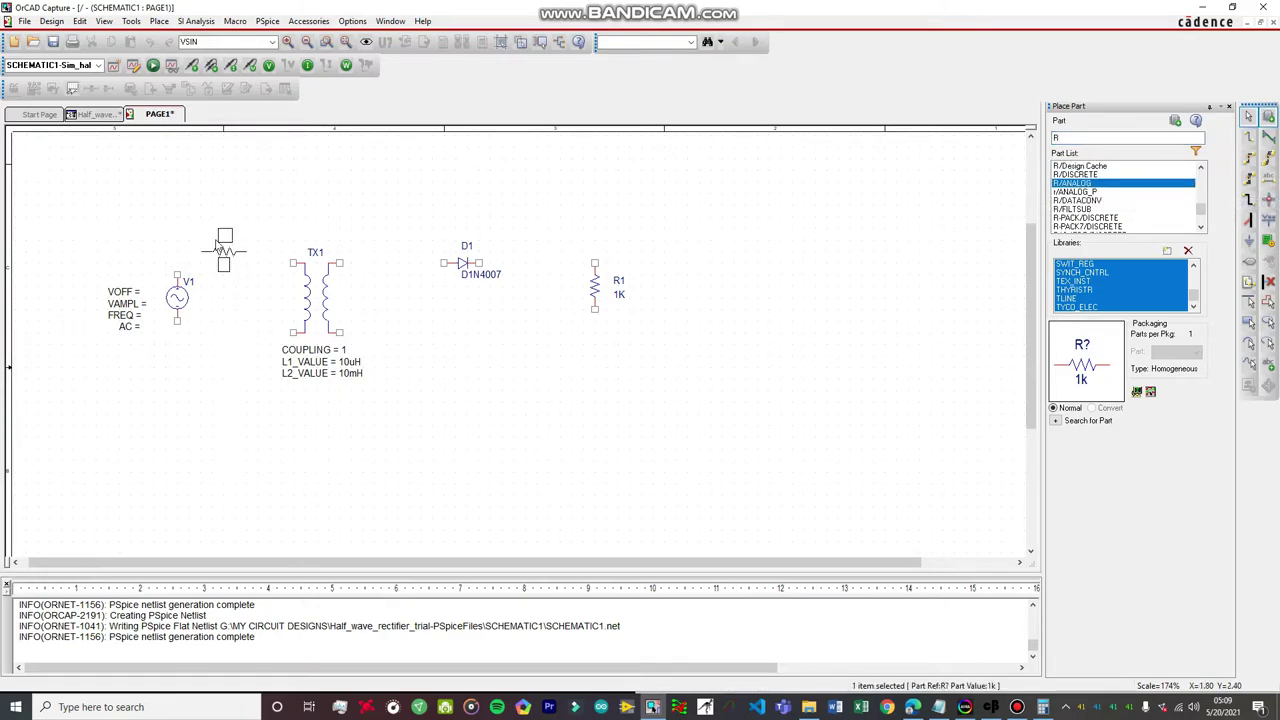
{"action": "left_click", "coordinate": [237, 259]}
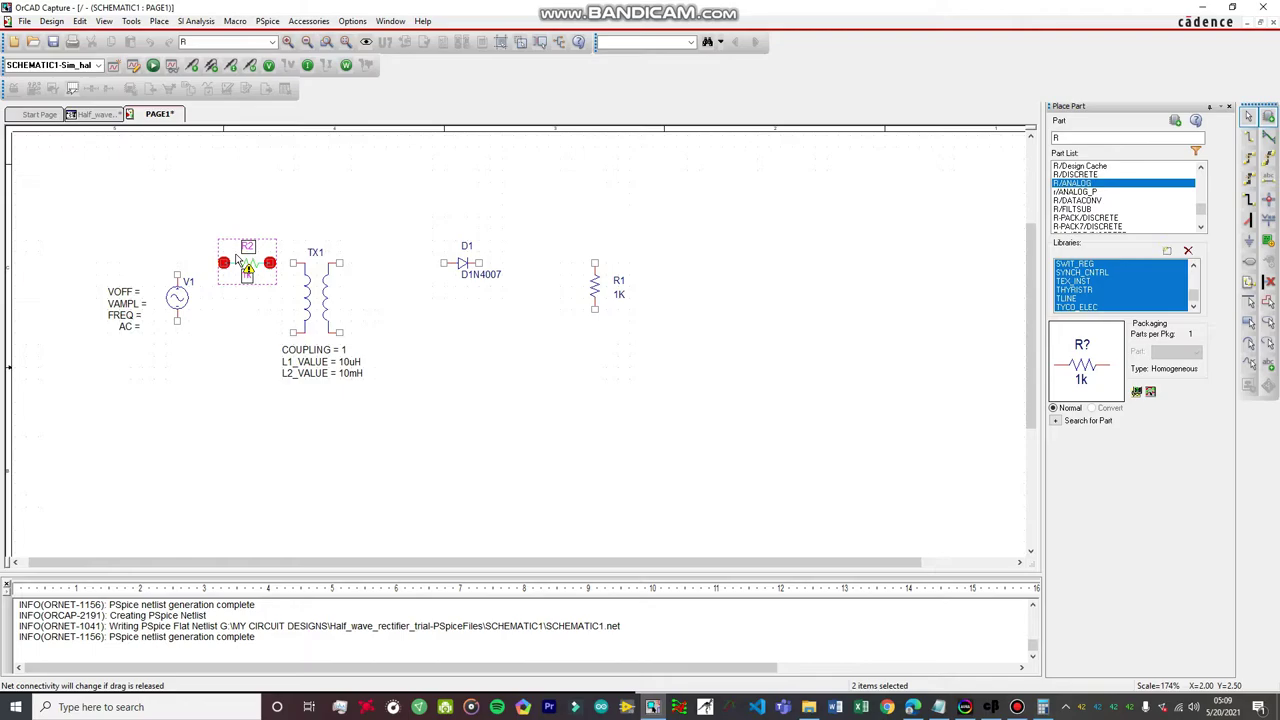
{"action": "key", "text": "Escape"}
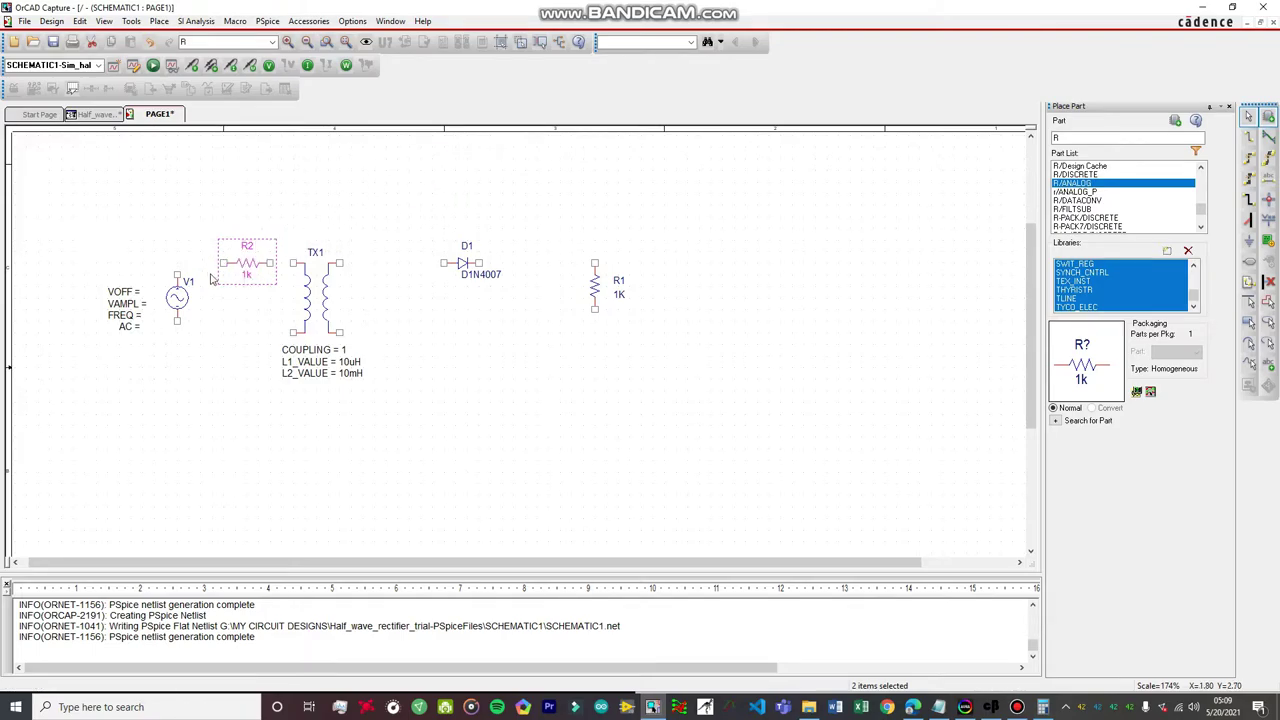
{"action": "left_click", "coordinate": [377, 199]}
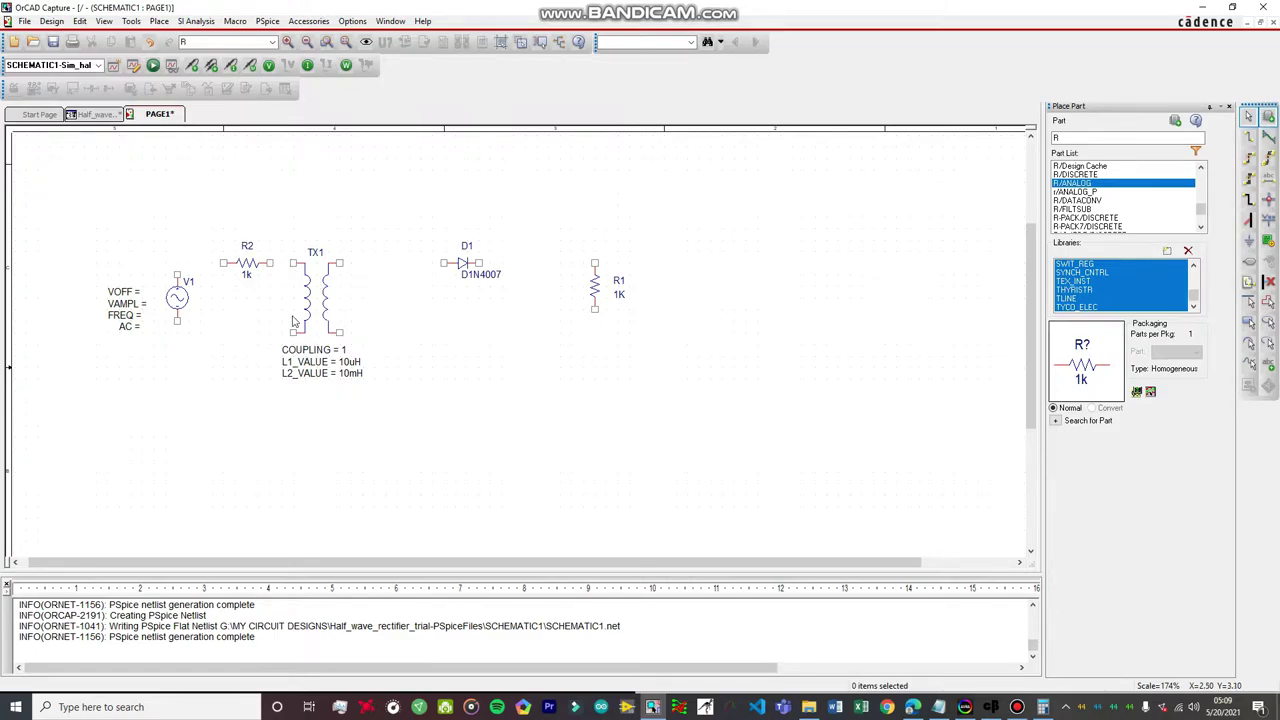
Set the value of resistor R2 to 10
{"action": "double_click", "coordinate": [246, 274]}
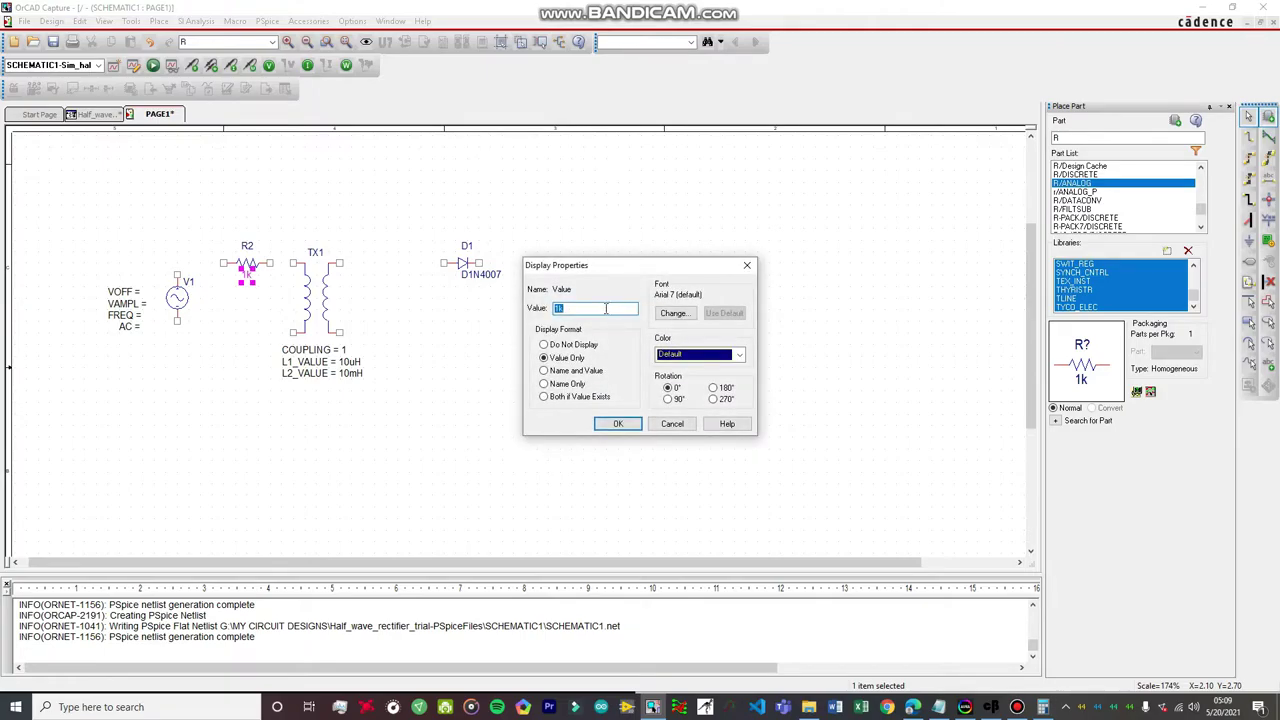
{"action": "type", "text": "1k"}
{"action": "left_click", "coordinate": [605, 424]}
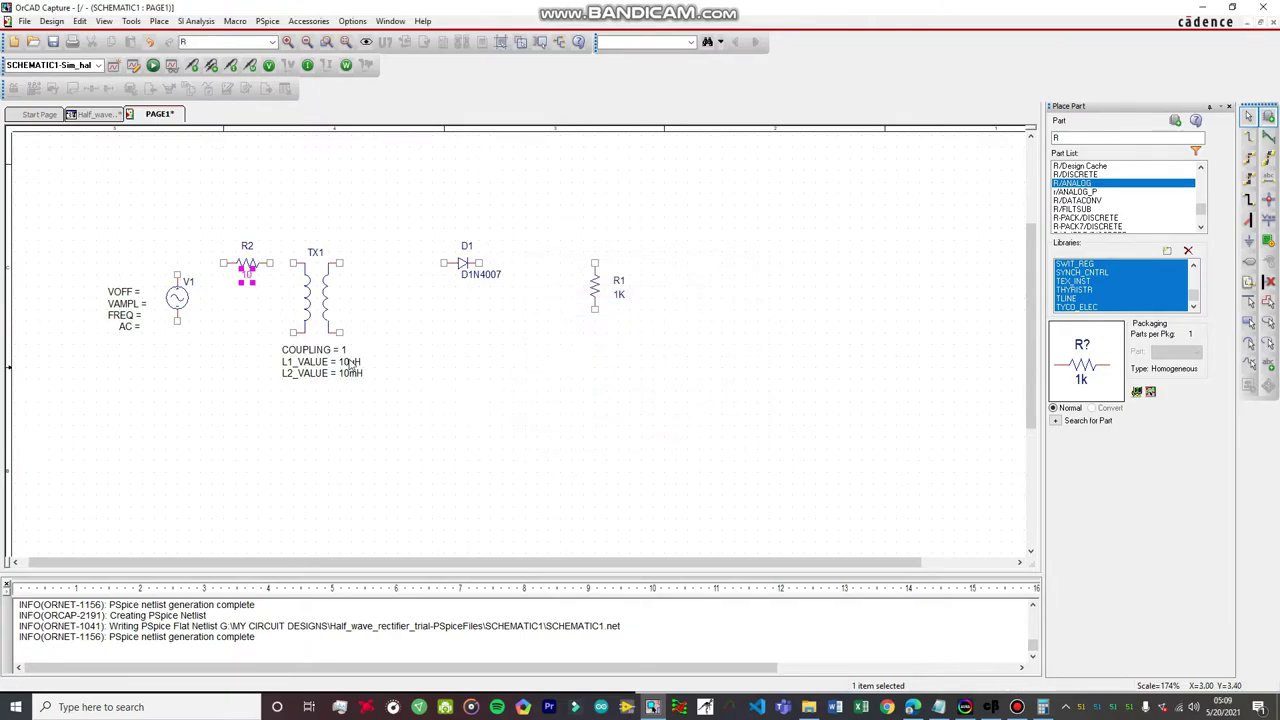
Set the transformer's COUPLING value to 0.999
{"action": "double_click", "coordinate": [320, 350]}
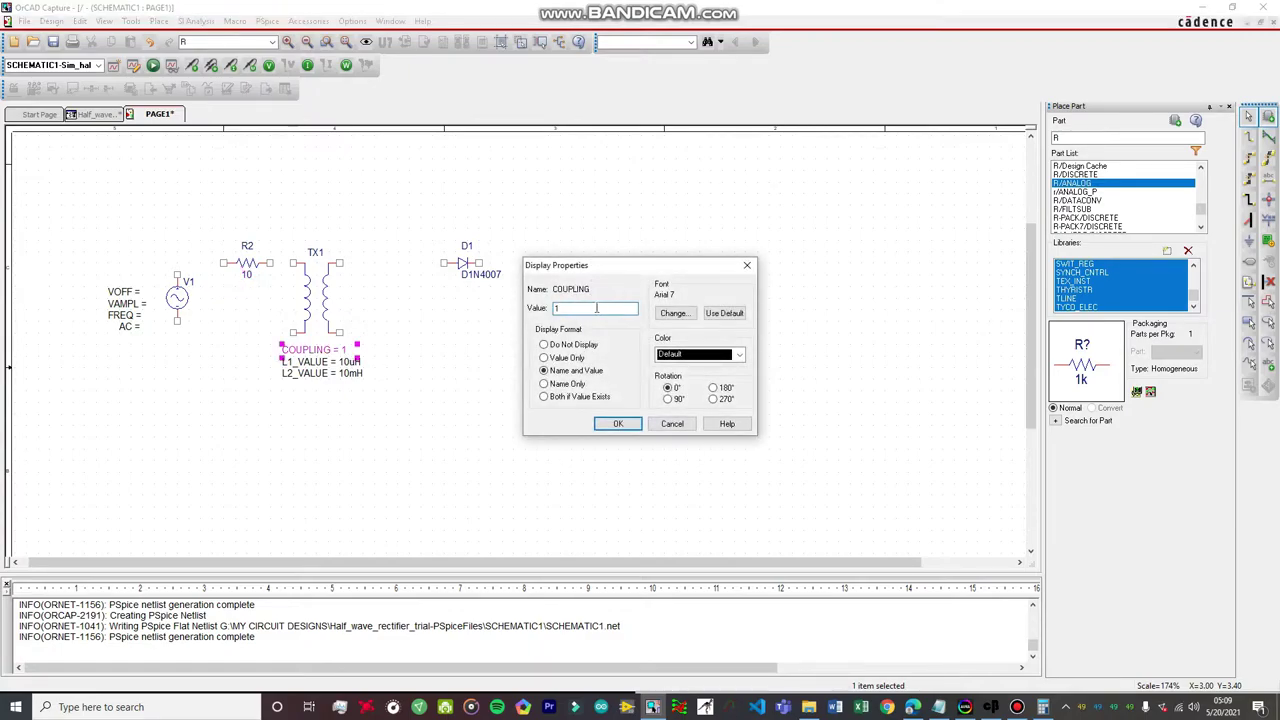
{"action": "type", "text": "0."}
{"action": "left_click", "coordinate": [618, 423]}
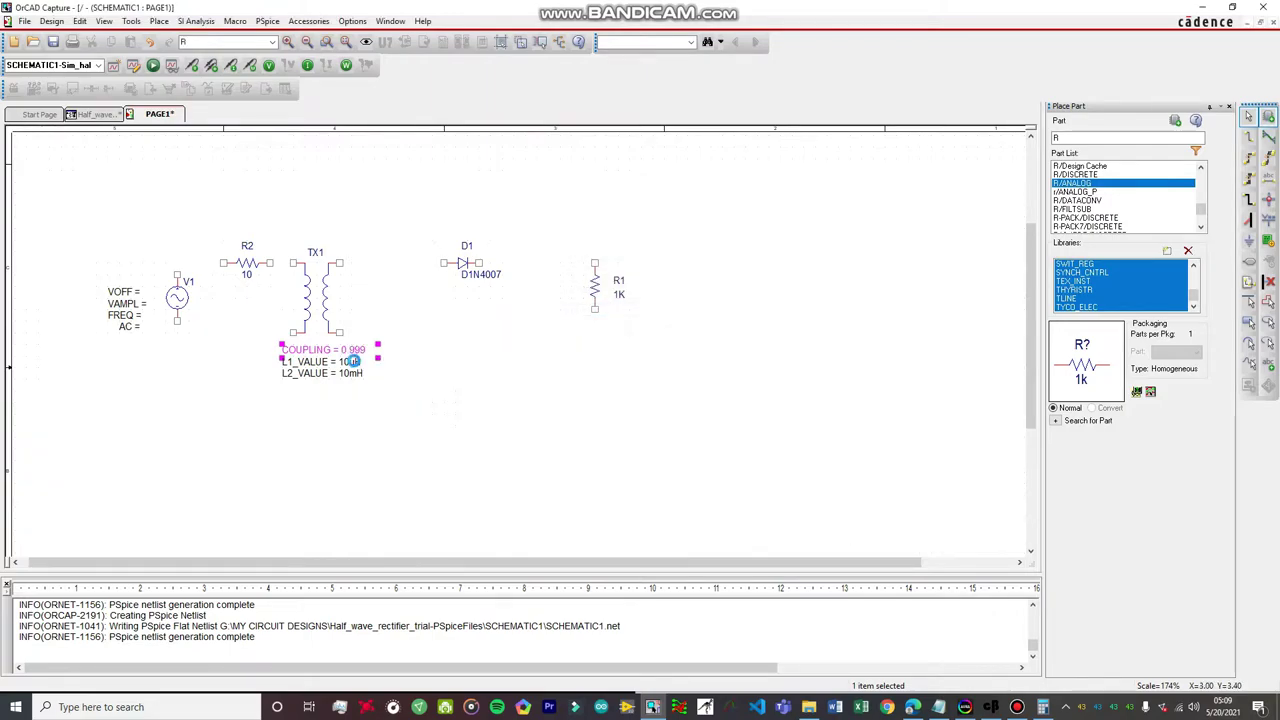
Set the transformer's L1_VALUE to 2000mH
{"action": "double_click", "coordinate": [352, 361]}
{"action": "left_click", "coordinate": [575, 311]}
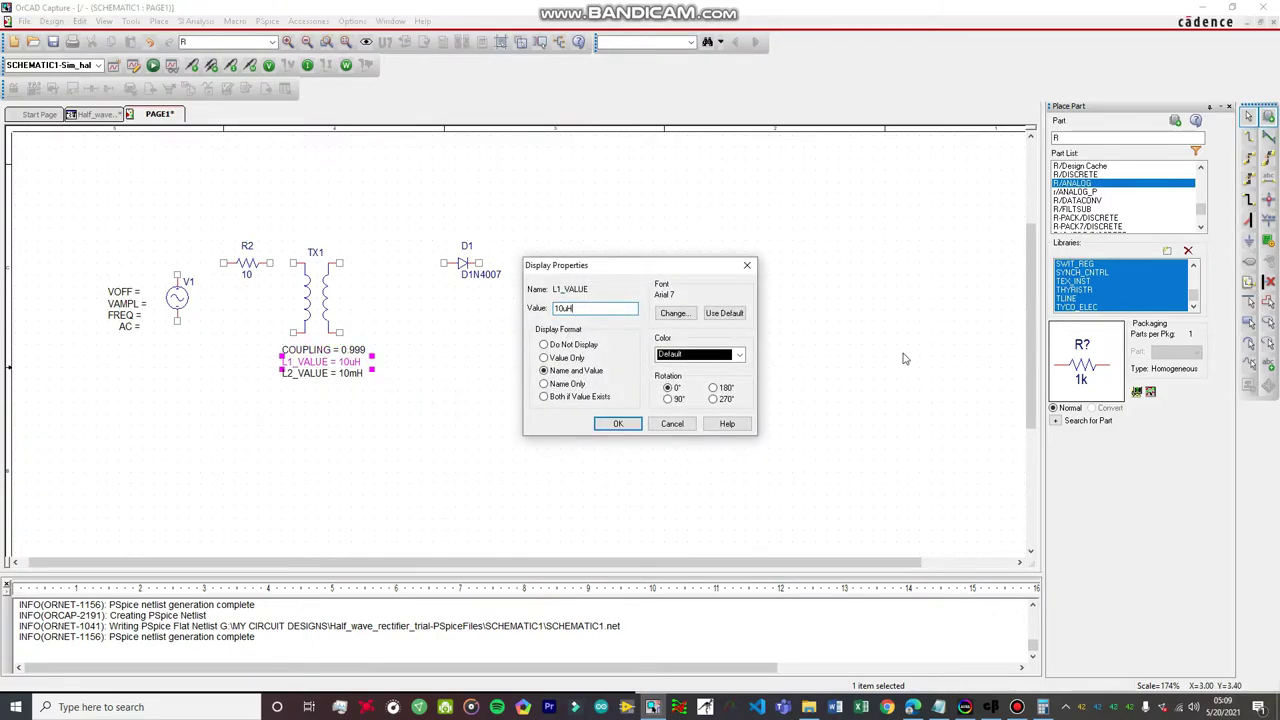
{"action": "key", "text": "BackSpace"}
{"action": "key", "text": "BackSpace"}
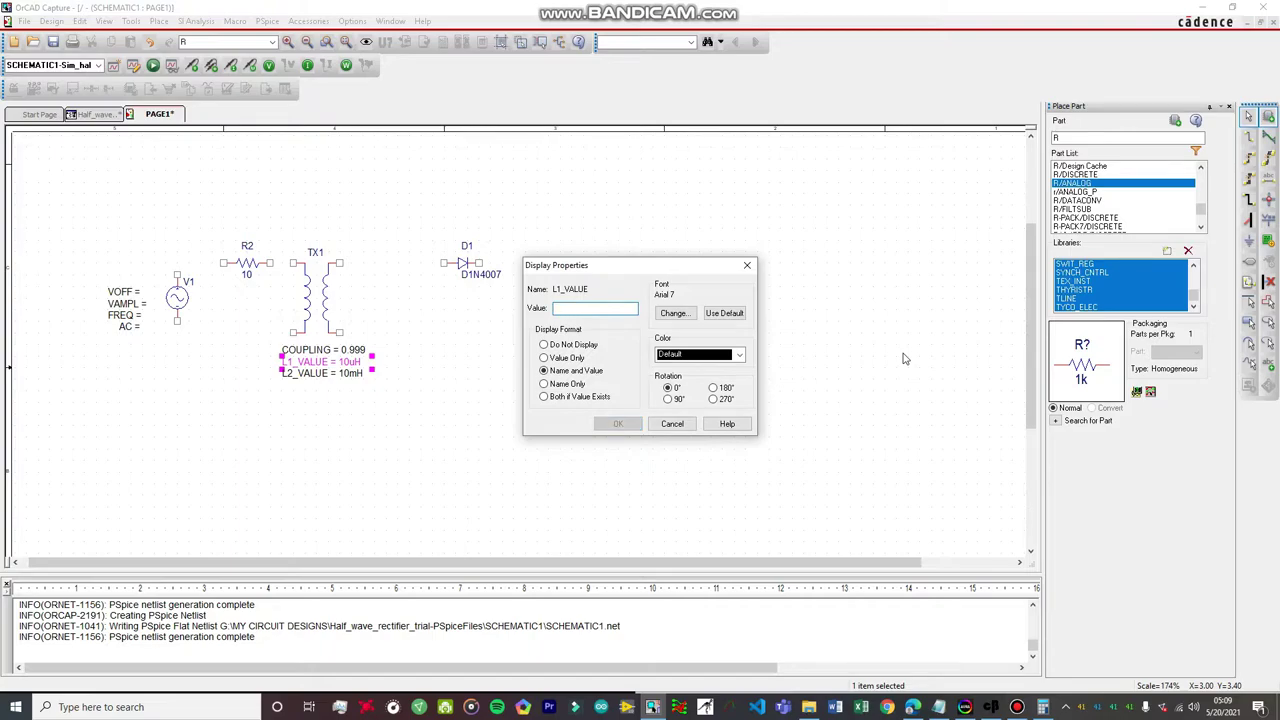
{"action": "type", "text": "2000m"}
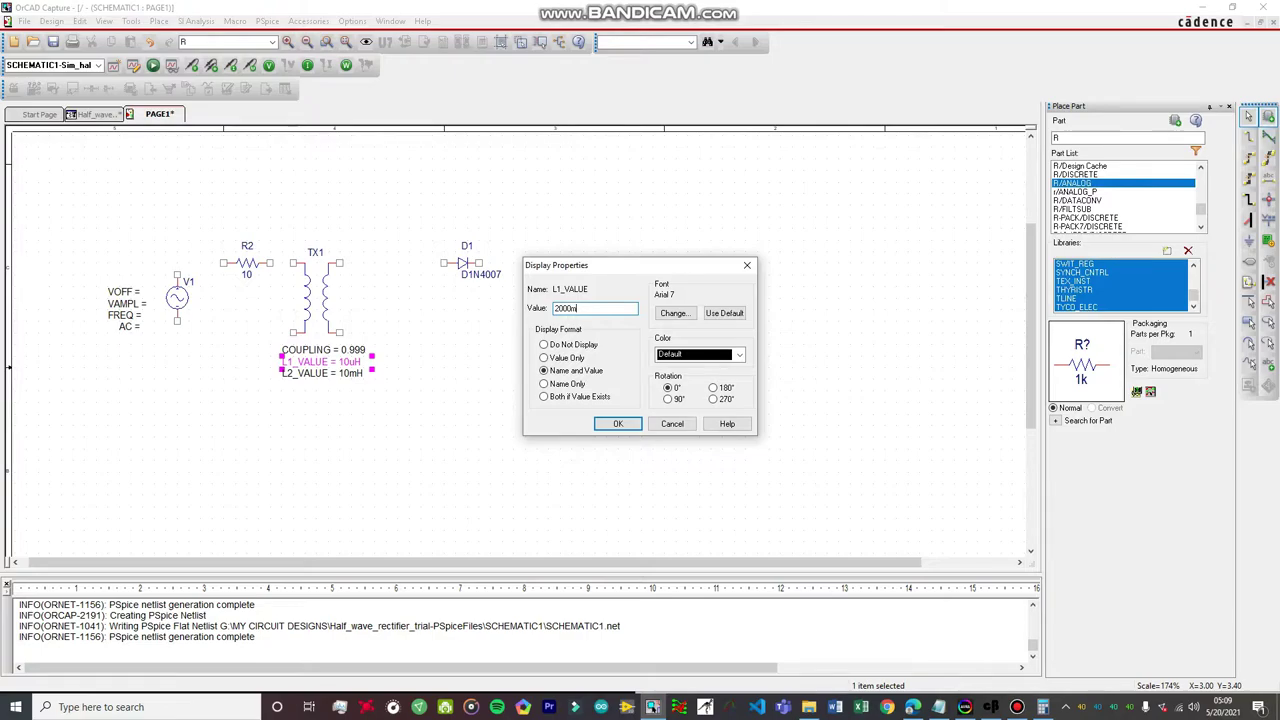
{"action": "type", "text": "H"}
{"action": "key", "text": "Return"}
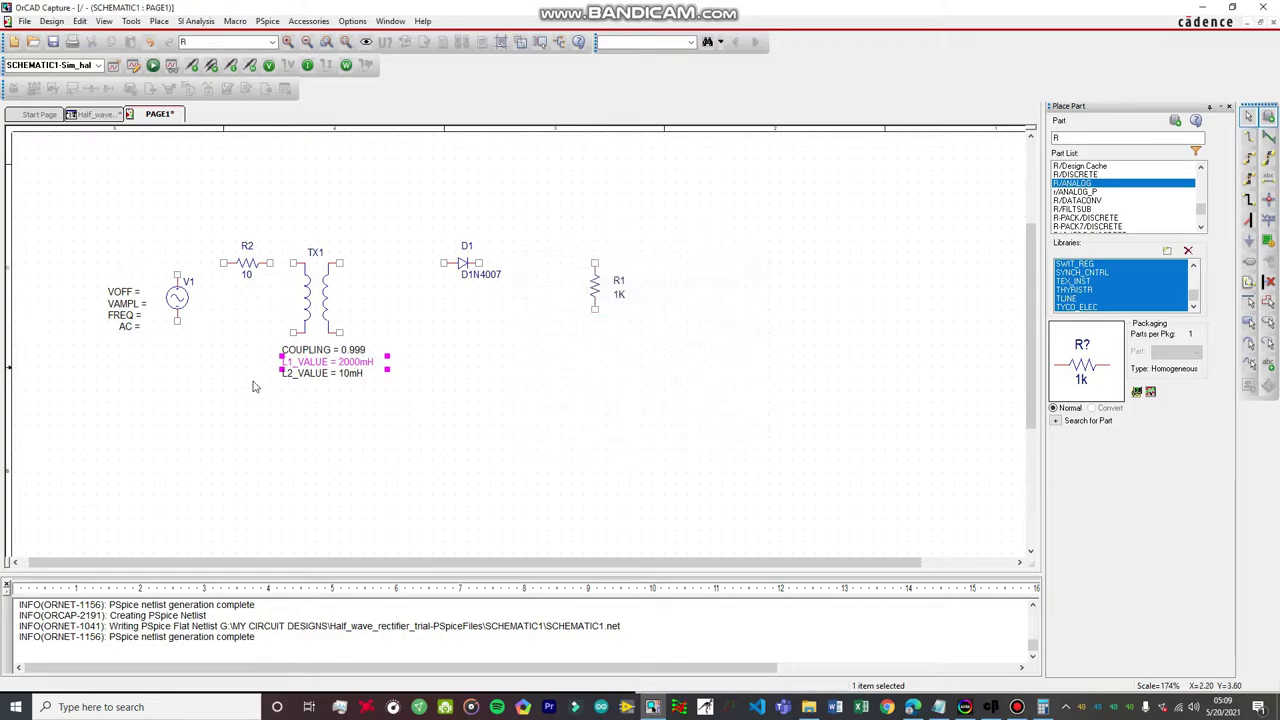
Set the transformer's L2_VALUE to 20mH
{"action": "double_click", "coordinate": [355, 374]}
{"action": "left_click", "coordinate": [579, 308]}
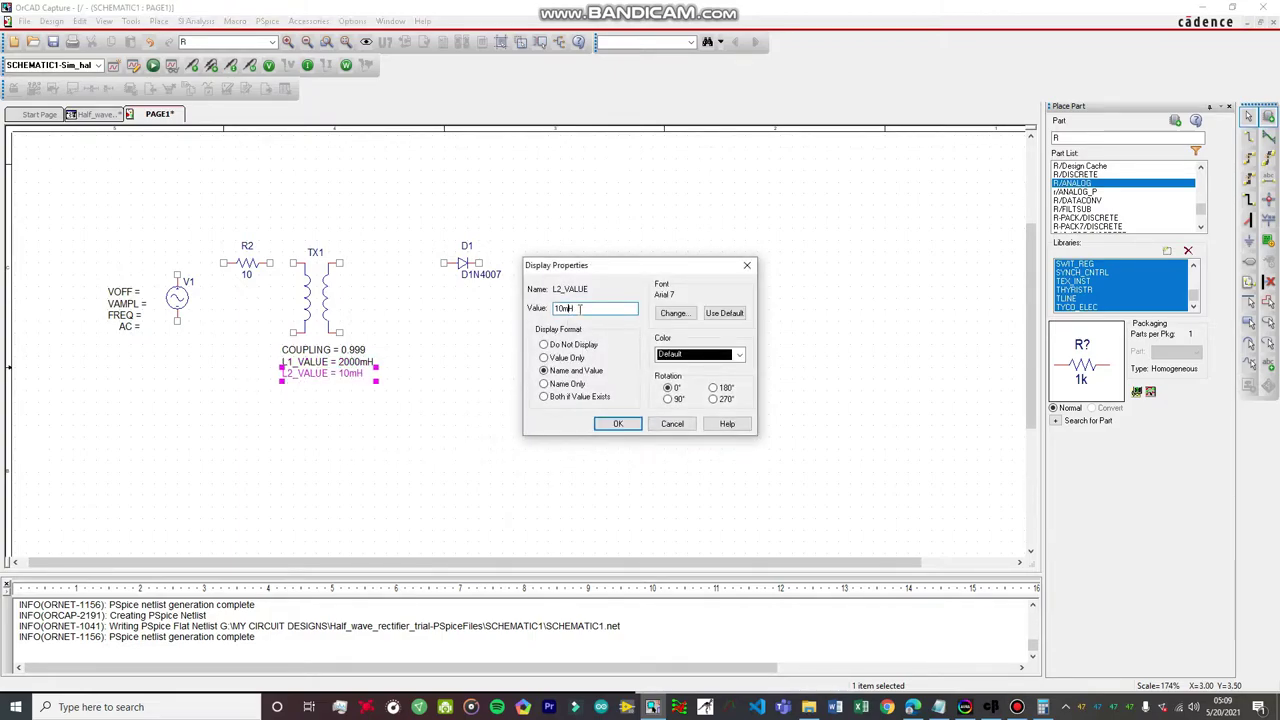
{"action": "key", "text": "BackSpace"}
{"action": "key", "text": "BackSpace"}
{"action": "key", "text": "BackSpace"}
{"action": "left_click", "coordinate": [618, 424]}
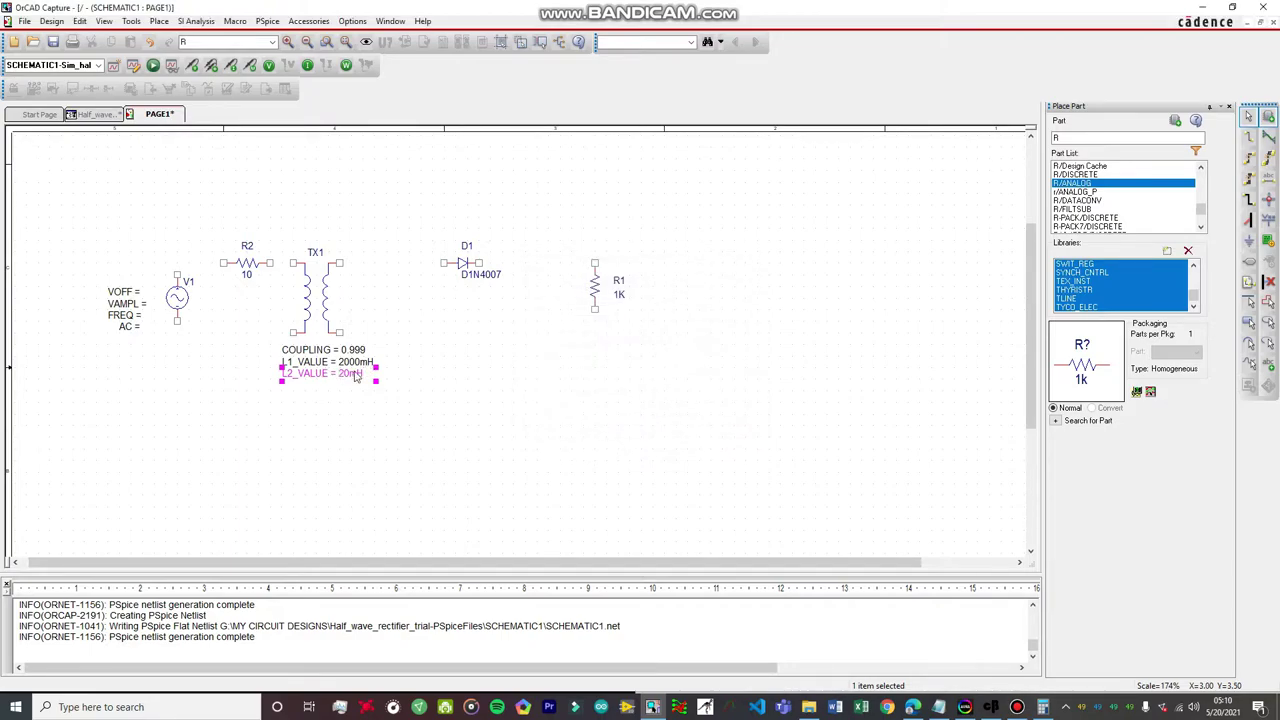
{"action": "left_click", "coordinate": [357, 386]}
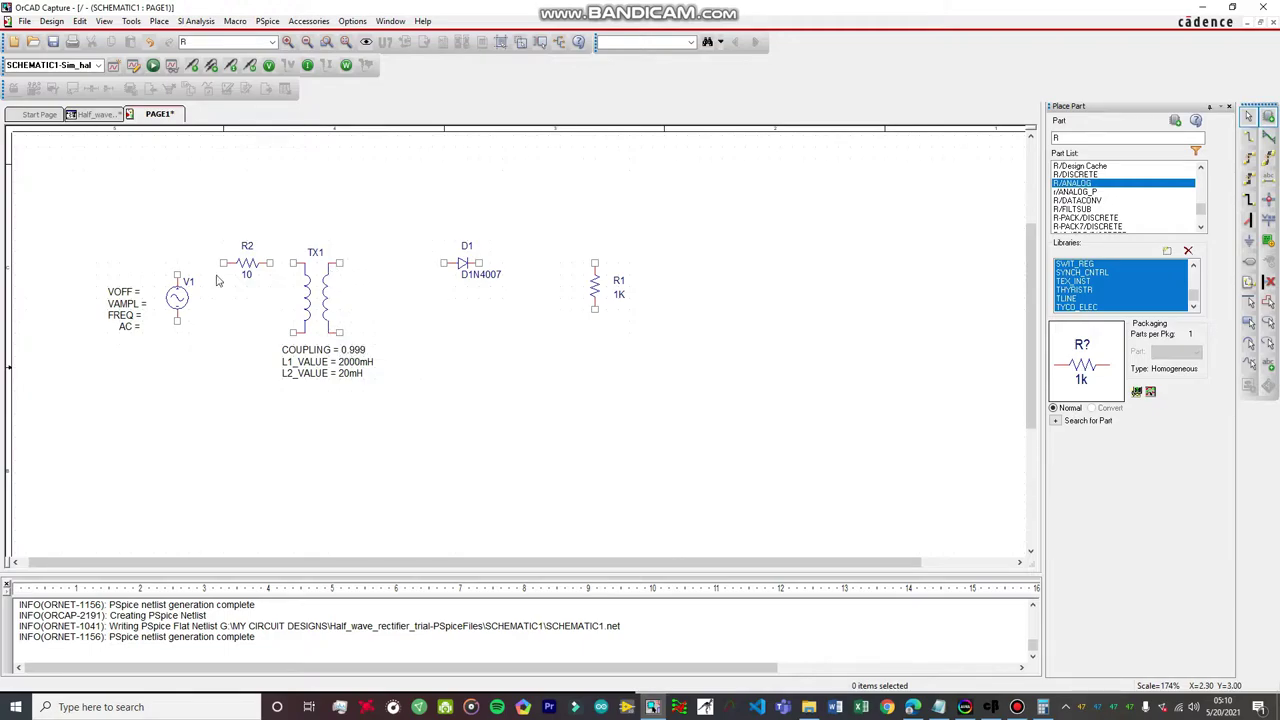
Wire the sine source's upper terminal to resistor R2, and R2 to the upper terminal of the transformer's primary
{"action": "key", "text": "w"}
{"action": "key", "text": "Escape"}
{"action": "key", "text": "w"}
{"action": "left_click", "coordinate": [178, 272]}
{"action": "left_click", "coordinate": [223, 263]}
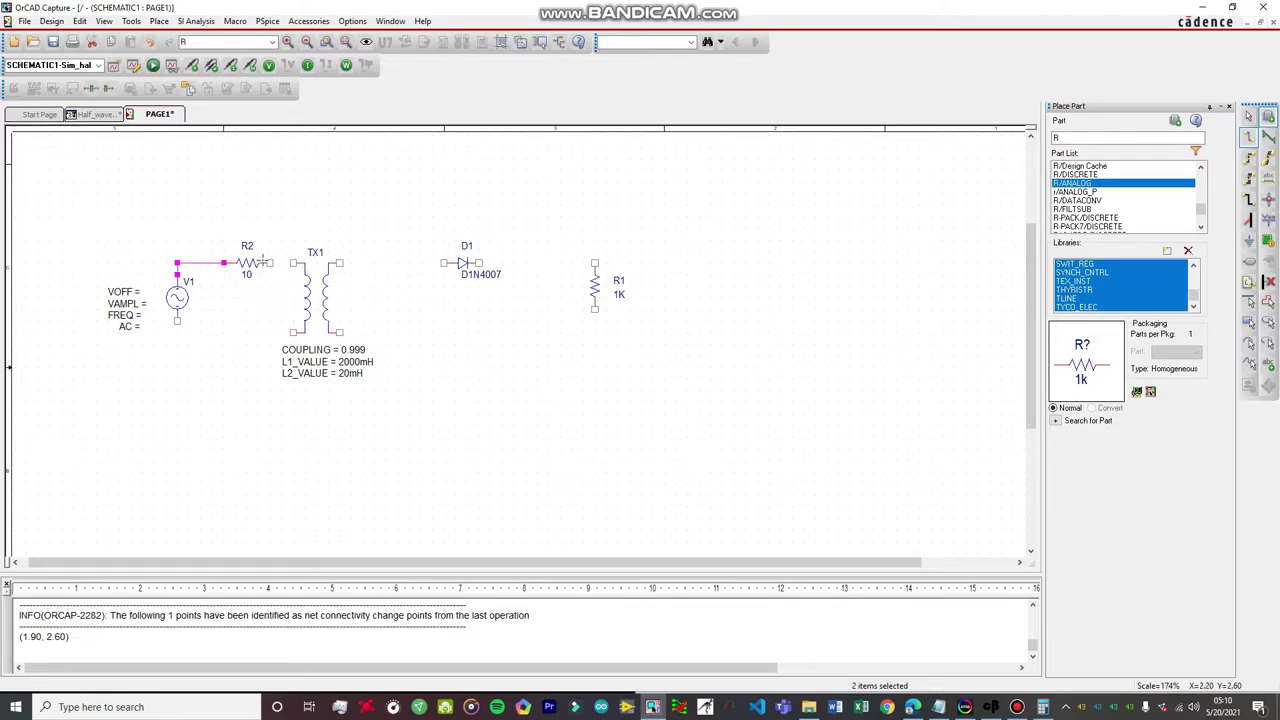
{"action": "left_click", "coordinate": [270, 263]}
{"action": "left_click", "coordinate": [292, 263]}
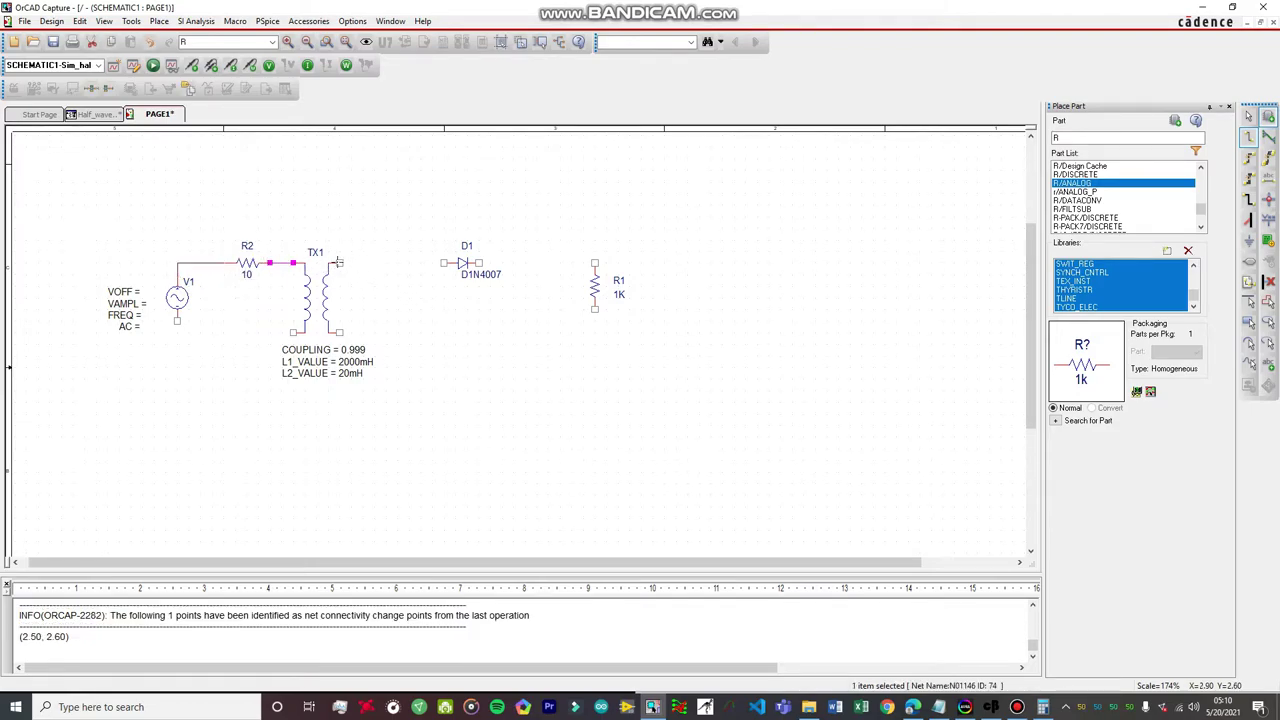
Wire the transformer secondary's upper terminal to diode D1, and the diode's output to the upper end of R1
{"action": "left_click", "coordinate": [340, 263]}
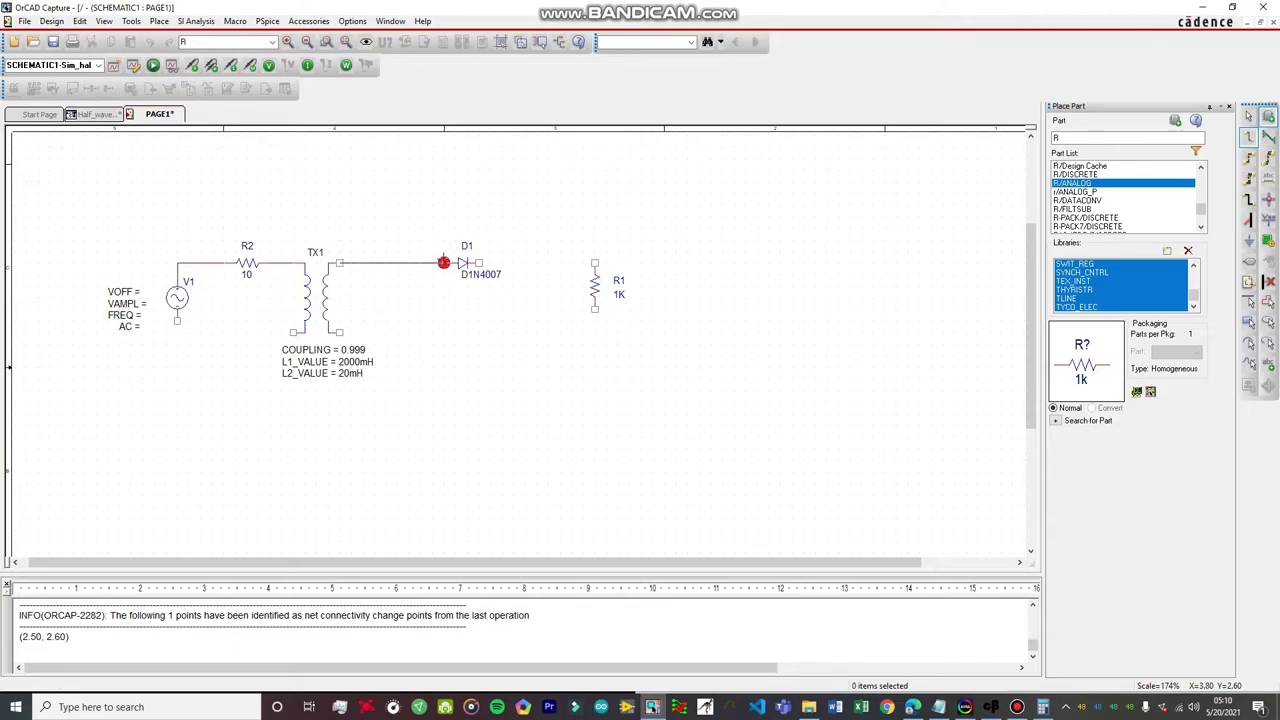
{"action": "left_click", "coordinate": [443, 263]}
{"action": "left_click", "coordinate": [479, 263]}
{"action": "left_click", "coordinate": [595, 263]}
Close both loops by wiring the secondary's lower terminal to R1 and the source's lower terminal to the primary, and leave wiring mode
{"action": "left_click", "coordinate": [340, 332]}
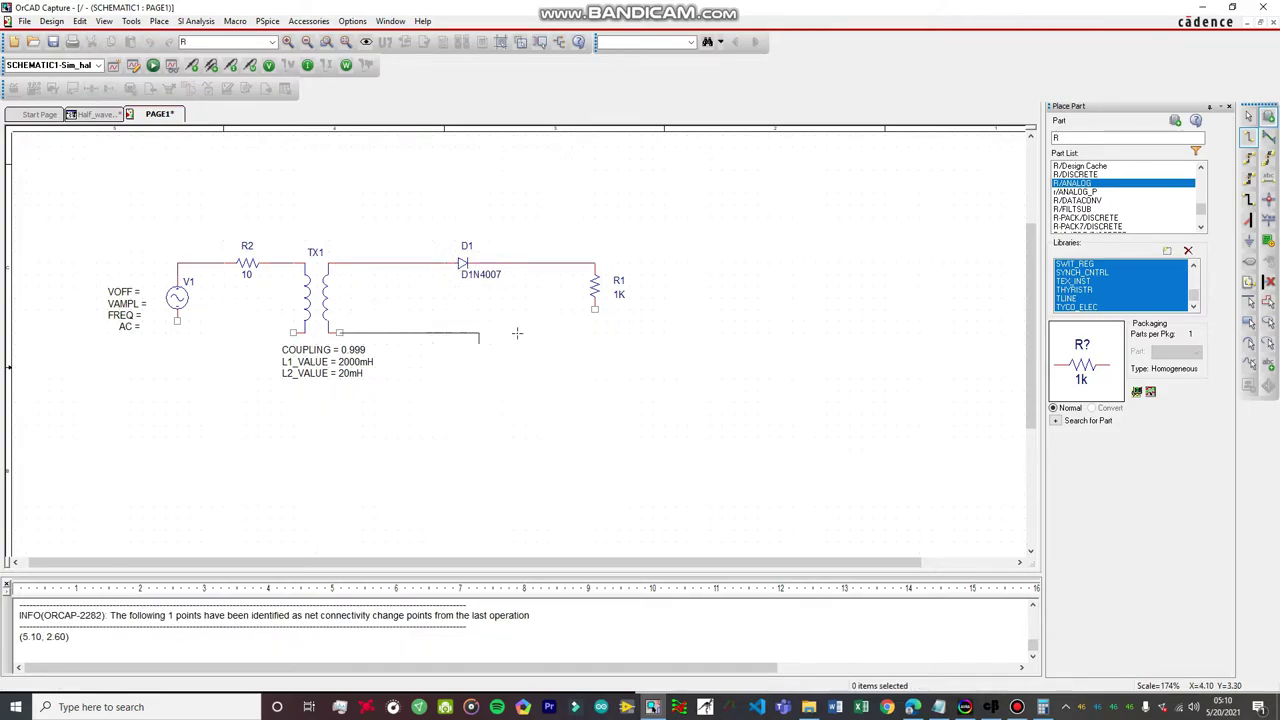
{"action": "left_click", "coordinate": [595, 308]}
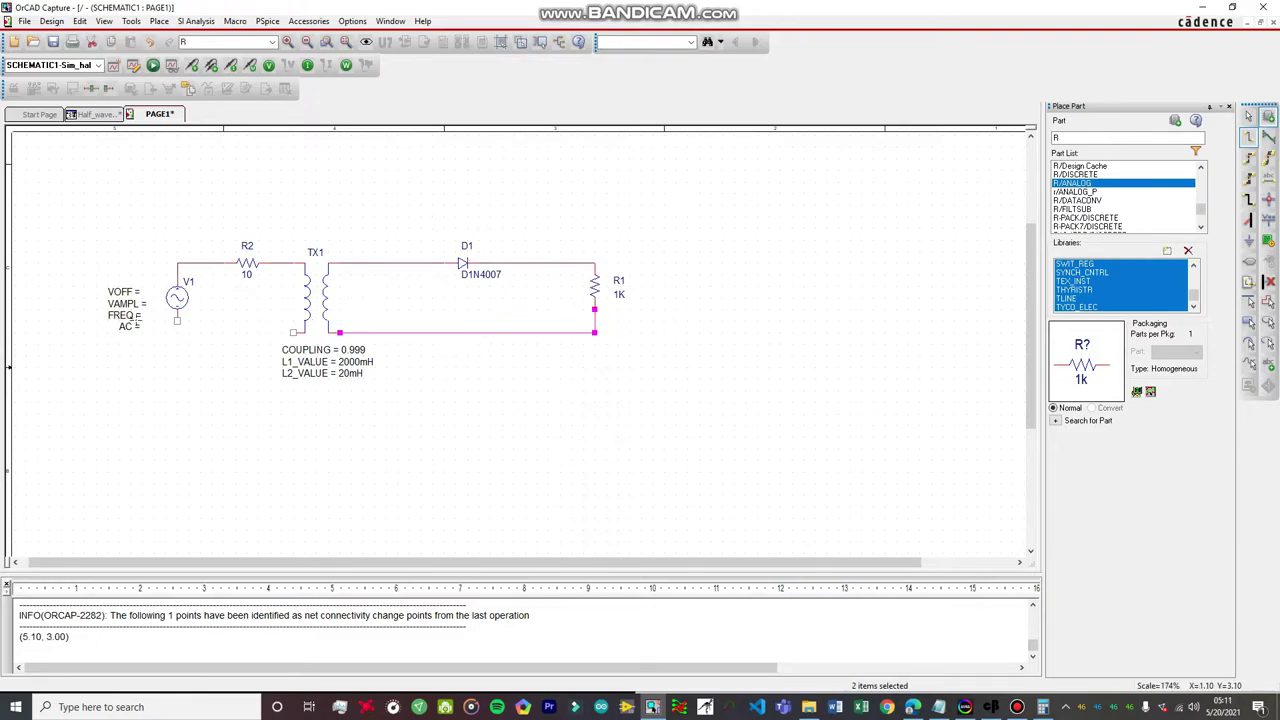
{"action": "left_click", "coordinate": [177, 321]}
{"action": "left_click", "coordinate": [293, 332]}
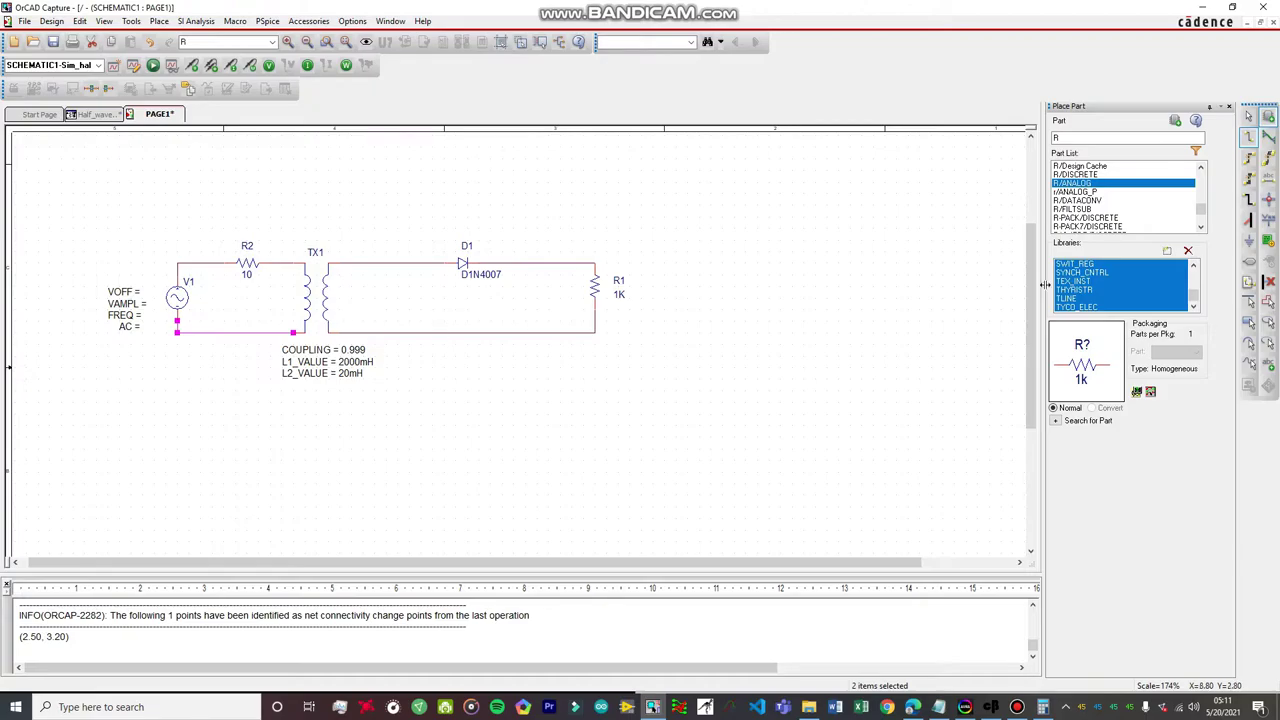
{"action": "left_click", "coordinate": [1248, 117]}
Place 0/CAPSYM ground symbols beneath the sine source and beneath resistor R1
{"action": "left_click", "coordinate": [1248, 241]}
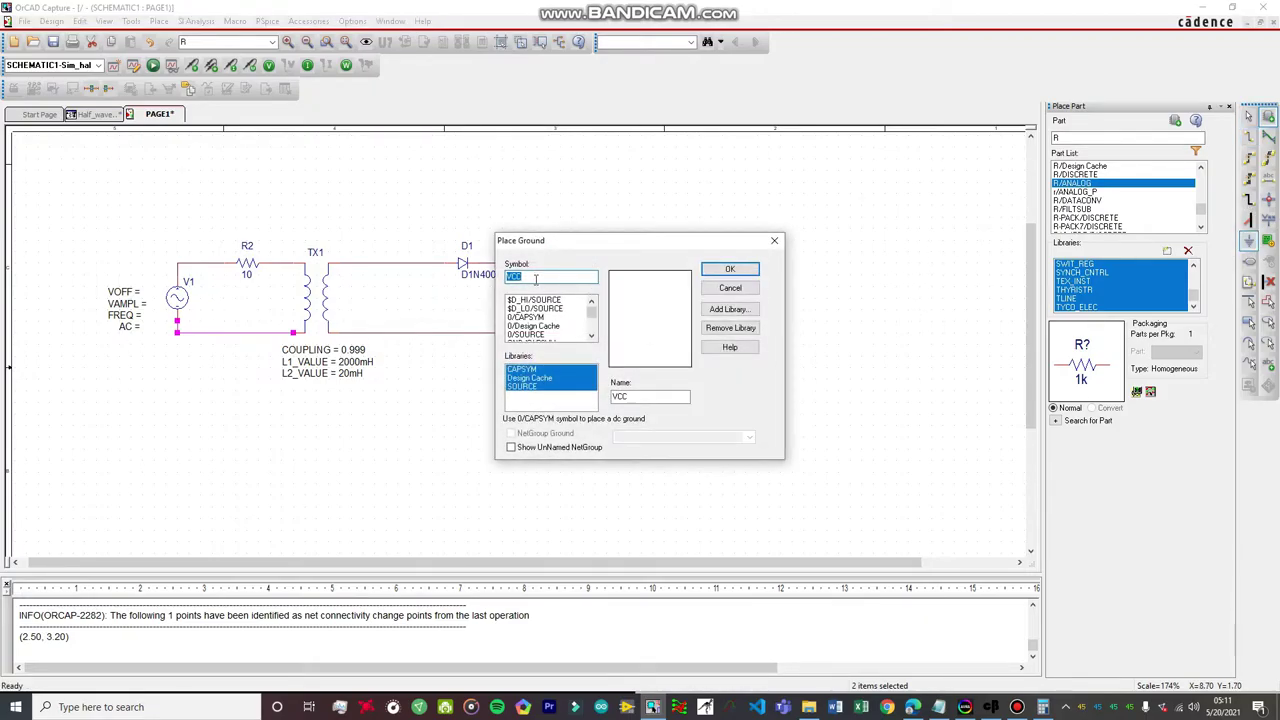
{"action": "key", "text": "BackSpace"}
{"action": "key", "text": "BackSpace"}
{"action": "type", "text": "Gnd"}
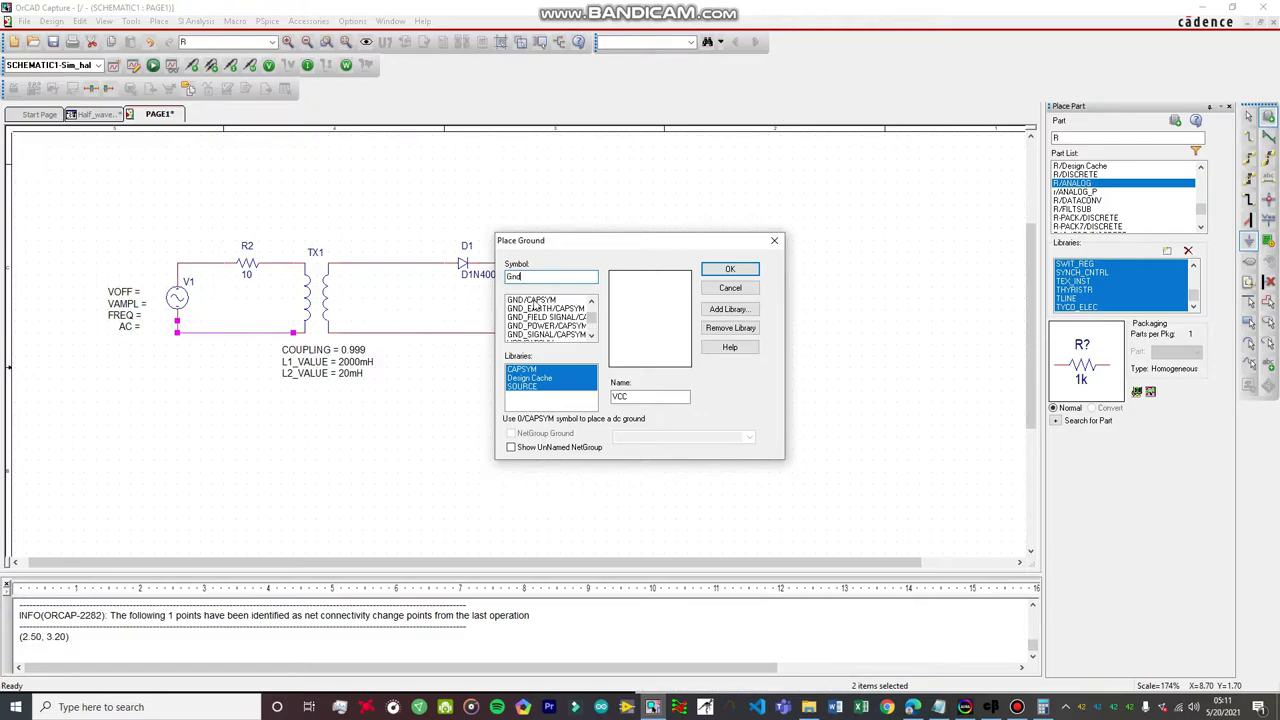
{"action": "scroll", "coordinate": [539, 318], "scroll_direction": "up", "scroll_amount": 1}
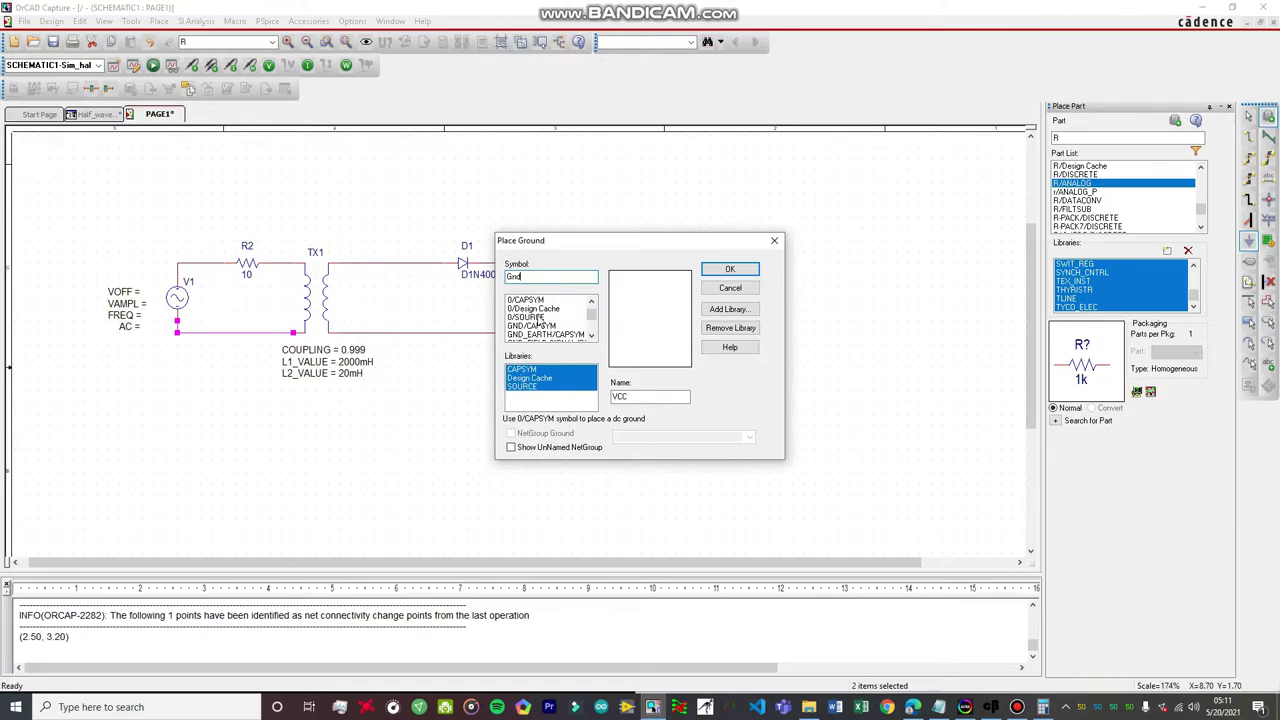
{"action": "left_click", "coordinate": [525, 301]}
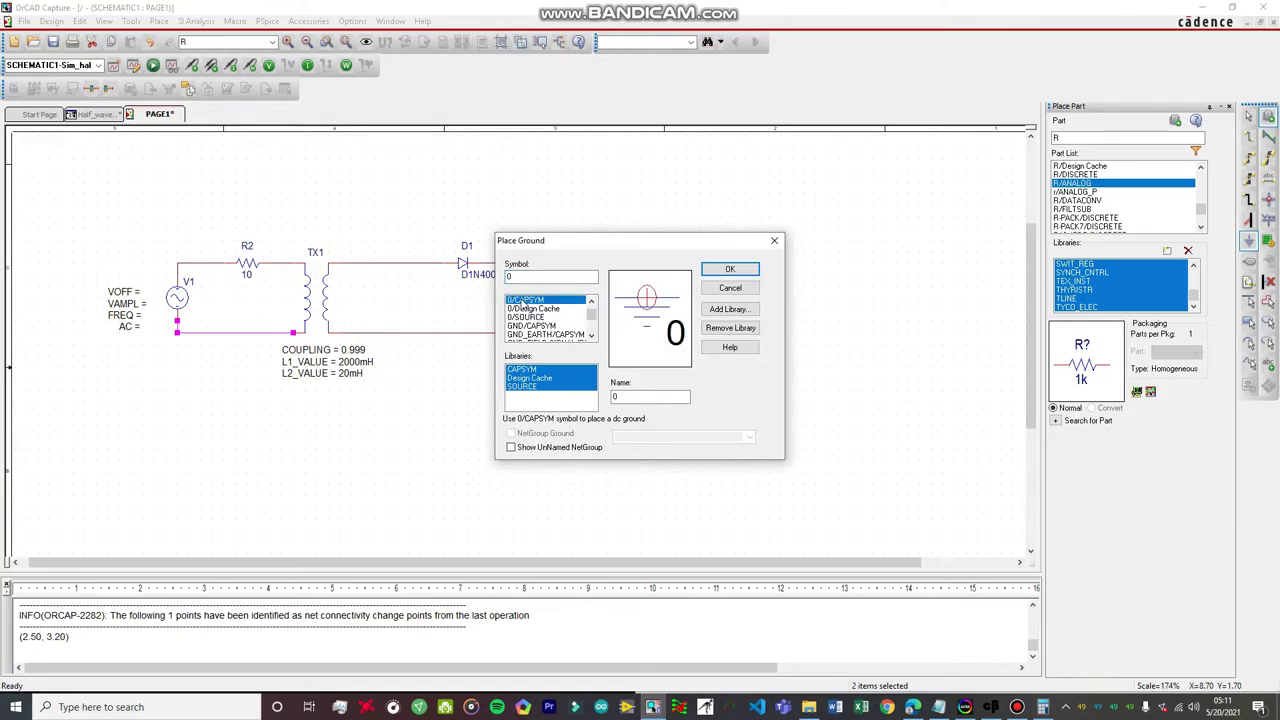
{"action": "left_click", "coordinate": [730, 269]}
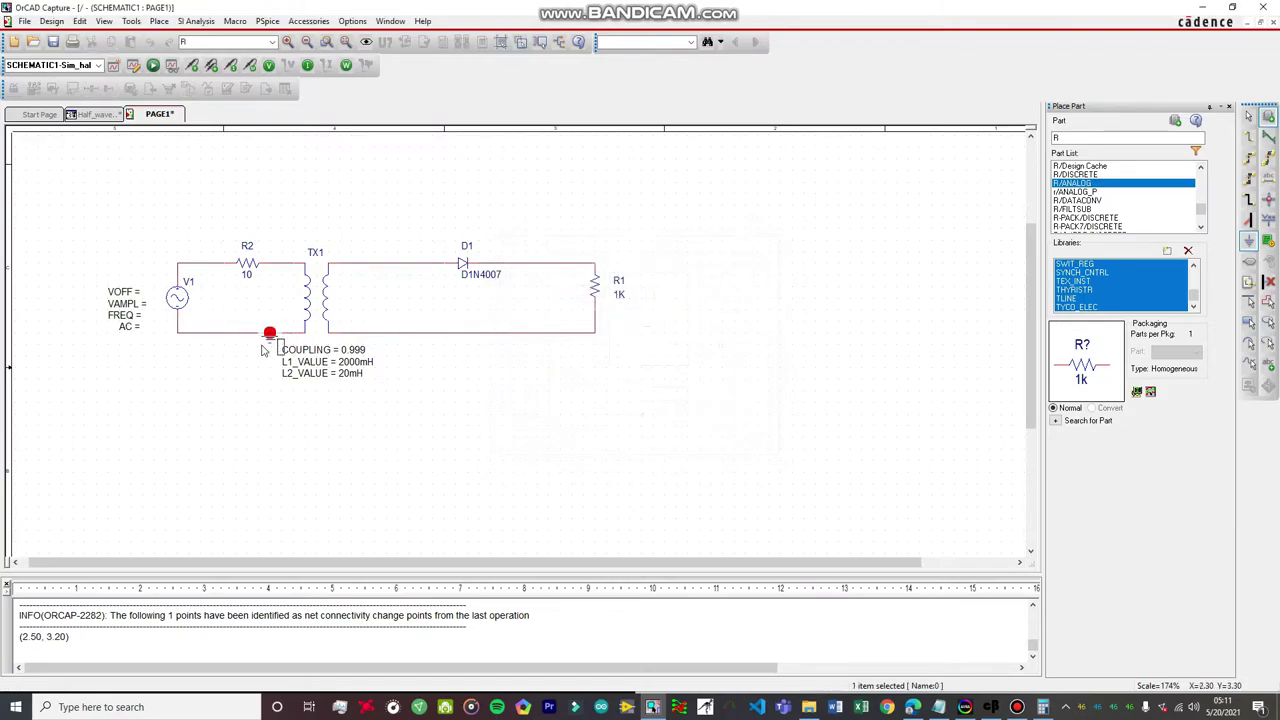
{"action": "left_click", "coordinate": [183, 358]}
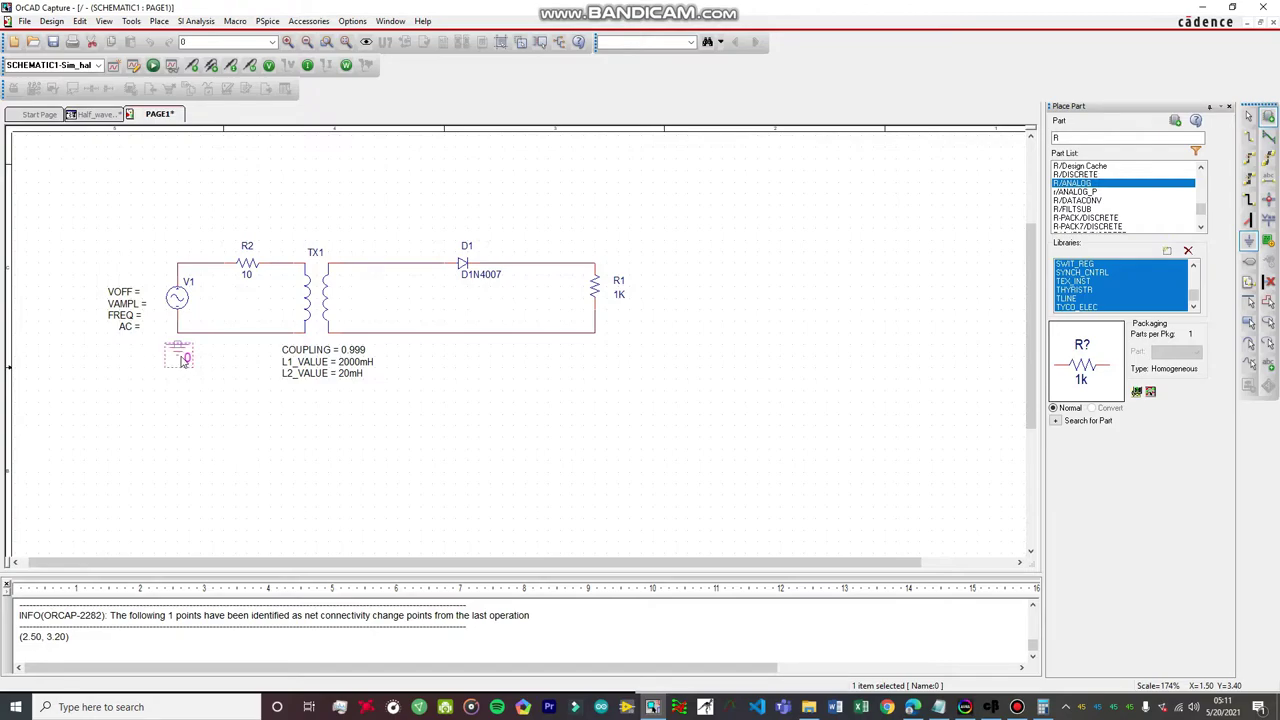
{"action": "left_click", "coordinate": [600, 356]}
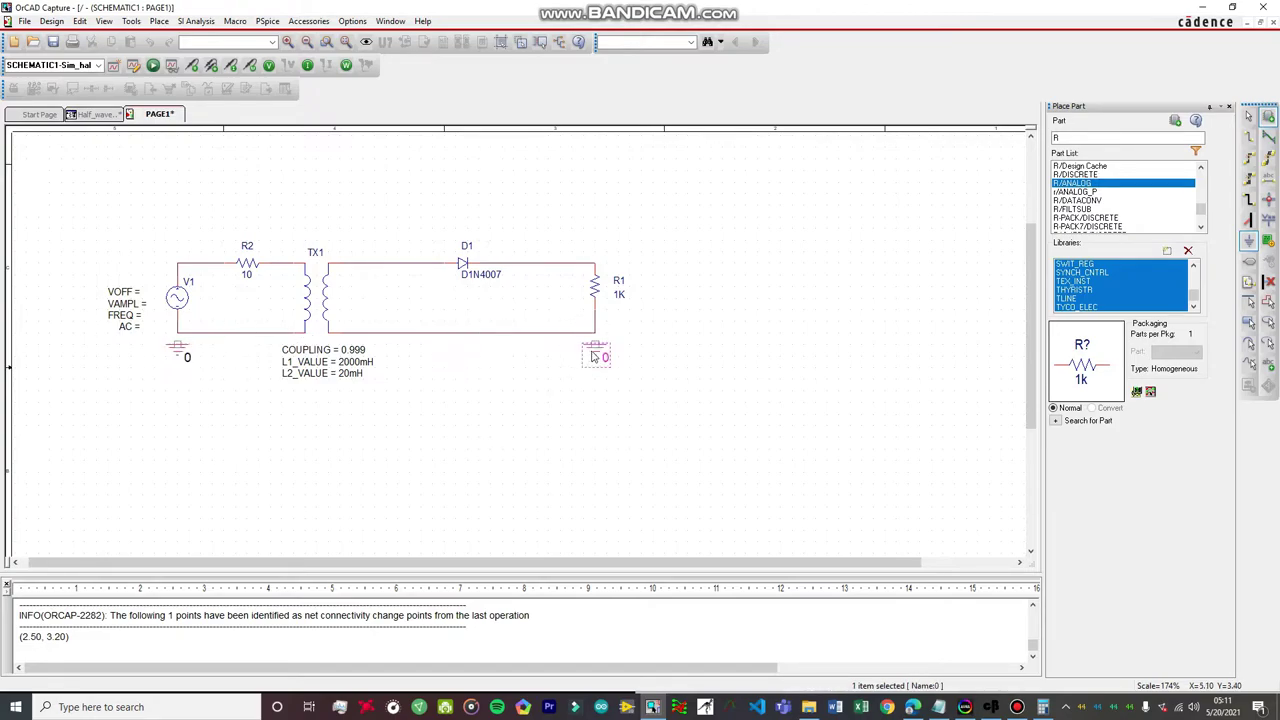
{"action": "key", "text": "Escape"}
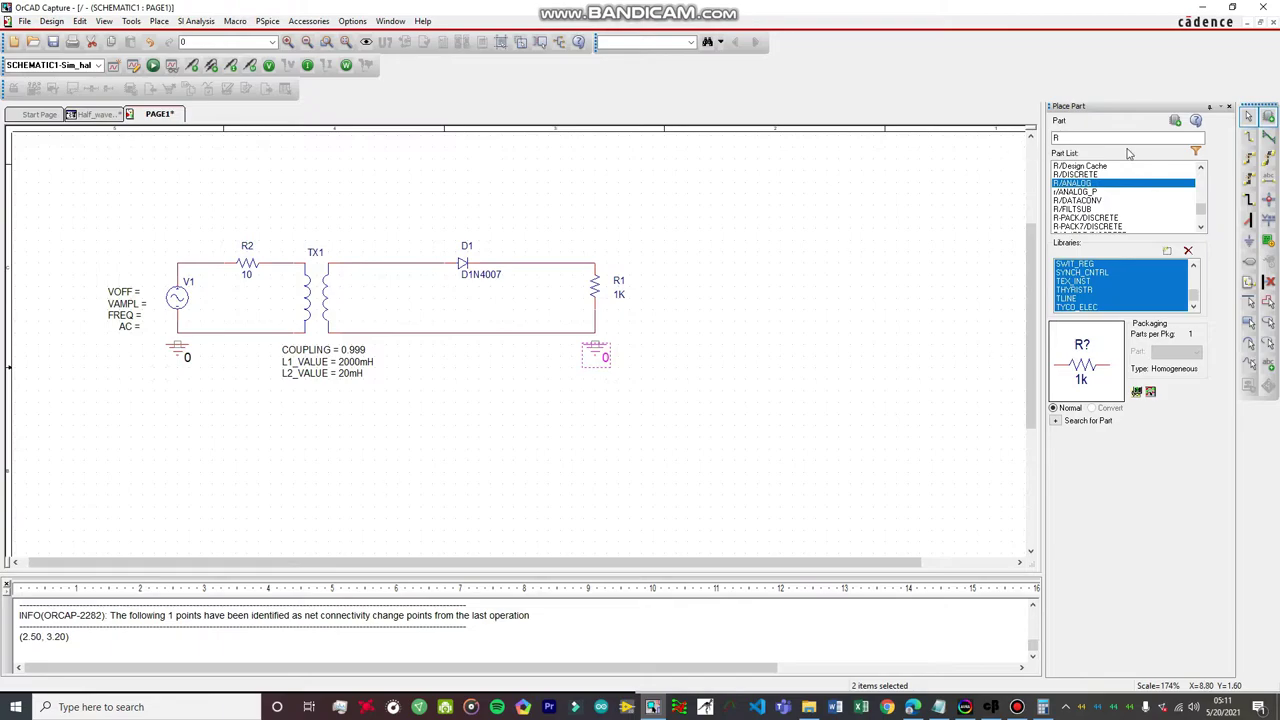
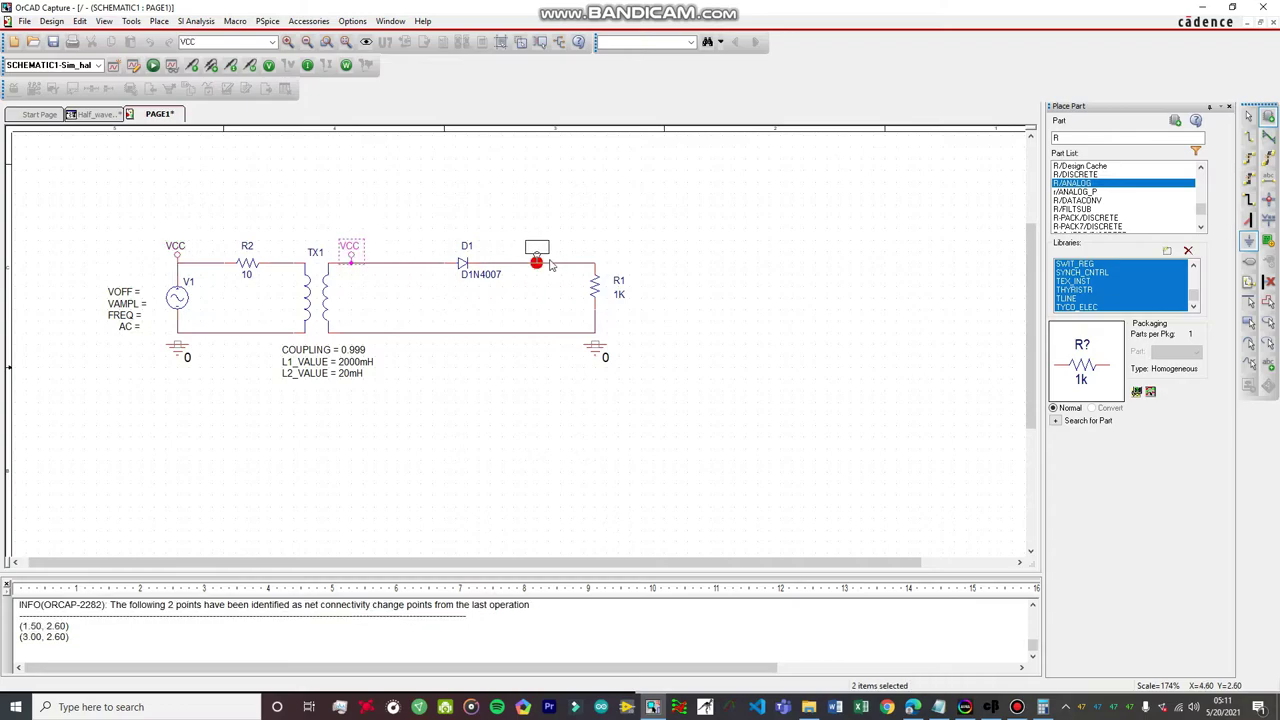
Place VCC power symbols on the source's upper node, the transformer's secondary output and the upper end of R1
{"action": "left_click", "coordinate": [595, 262]}
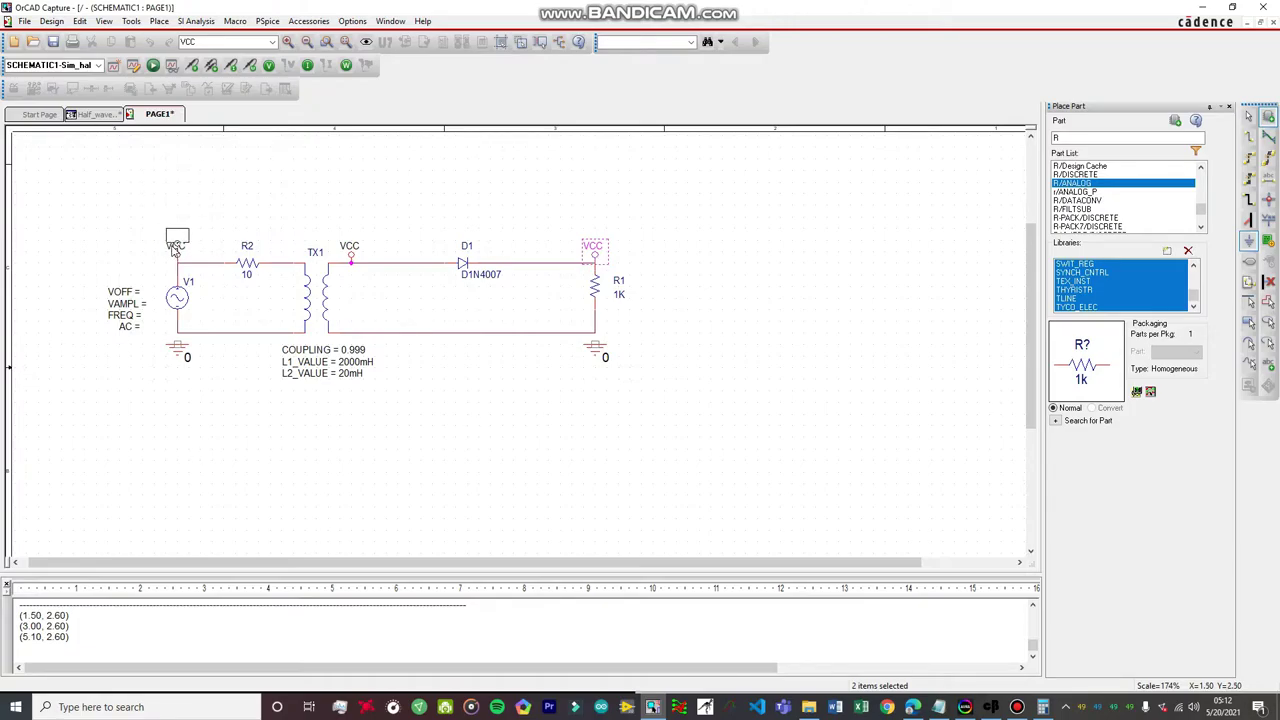
{"action": "key", "text": "Escape"}
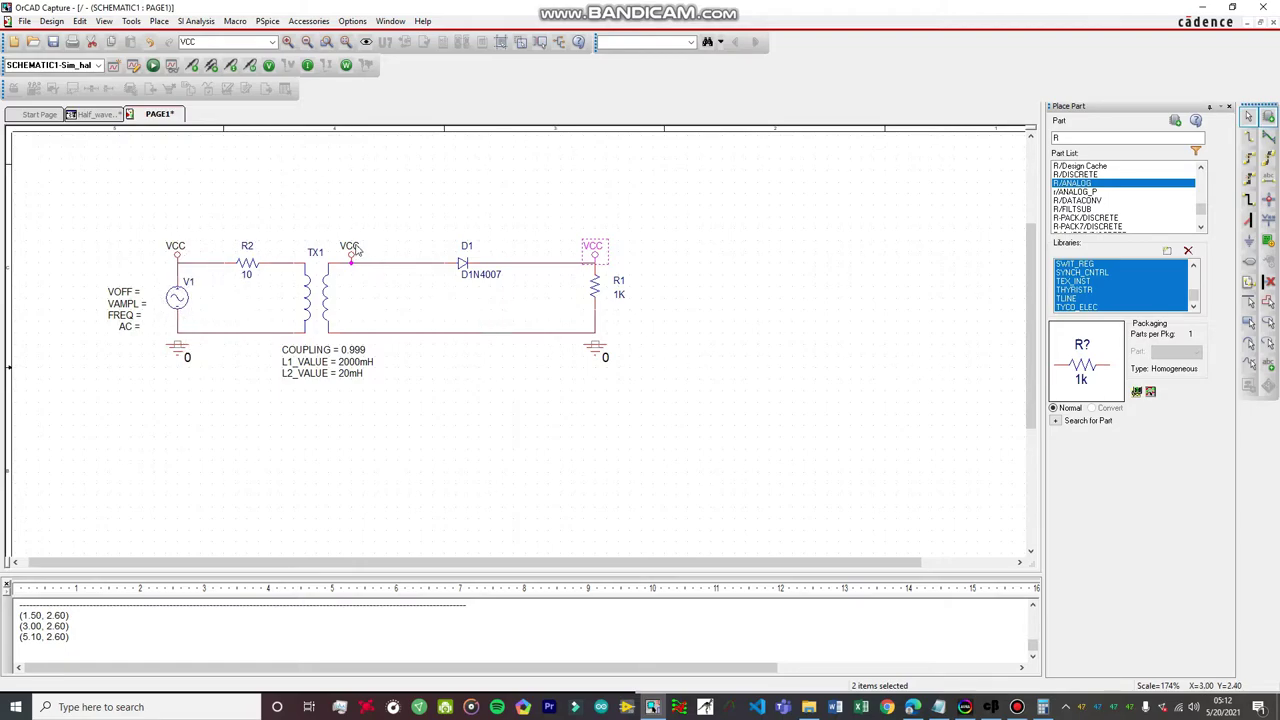
Rename the VCC symbol at the sine source as Vmain and the one at the transformer secondary as Vin
{"action": "double_click", "coordinate": [176, 245]}
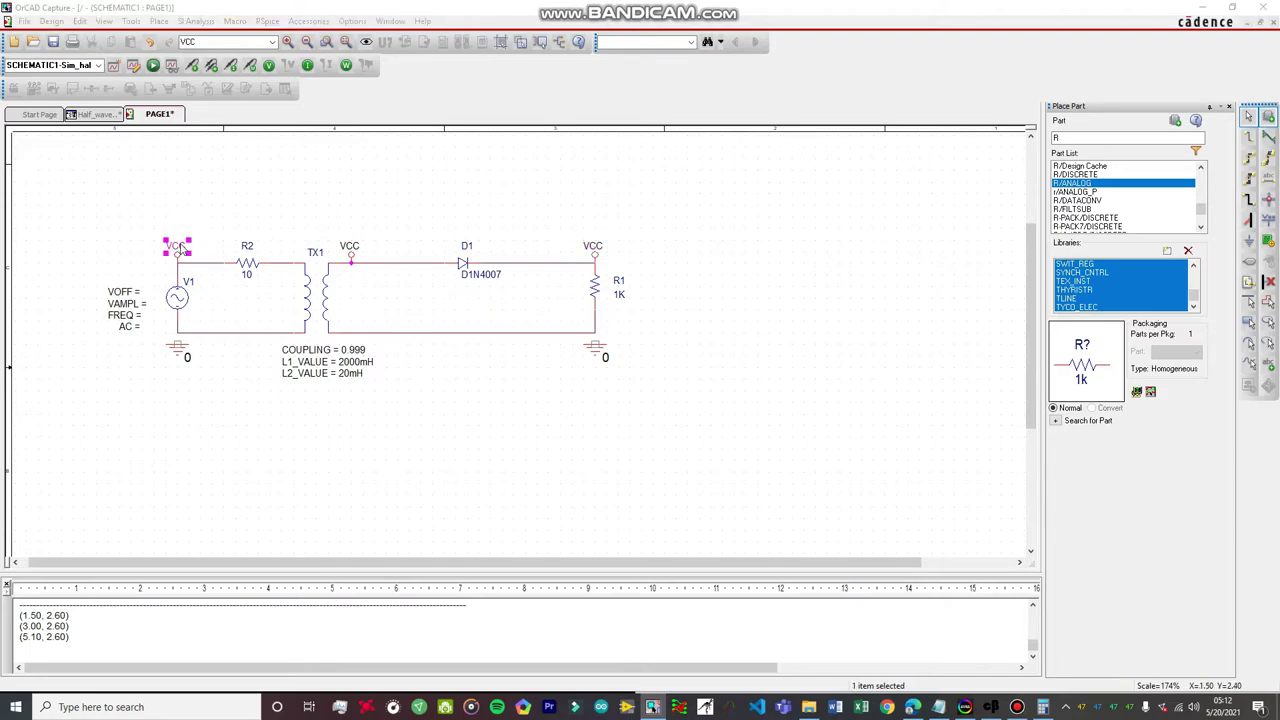
{"action": "left_click", "coordinate": [579, 307]}
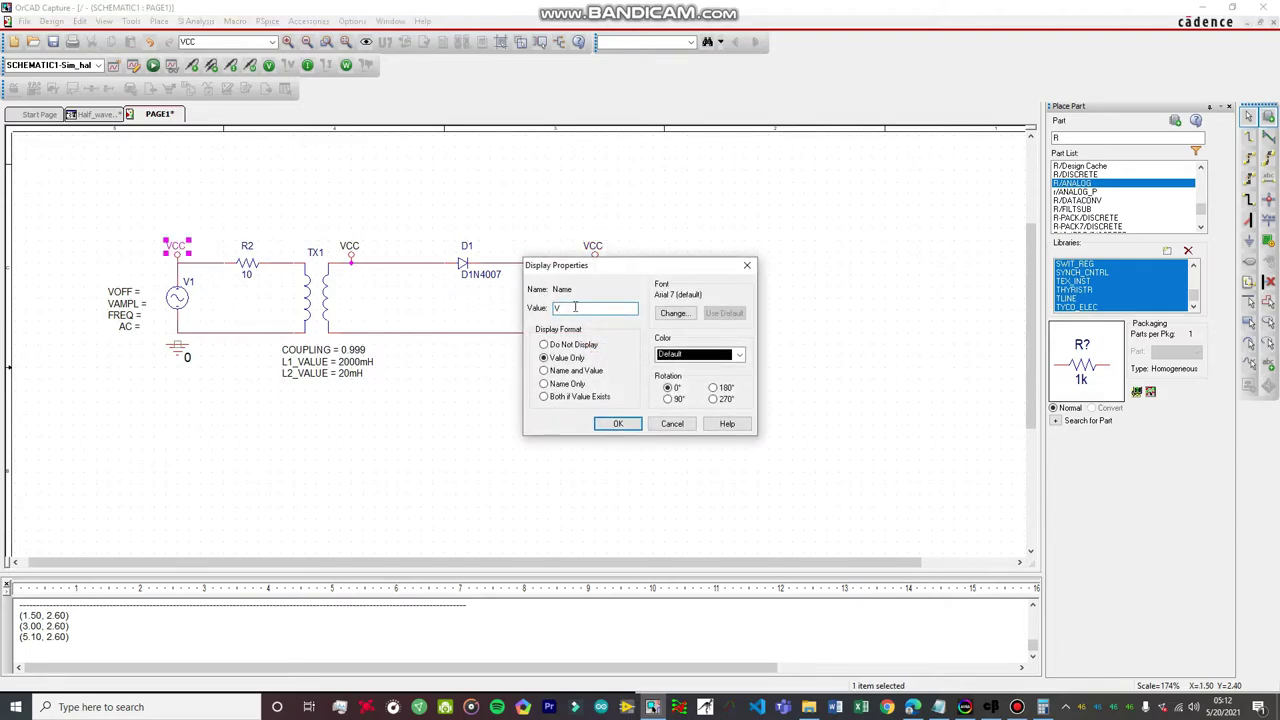
{"action": "left_click", "coordinate": [617, 424]}
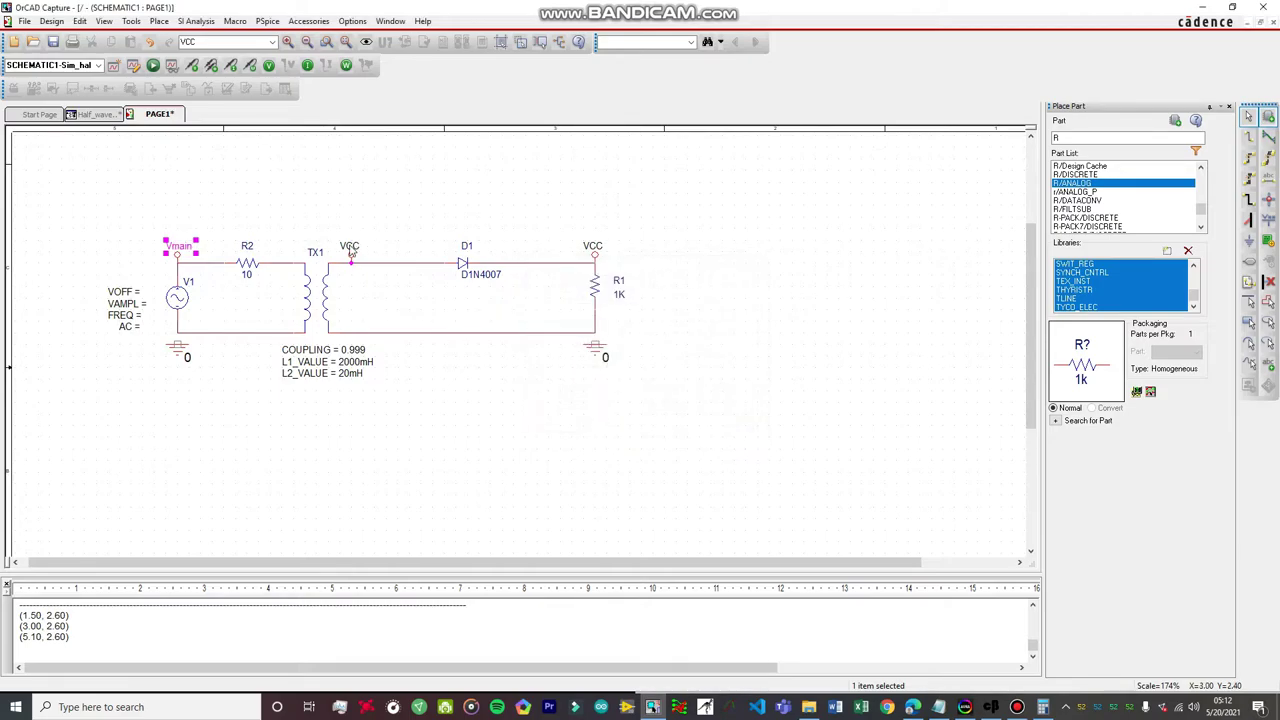
{"action": "double_click", "coordinate": [350, 245]}
{"action": "left_click", "coordinate": [614, 308]}
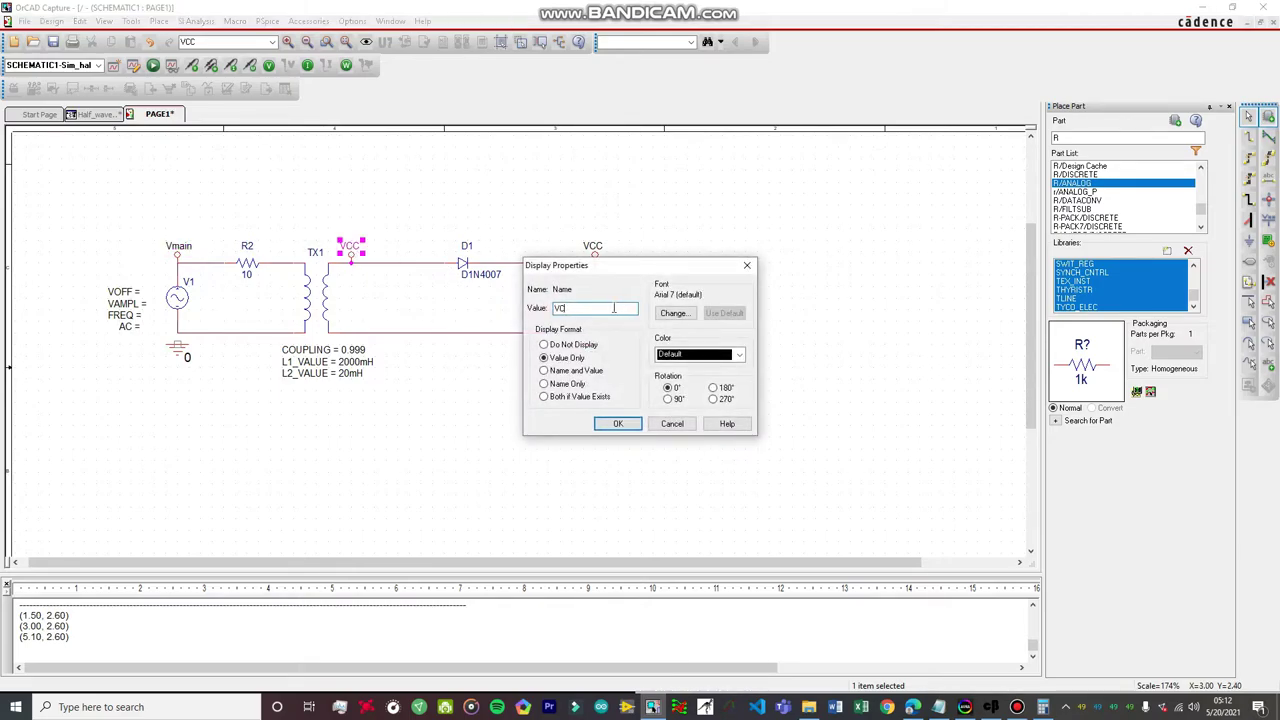
{"action": "type", "text": "in"}
{"action": "left_click", "coordinate": [617, 424]}
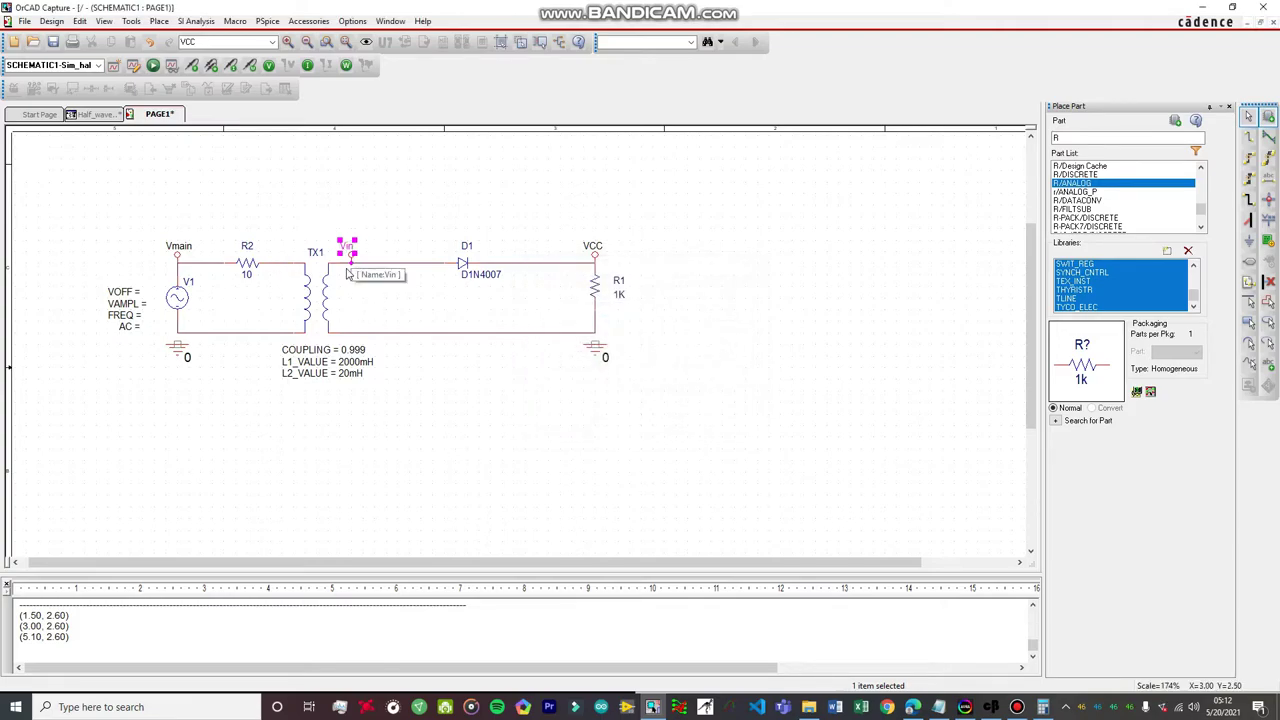
{"action": "left_click", "coordinate": [414, 210]}
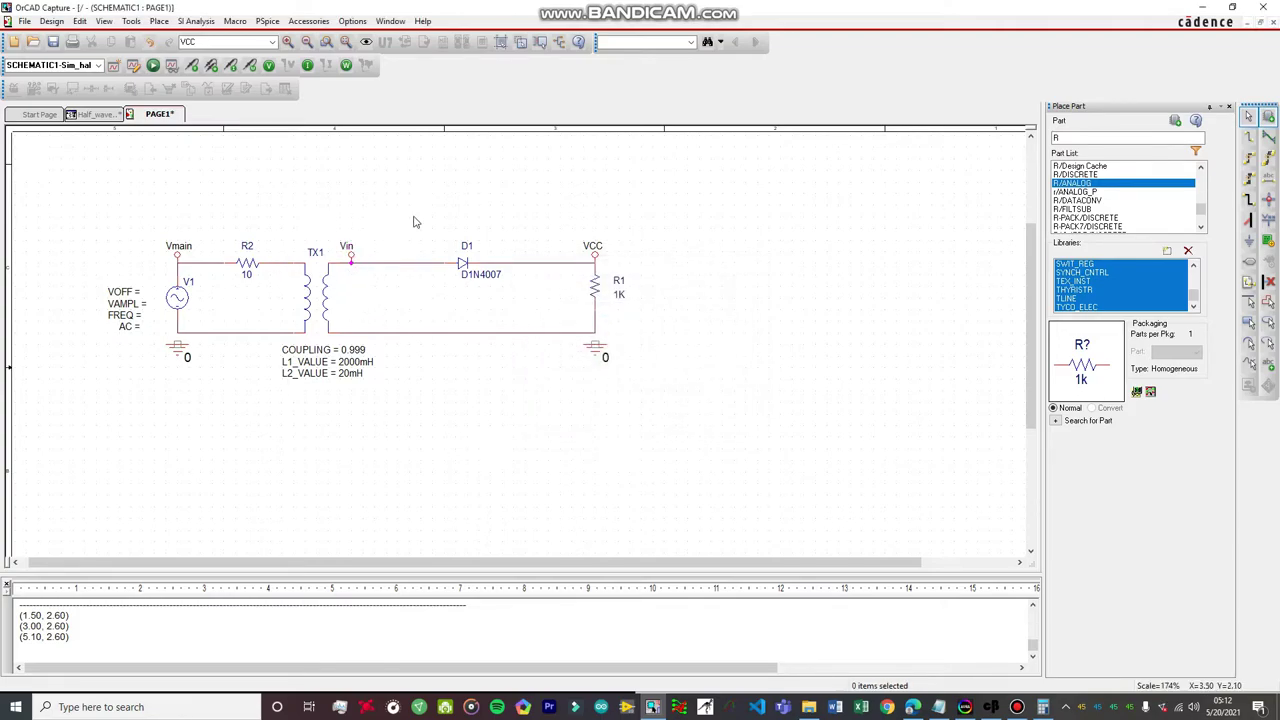
Rename the VCC symbol at the upper end of R1 as Vout
{"action": "double_click", "coordinate": [597, 250]}
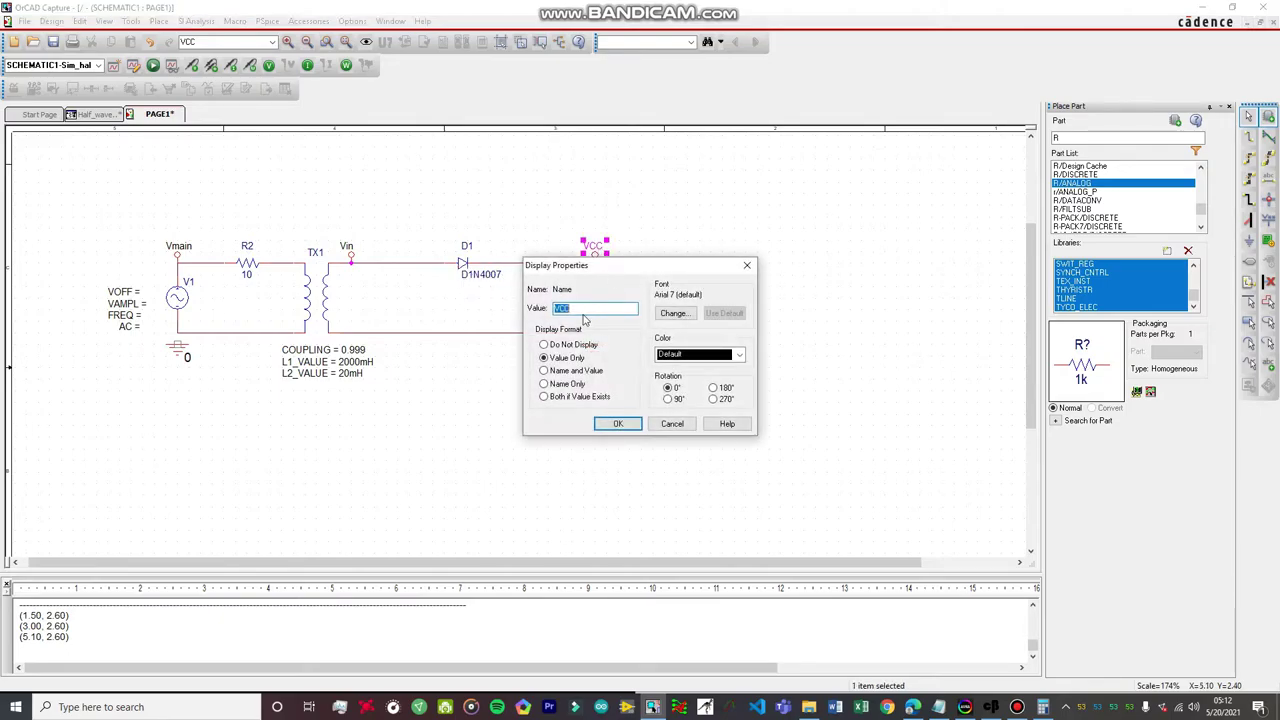
{"action": "key", "text": "BackSpace"}
{"action": "left_click", "coordinate": [618, 423]}
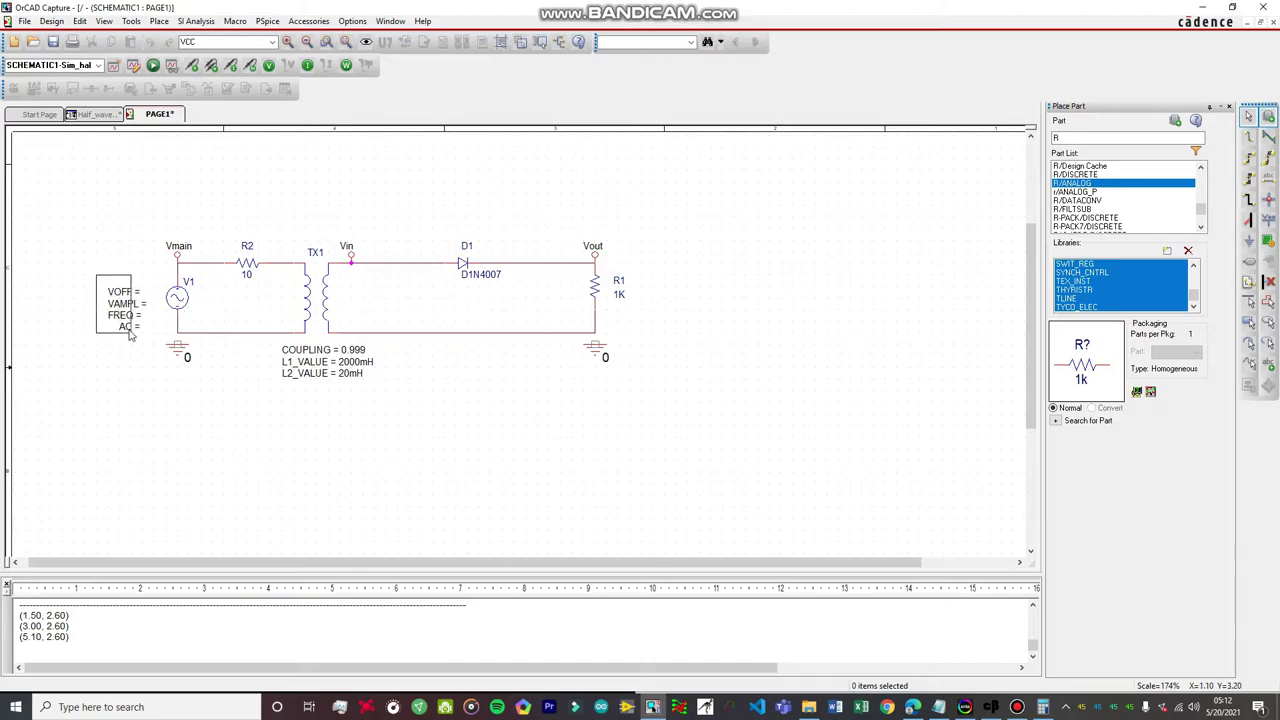
Move the VOFF, VAMPL, FREQ and AC labels of source V1 farther left, clear of the source symbol
{"action": "left_click", "coordinate": [123, 293]}
{"action": "left_click_drag", "start_coordinate": [123, 293], "coordinate": [97, 292]}
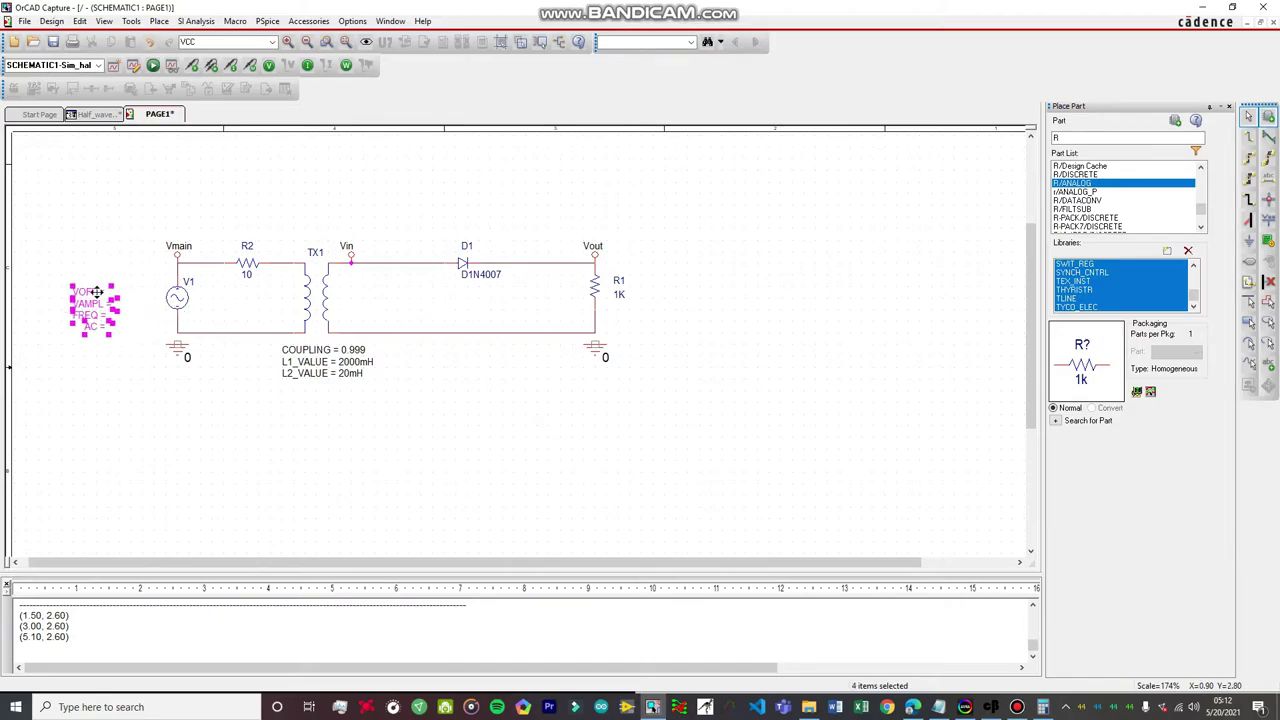
{"action": "left_click", "coordinate": [108, 394]}
Set the parameters of sine source V1 to VOFF 0, VAMPL 170 and FREQ 60
{"action": "double_click", "coordinate": [90, 292]}
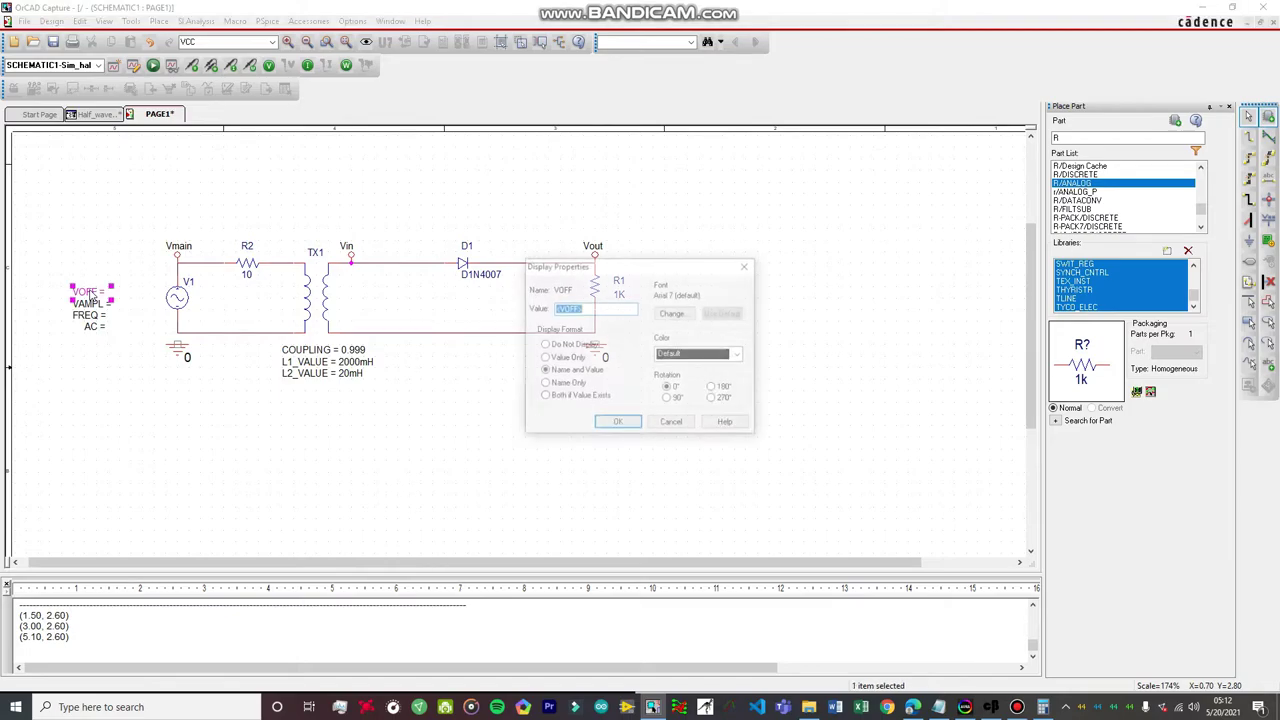
{"action": "type", "text": "0"}
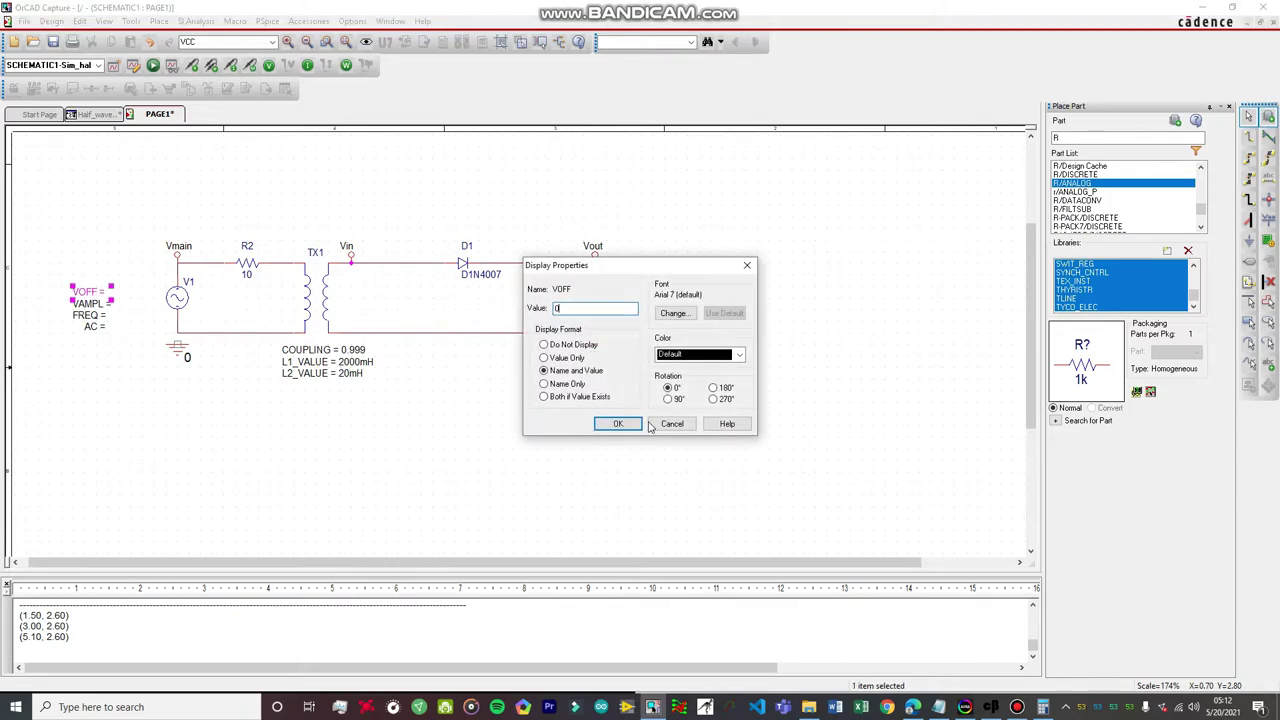
{"action": "left_click", "coordinate": [618, 424]}
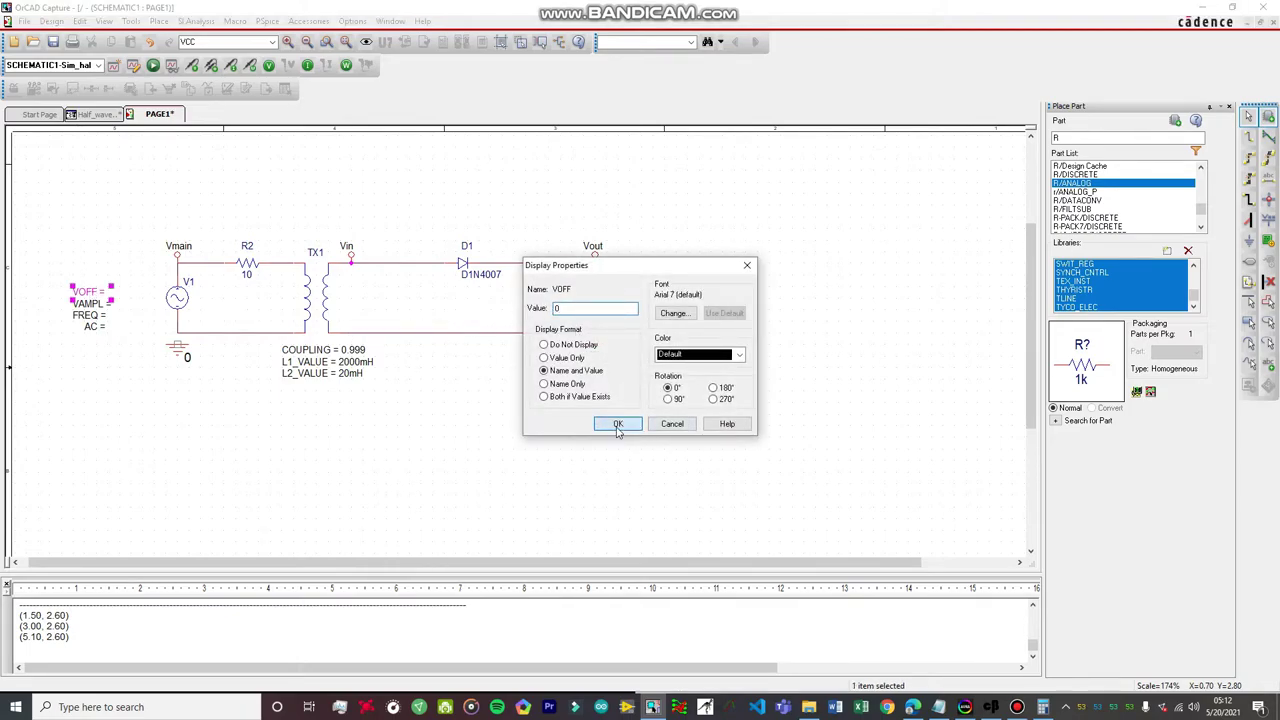
{"action": "double_click", "coordinate": [90, 303]}
{"action": "type", "text": "170"}
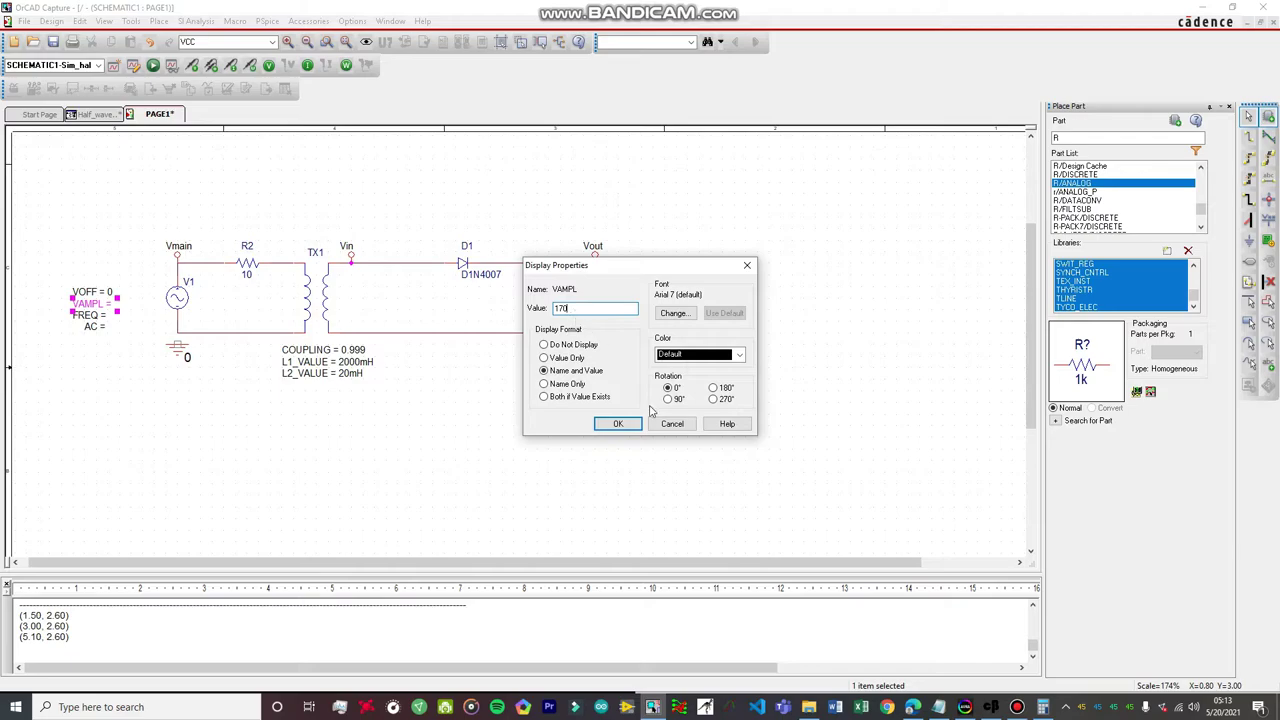
{"action": "left_click", "coordinate": [618, 424]}
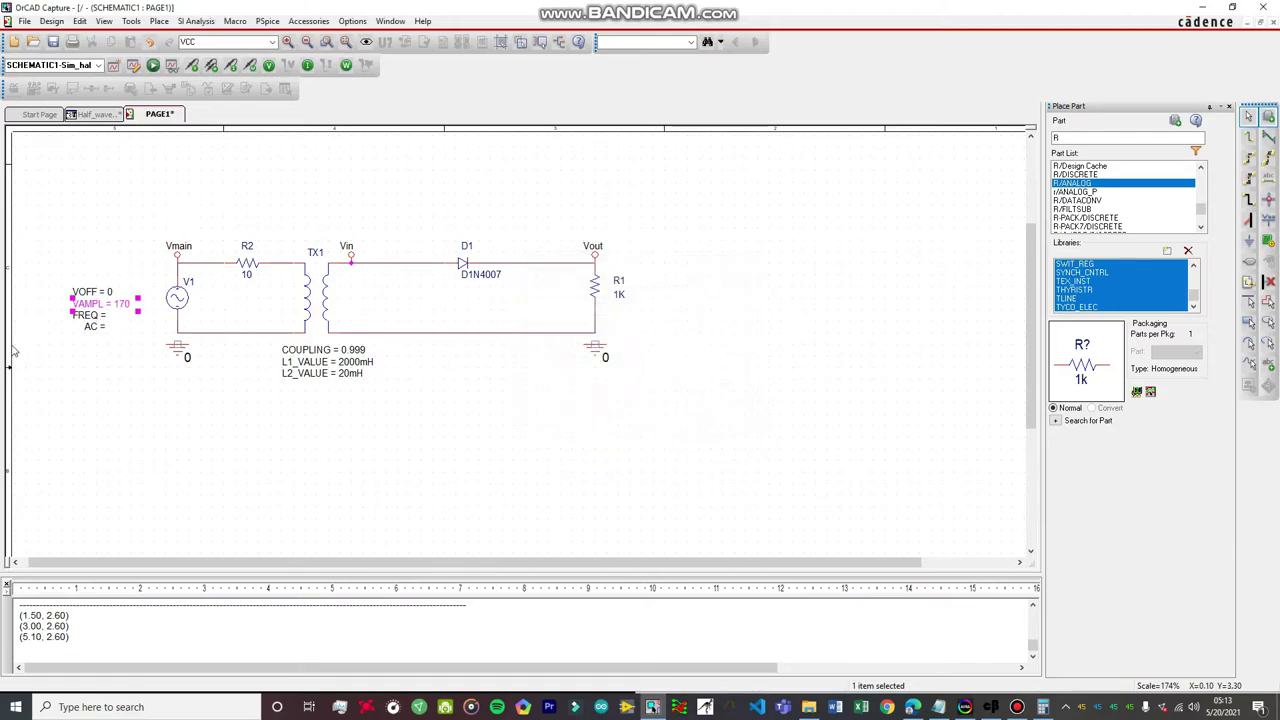
{"action": "double_click", "coordinate": [100, 317]}
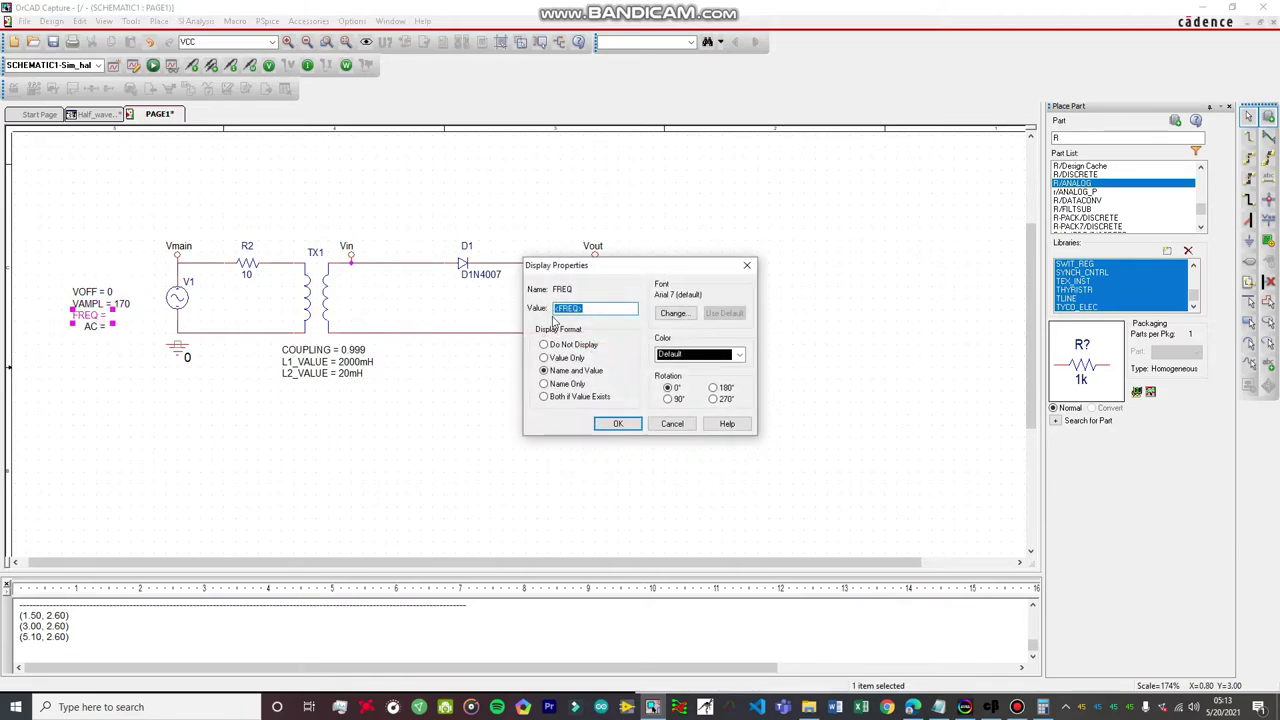
{"action": "type", "text": "60"}
{"action": "left_click", "coordinate": [618, 424]}
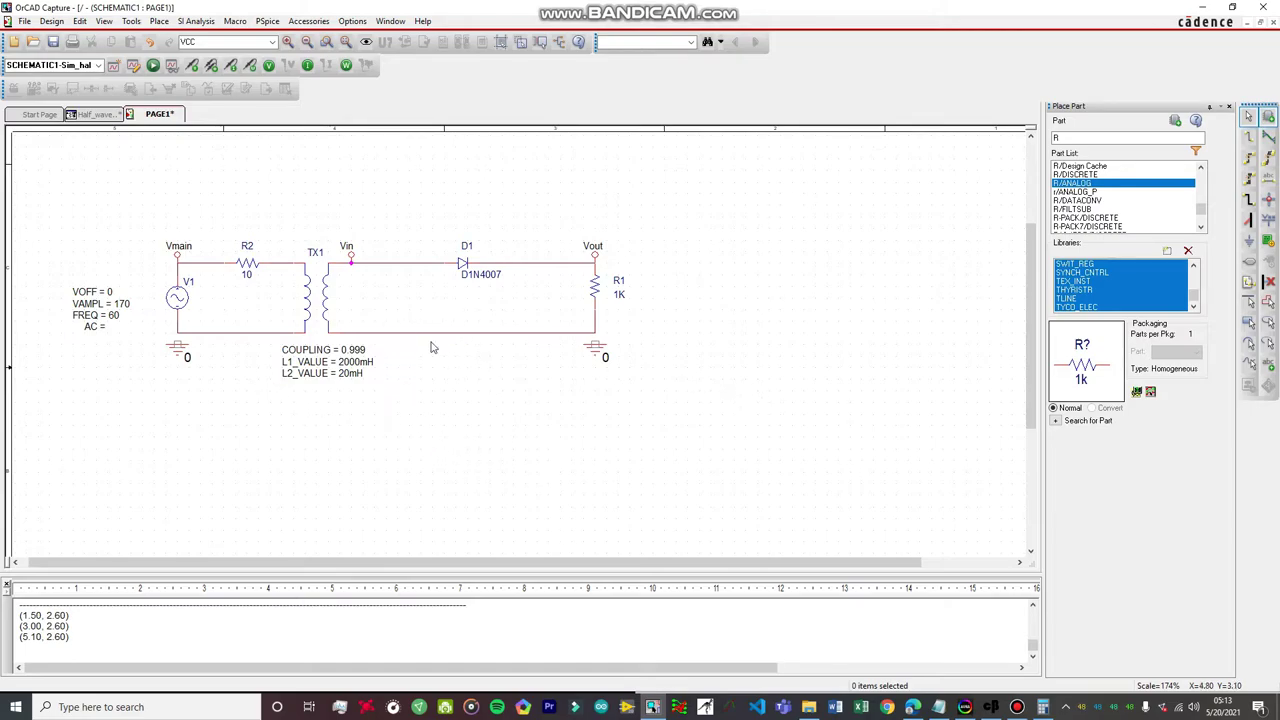
Wire both ground symbols to the lower circuit nodes beneath V1 and R1, and leave wiring mode
{"action": "key", "text": "w"}
{"action": "left_click", "coordinate": [177, 344]}
{"action": "double_click", "coordinate": [177, 332]}
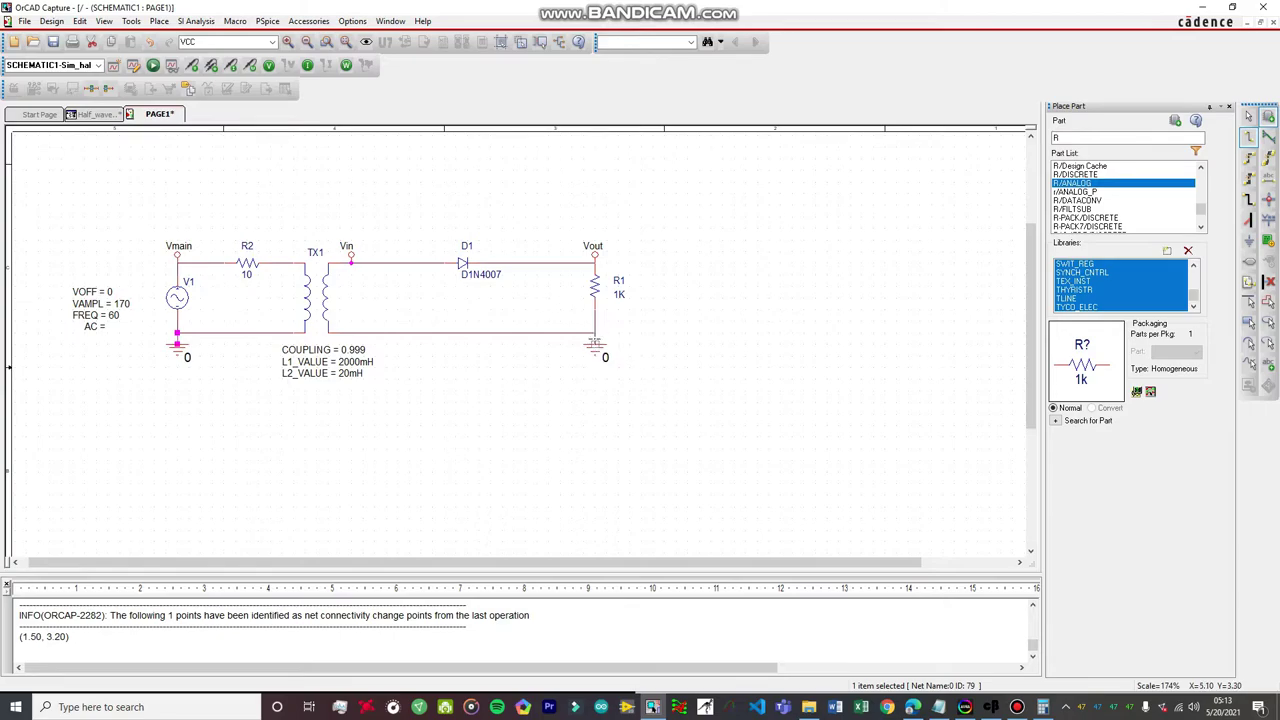
{"action": "left_click", "coordinate": [594, 344]}
{"action": "left_click", "coordinate": [594, 332]}
{"action": "key", "text": "Escape"}
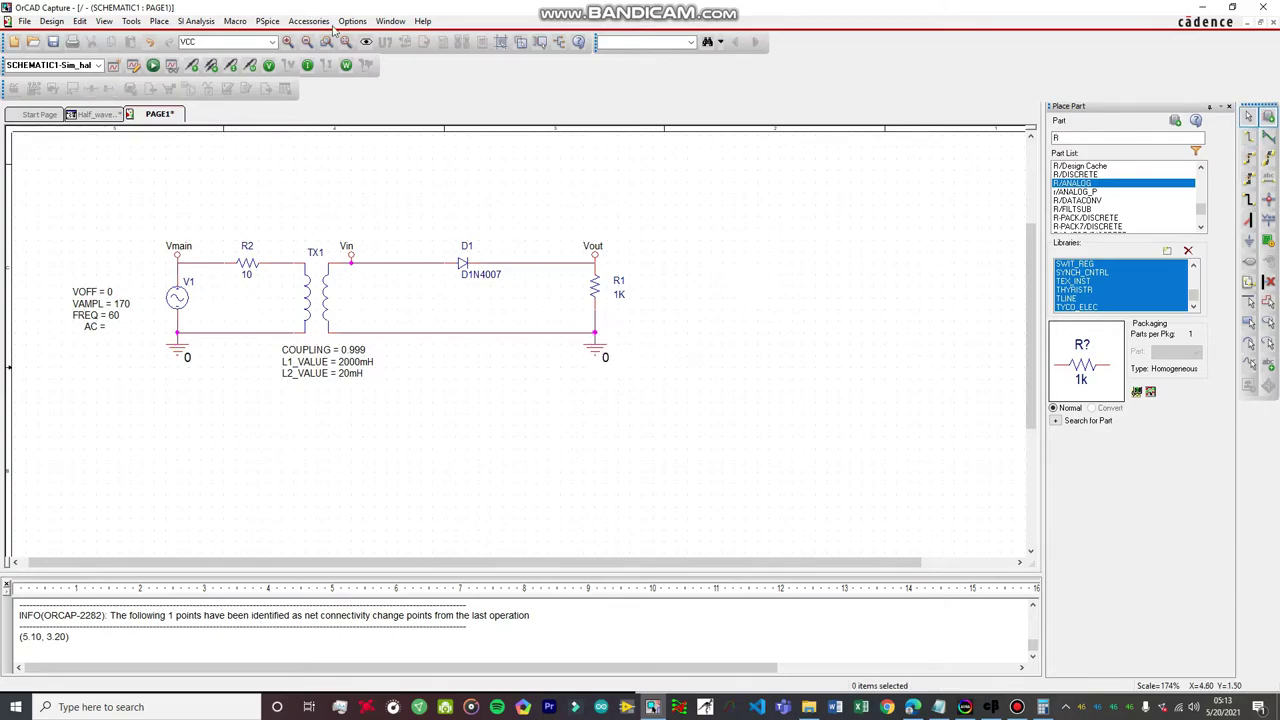
Create a new PSpice simulation profile named Trial_1
{"action": "left_click", "coordinate": [268, 22]}
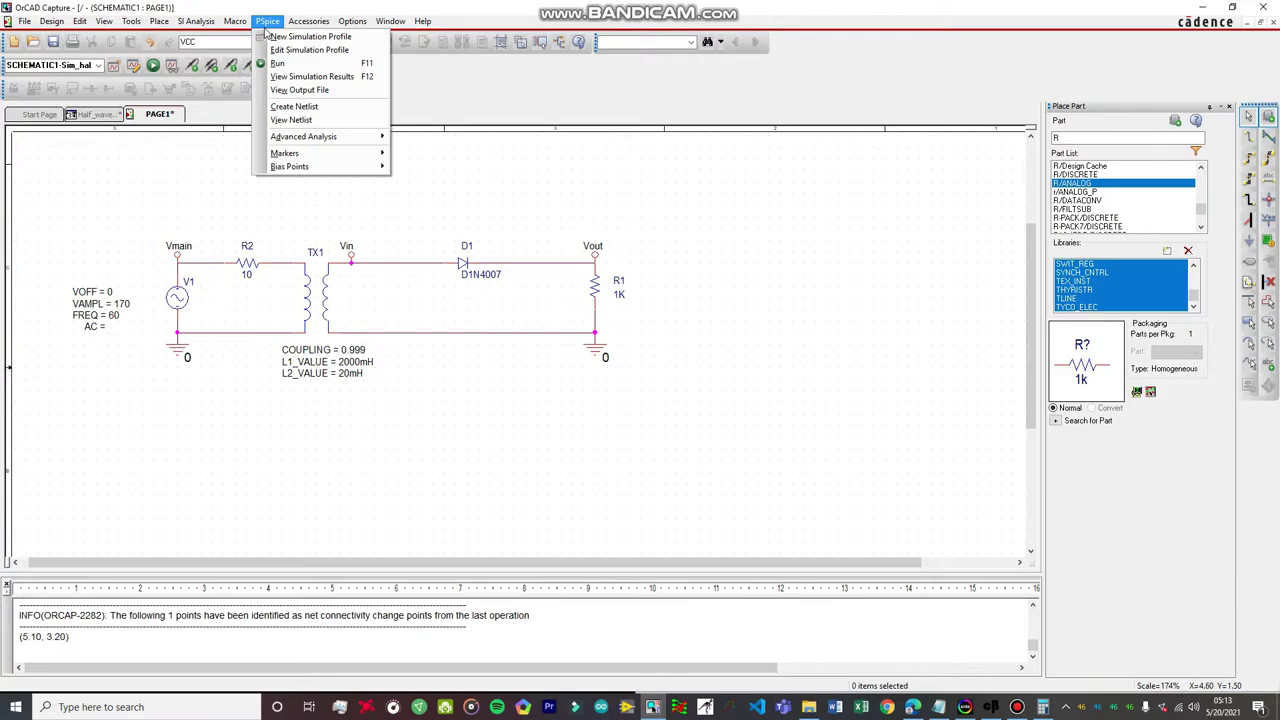
{"action": "left_click", "coordinate": [280, 36]}
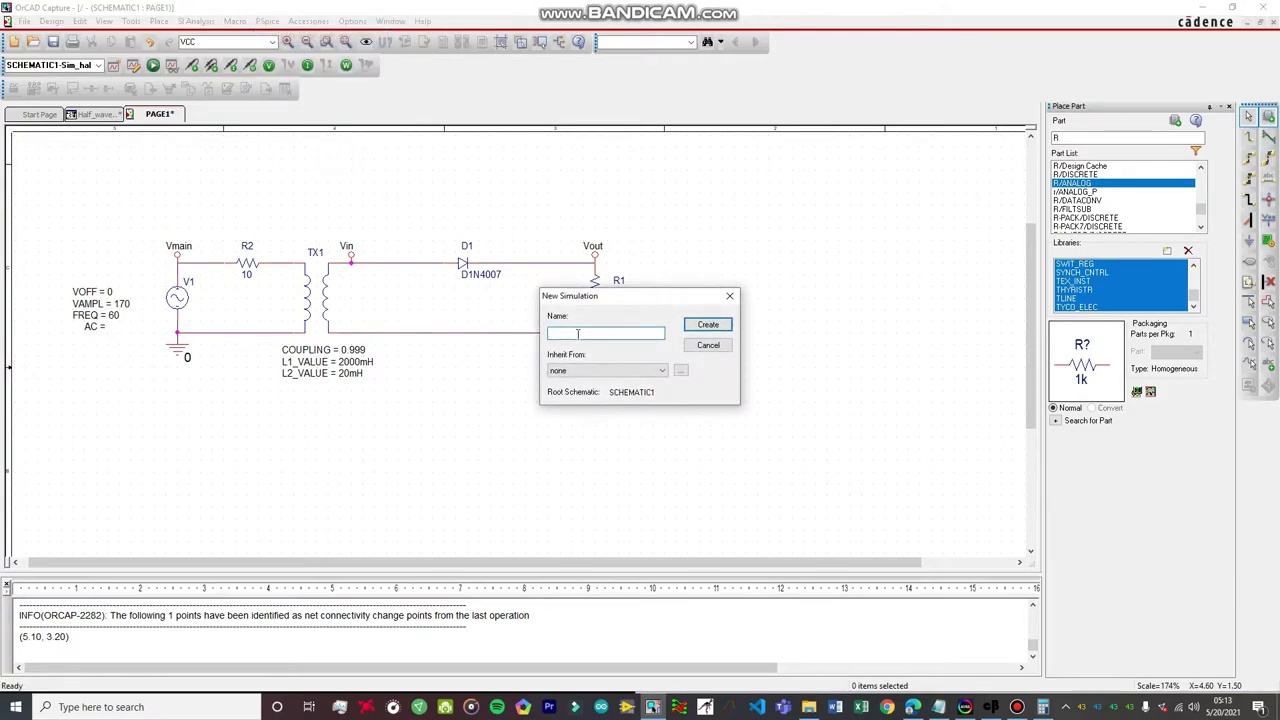
{"action": "type", "text": "Trial_1"}
{"action": "left_click", "coordinate": [722, 323]}
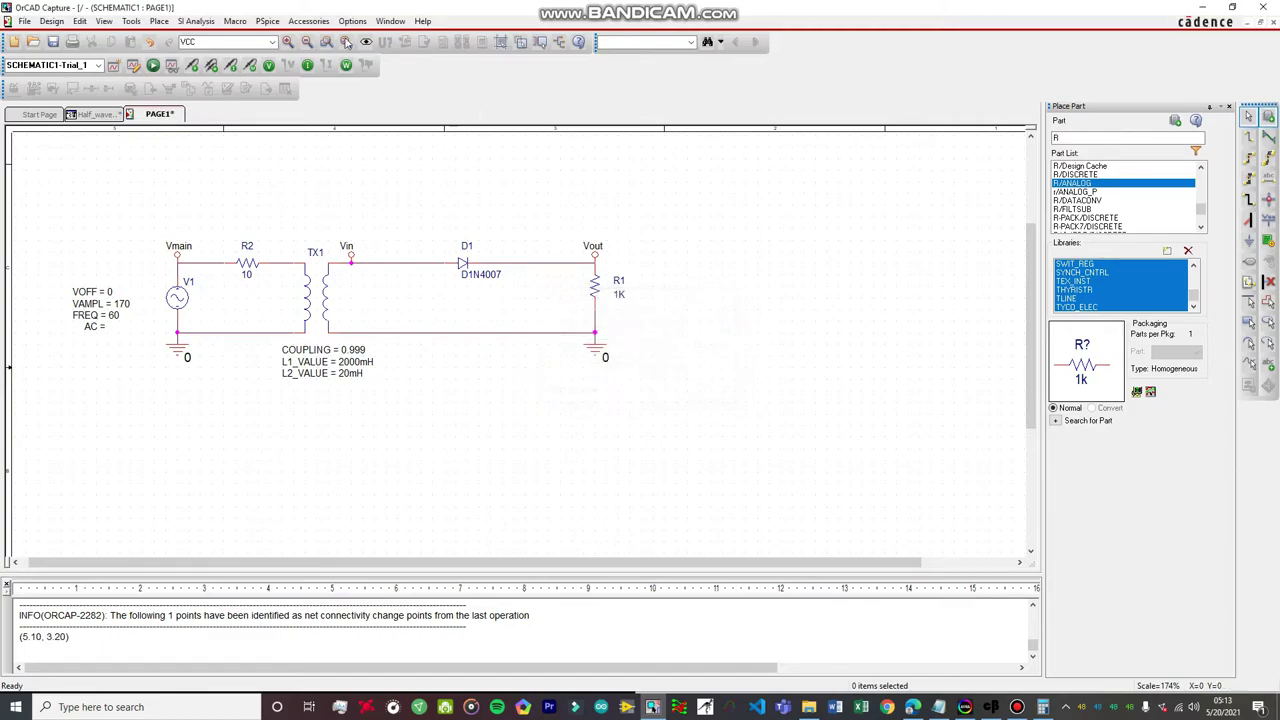
Open the Trial_1 profile for editing and choose Time Domain (Transient) as its analysis type
{"action": "left_click", "coordinate": [269, 22]}
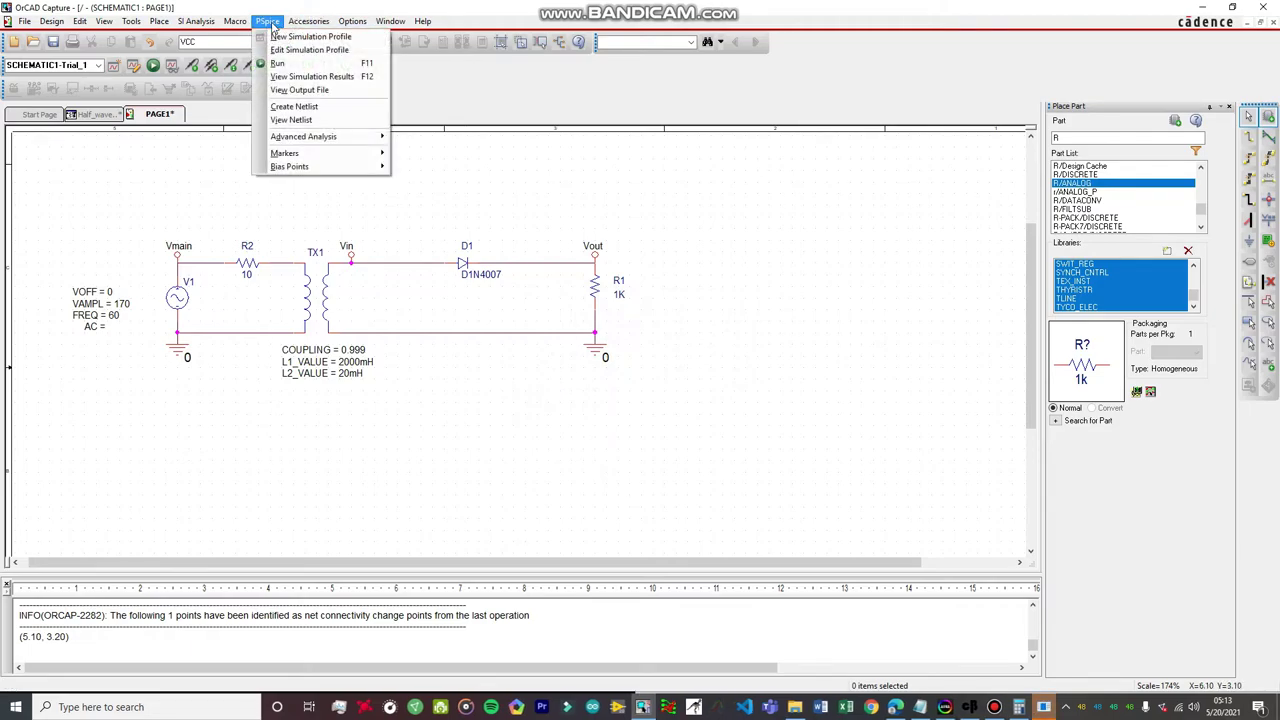
{"action": "left_click", "coordinate": [309, 49]}
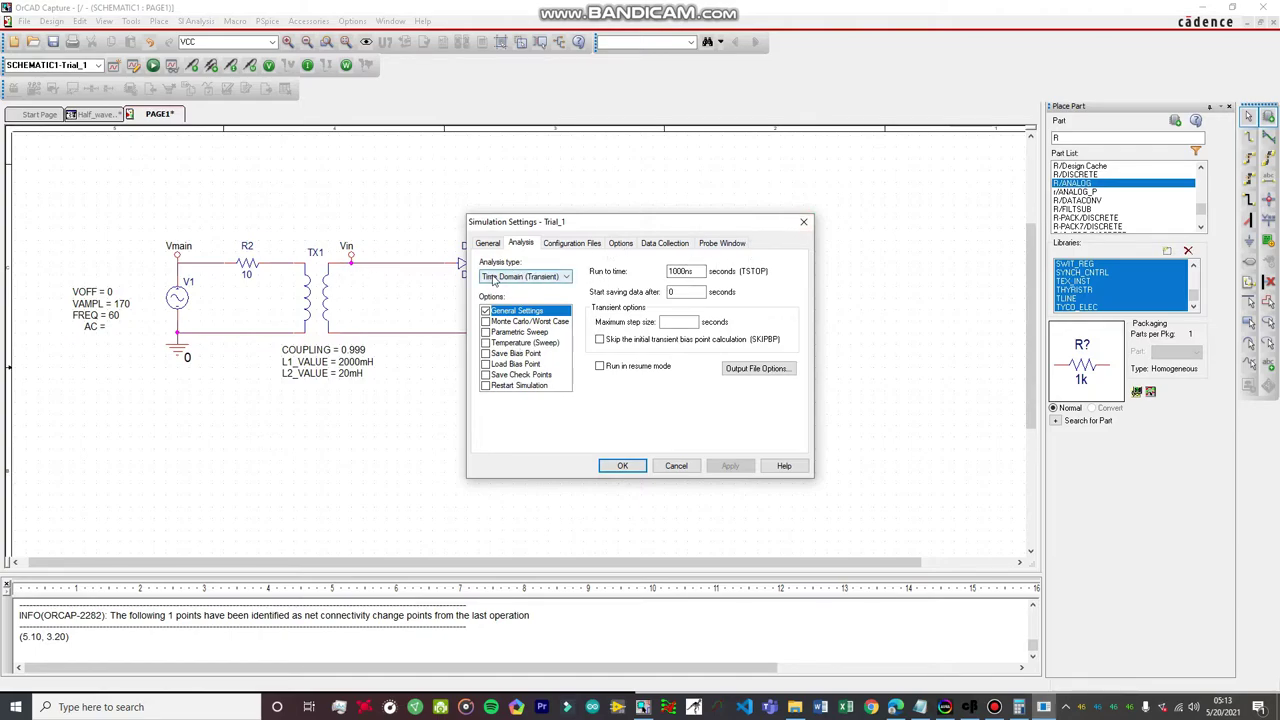
{"action": "left_click", "coordinate": [515, 278]}
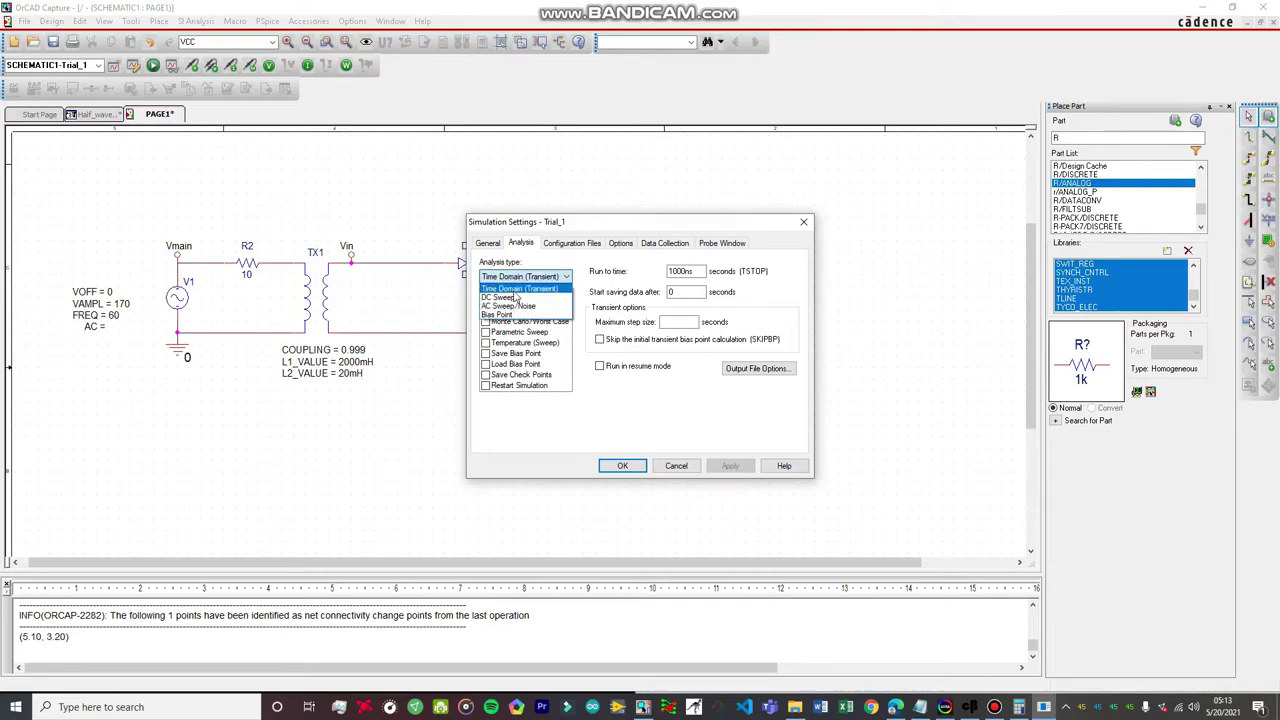
{"action": "left_click", "coordinate": [516, 290]}
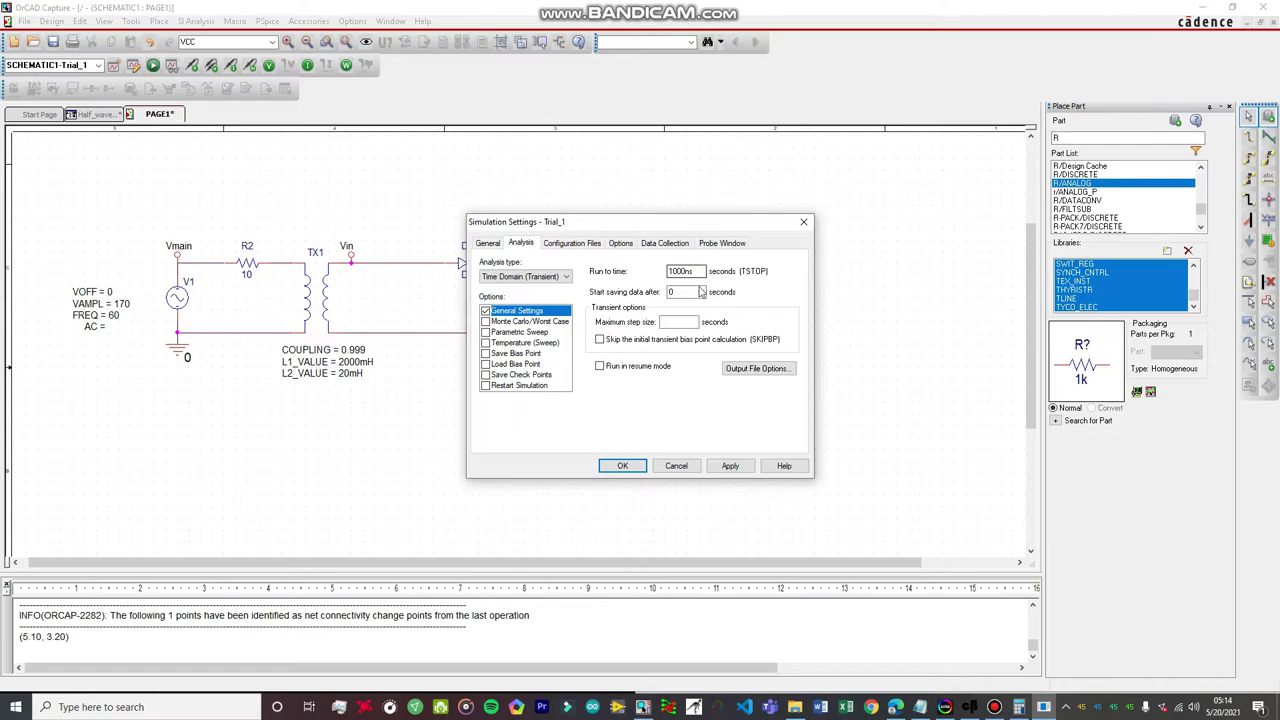
Check the 1 ÷ 60 result in Calculator, and apply a run time of 80 ms and a maximum step size of 0.1 ms
{"action": "left_click", "coordinate": [1018, 707]}
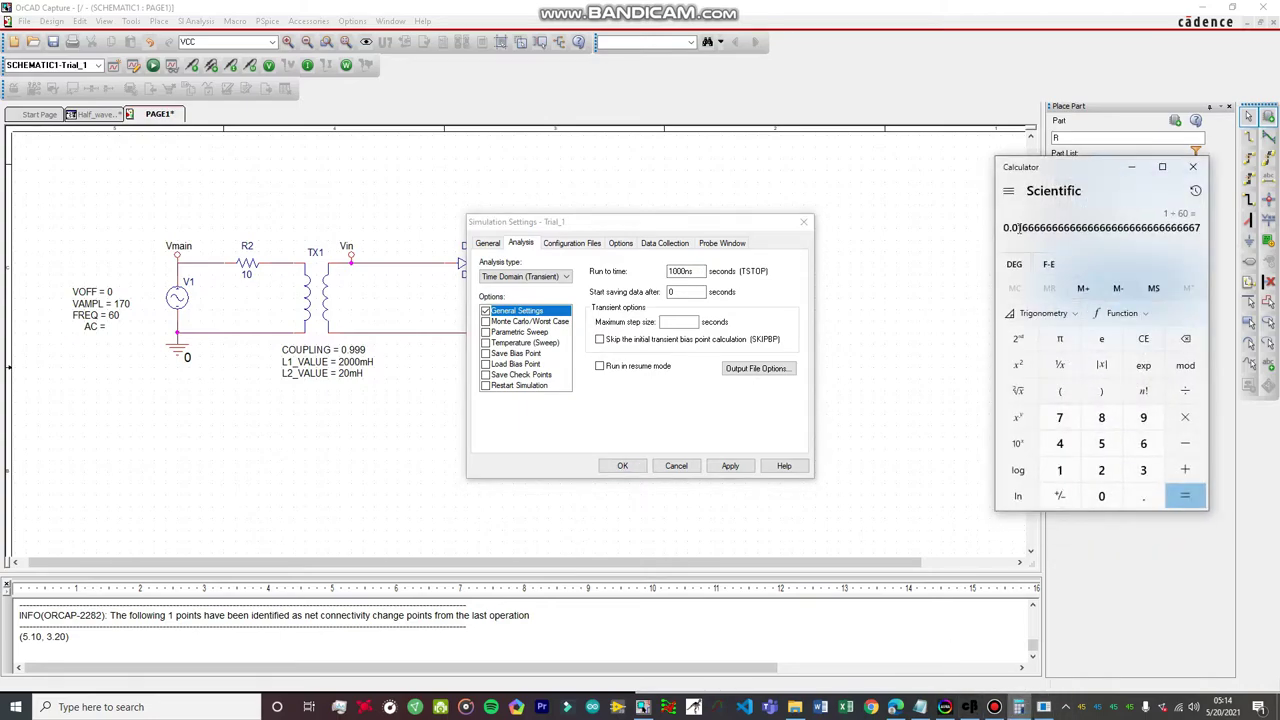
{"action": "left_click", "coordinate": [1131, 167]}
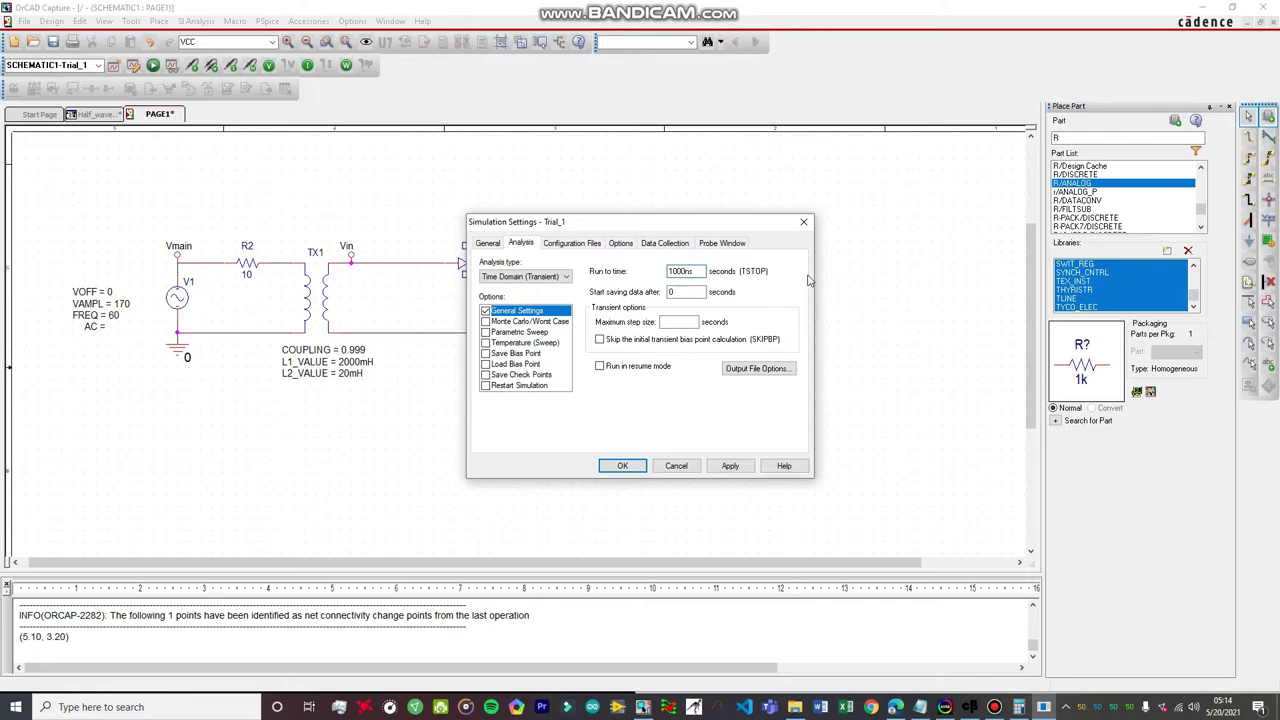
{"action": "key", "text": "BackSpace"}
{"action": "key", "text": "BackSpace"}
{"action": "key", "text": "BackSpace"}
{"action": "key", "text": "BackSpace"}
{"action": "left_click", "coordinate": [680, 322]}
{"action": "type", "text": "0.1ms"}
{"action": "left_click", "coordinate": [735, 467]}
{"action": "left_click", "coordinate": [623, 466]}
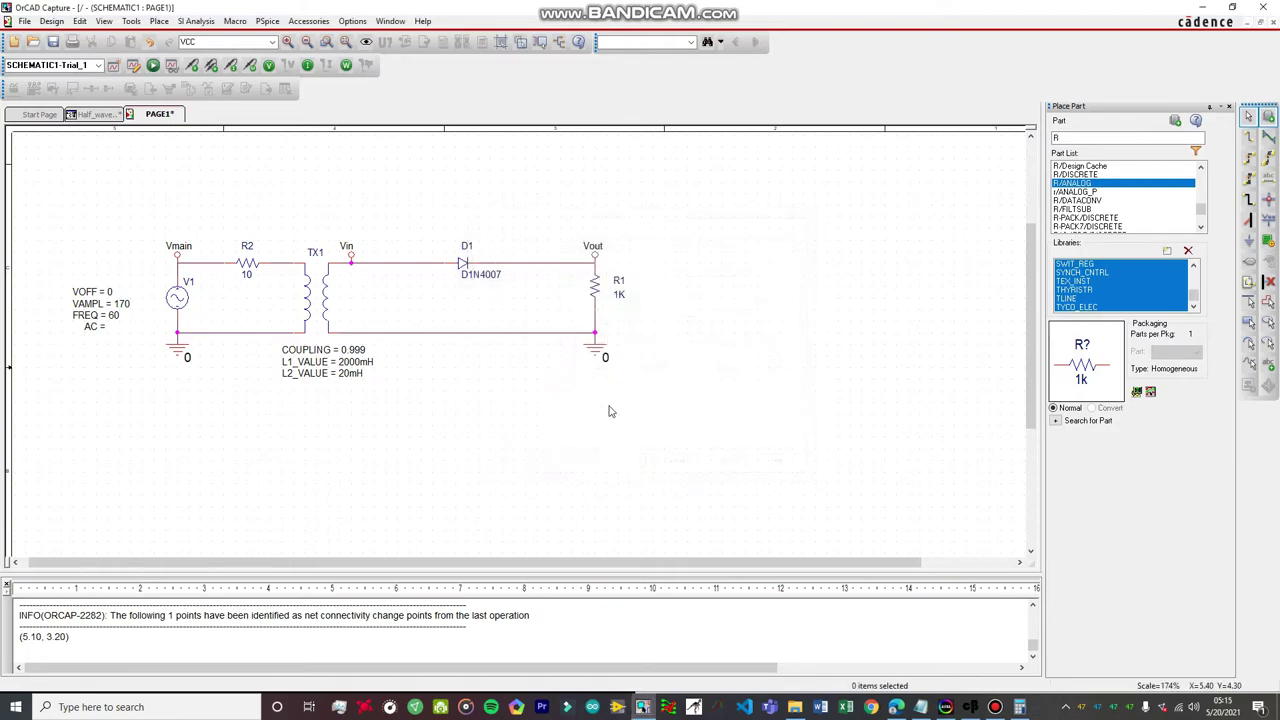
Run the Trial_1 simulation in PSpice
{"action": "left_click", "coordinate": [268, 21]}
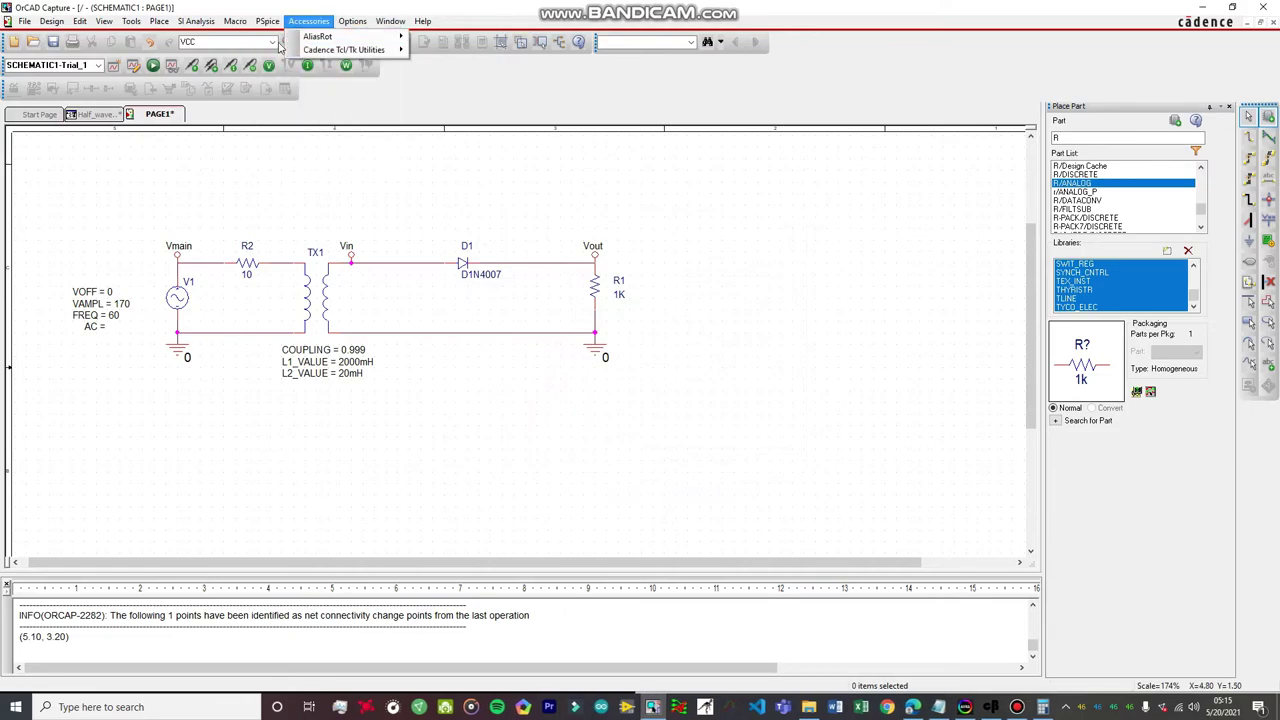
{"action": "left_click", "coordinate": [276, 63]}
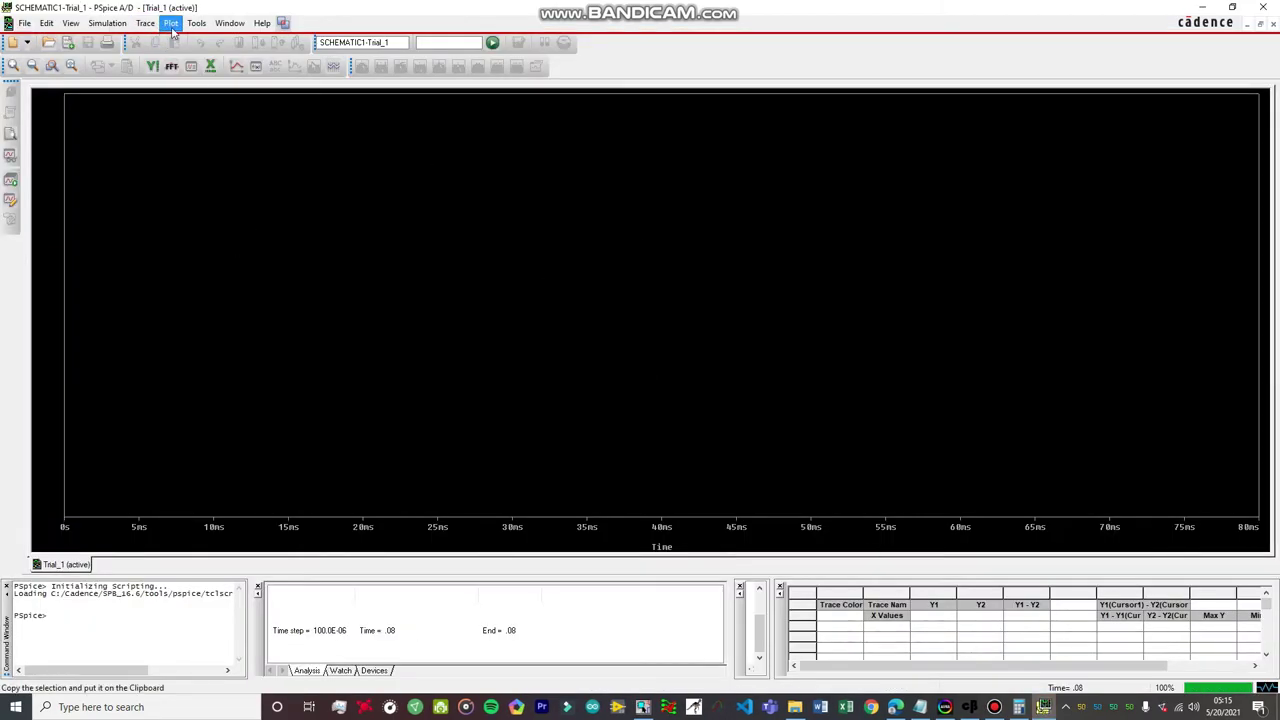
Start adding traces to the plot and exclude alias names, power and currents from the list of output variables
{"action": "left_click", "coordinate": [171, 23]}
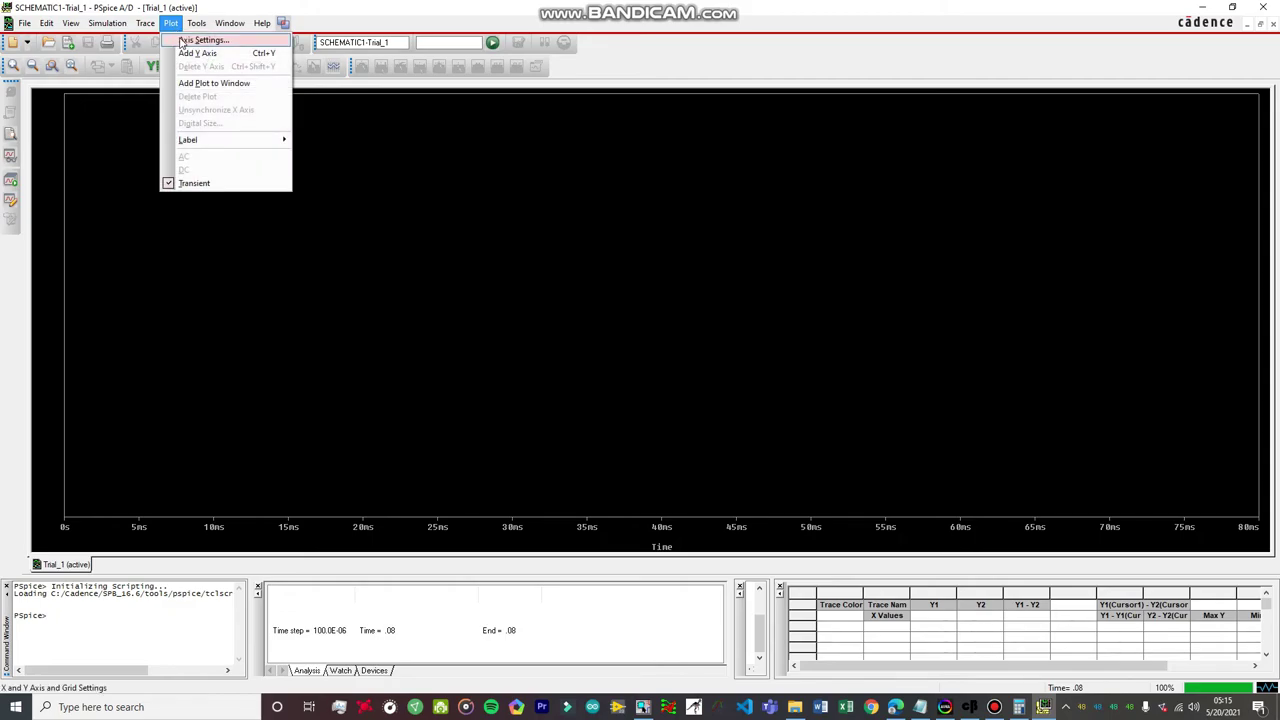
{"action": "mouse_move", "coordinate": [145, 23]}
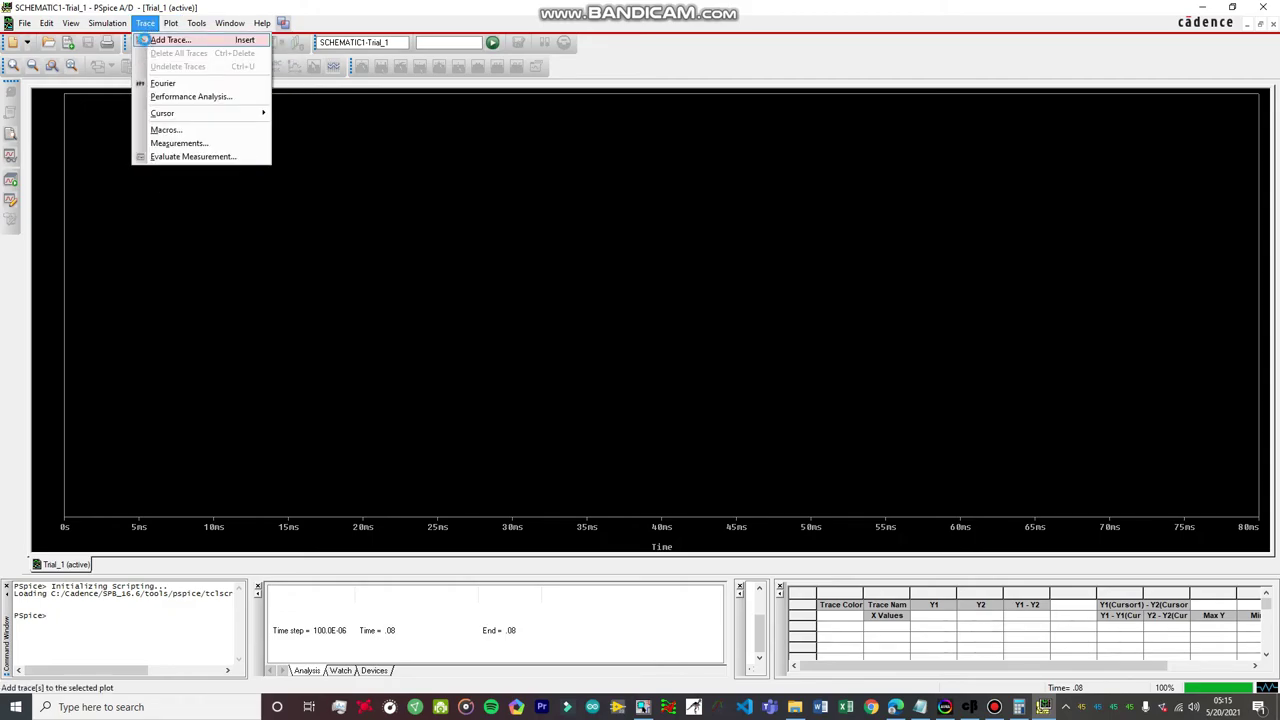
{"action": "left_click", "coordinate": [145, 40]}
{"action": "left_click", "coordinate": [631, 359]}
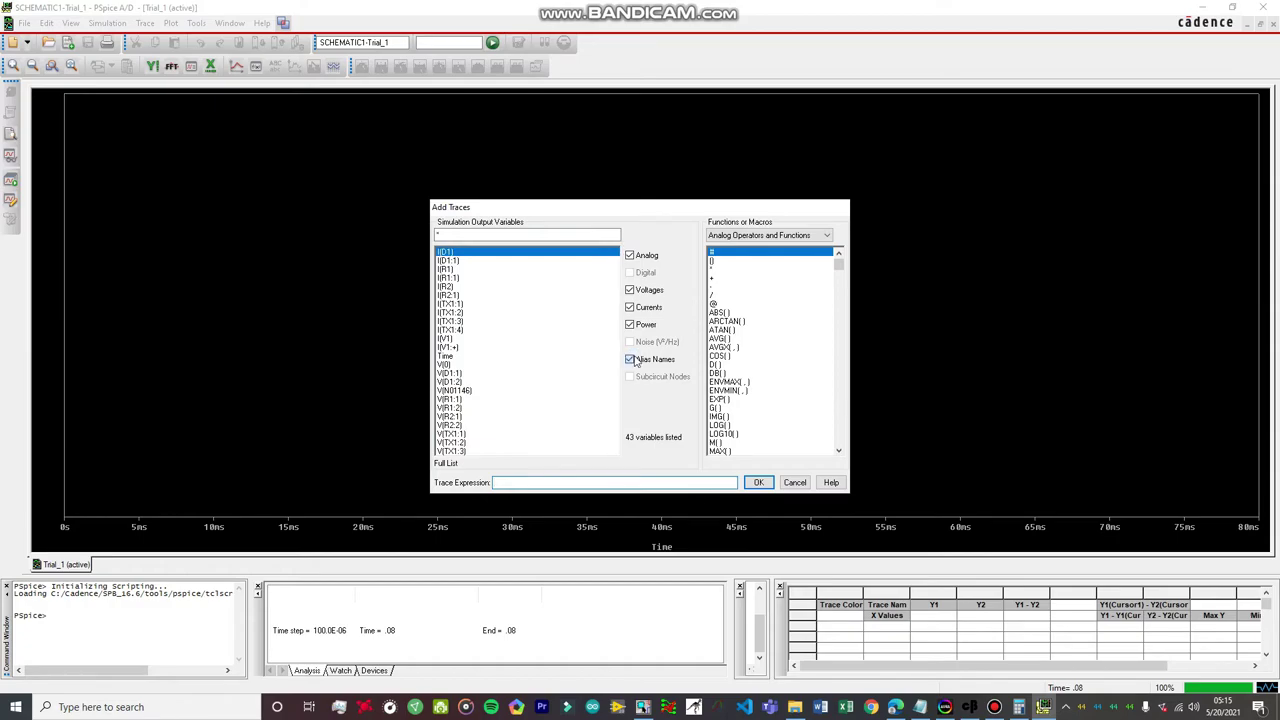
{"action": "left_click", "coordinate": [631, 359]}
{"action": "left_click", "coordinate": [630, 324]}
{"action": "left_click", "coordinate": [630, 307]}
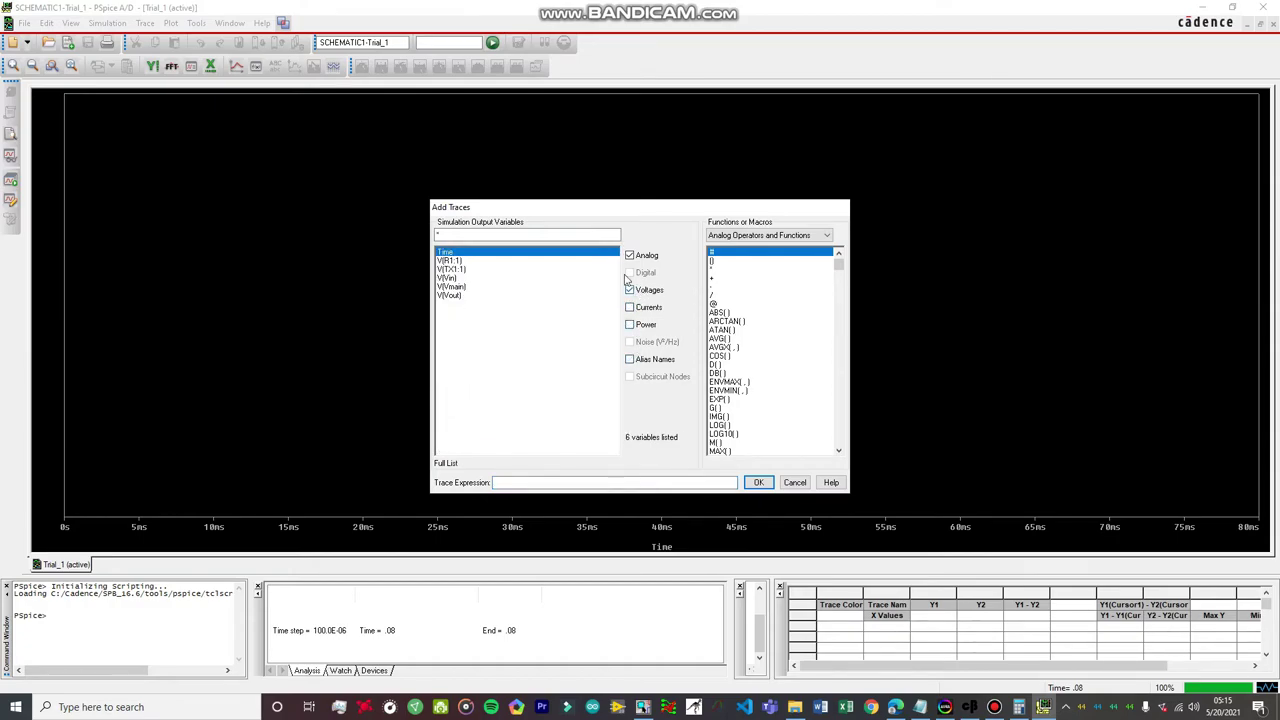
Add the V(Vmain) and V(Vin) traces together to the empty plot
{"action": "left_click", "coordinate": [456, 288]}
{"action": "left_click", "coordinate": [459, 278]}
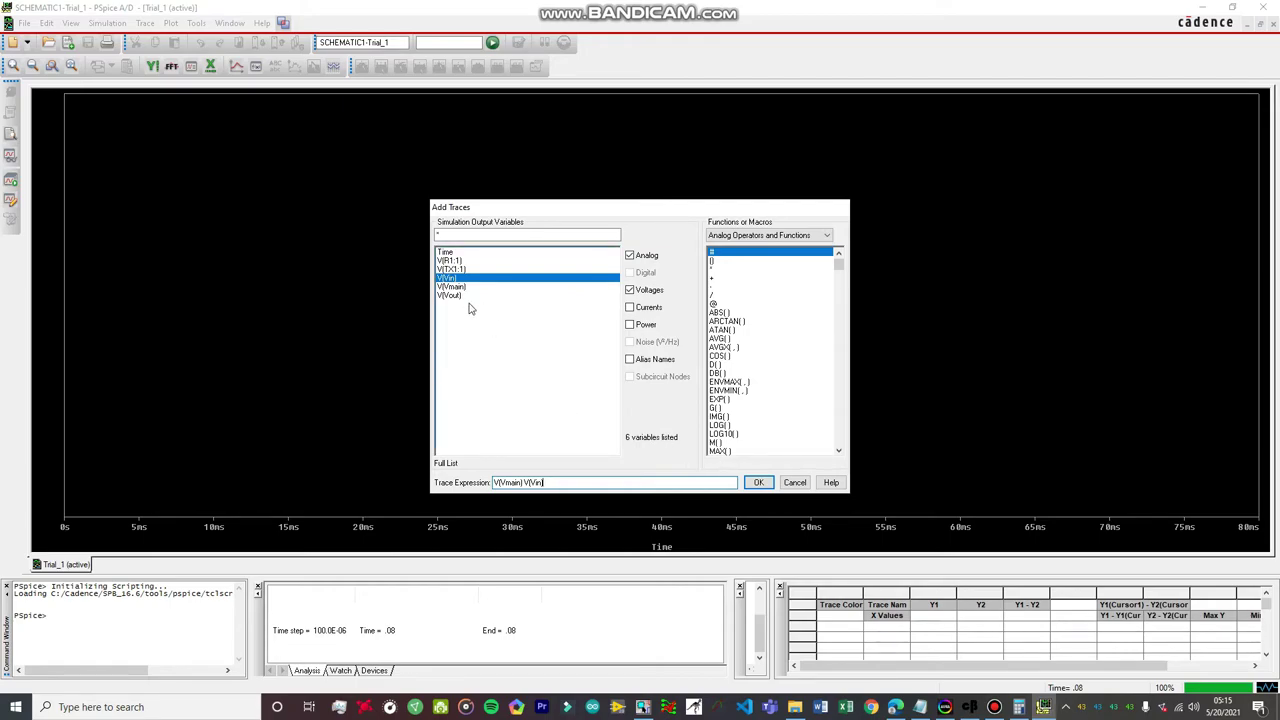
{"action": "left_click", "coordinate": [762, 484]}
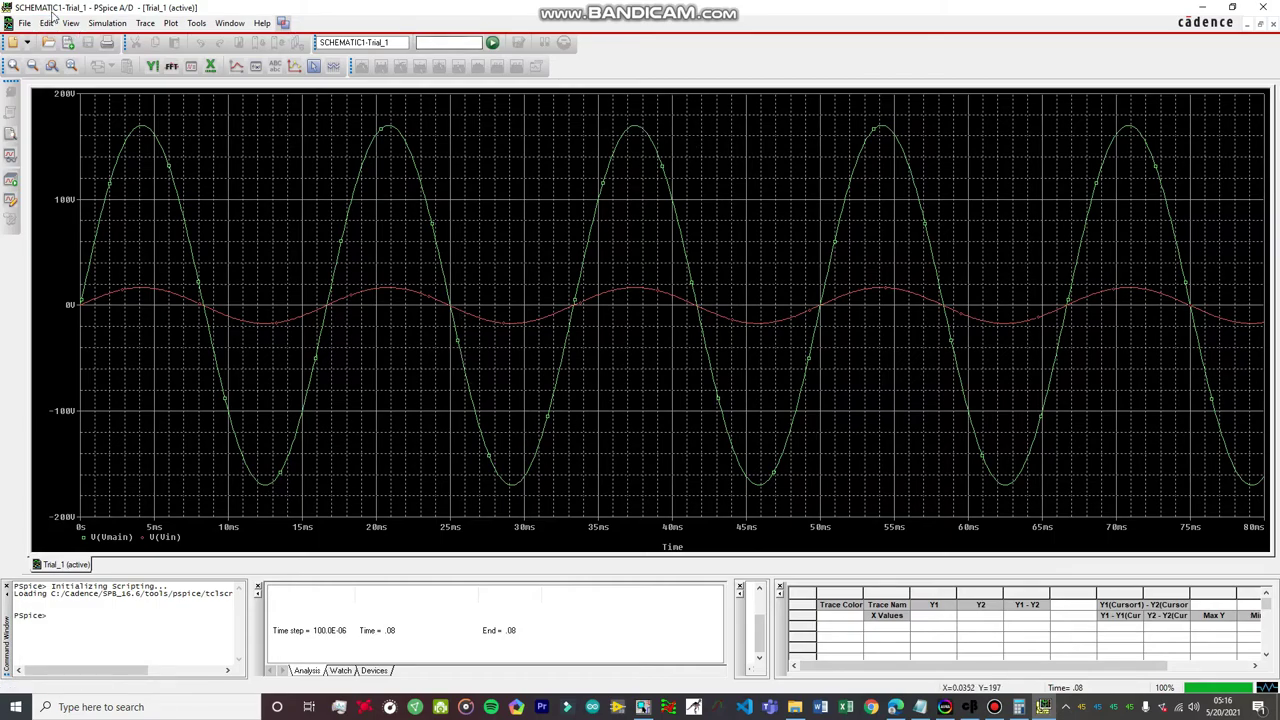
Display the plot cursor and read the V(Vmain) and V(Vin) values at several points, including the first positive peak
{"action": "left_click", "coordinate": [146, 23]}
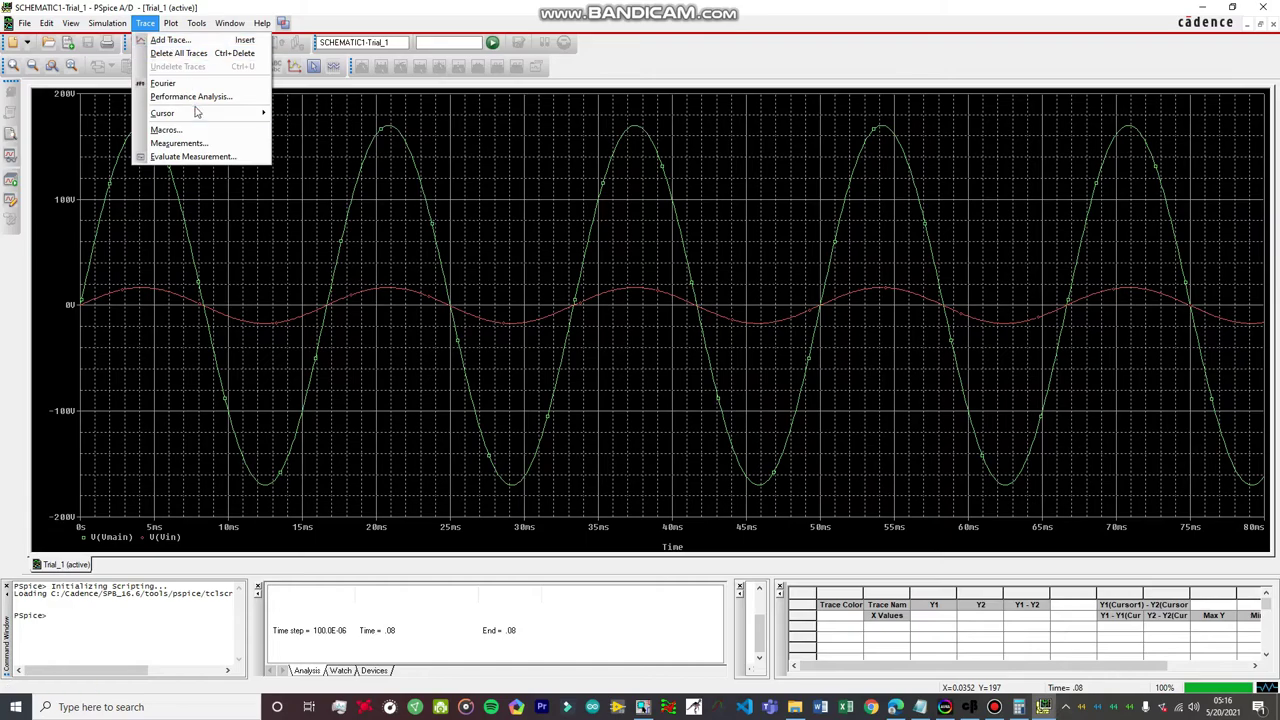
{"action": "mouse_move", "coordinate": [200, 113]}
{"action": "left_click", "coordinate": [292, 113]}
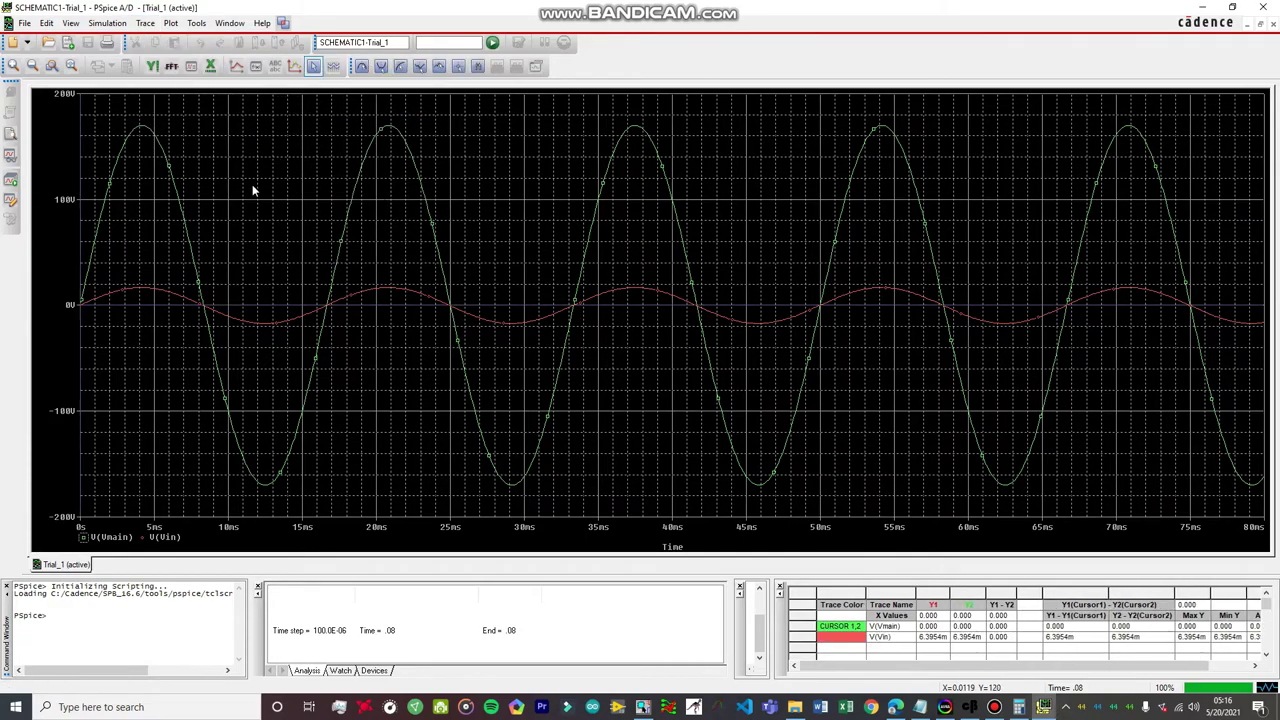
{"action": "left_click", "coordinate": [120, 232]}
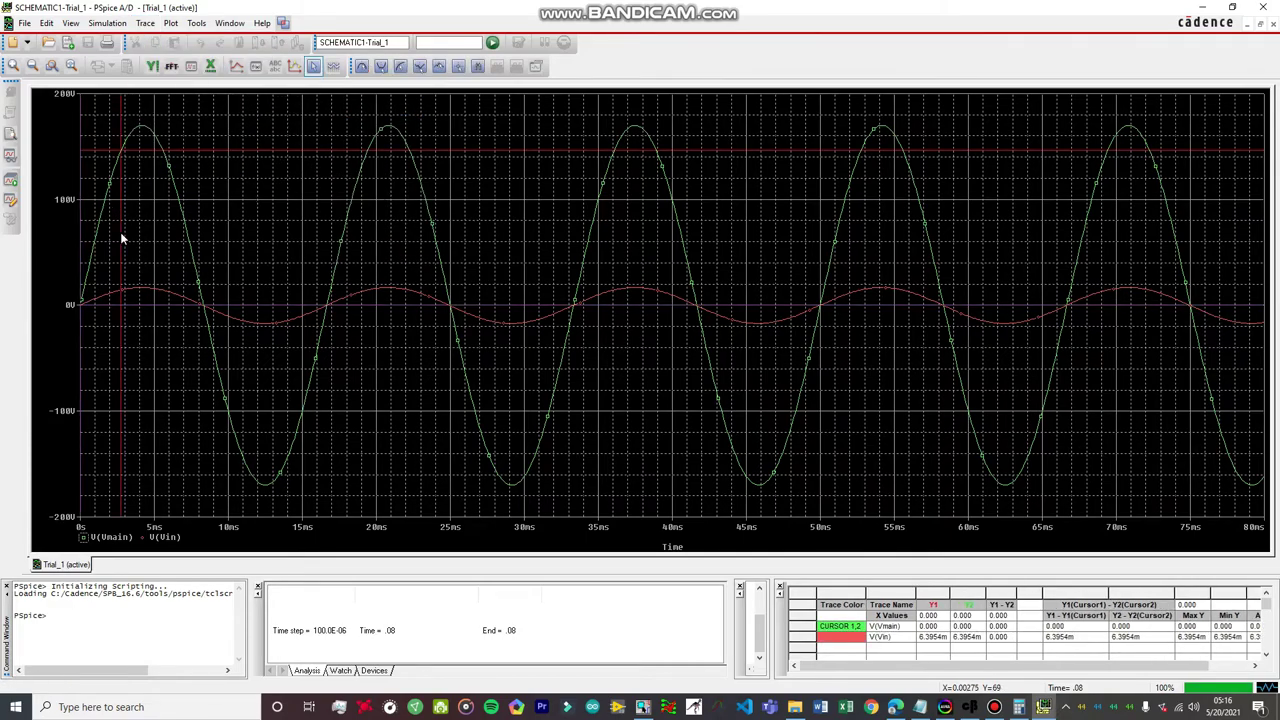
{"action": "left_click_drag", "start_coordinate": [120, 232], "coordinate": [142, 251]}
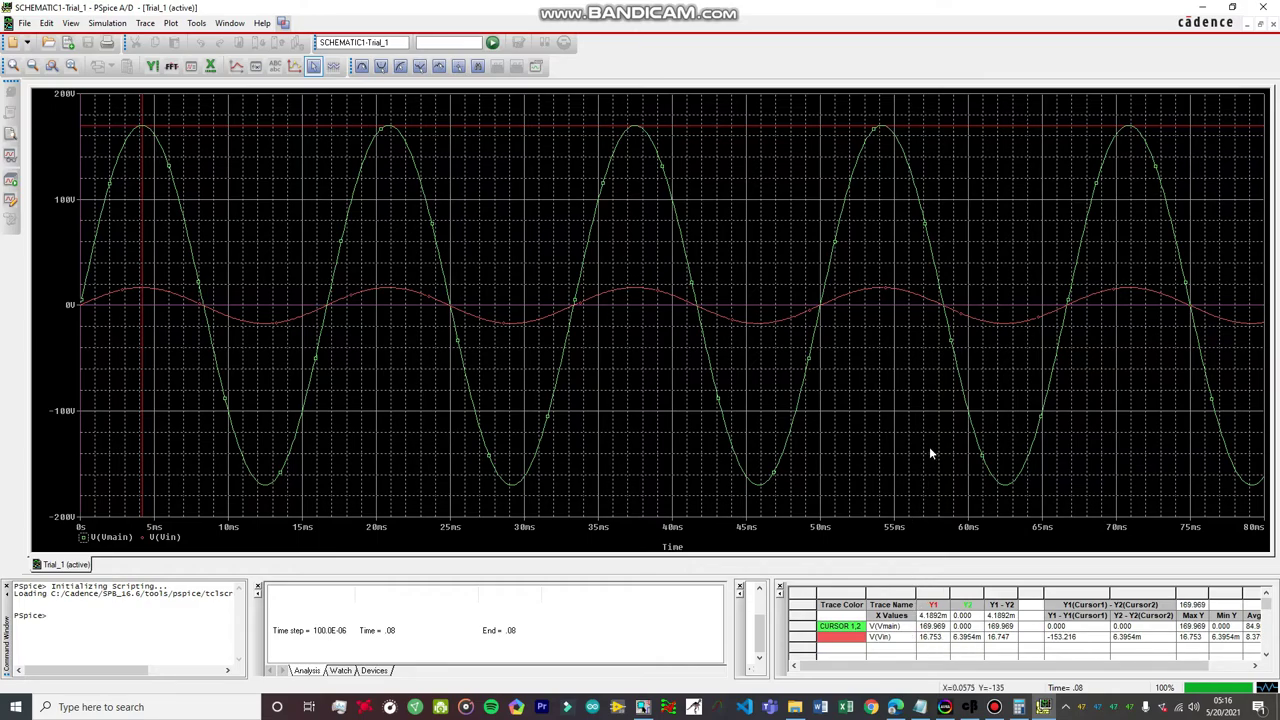
{"action": "left_click", "coordinate": [886, 412]}
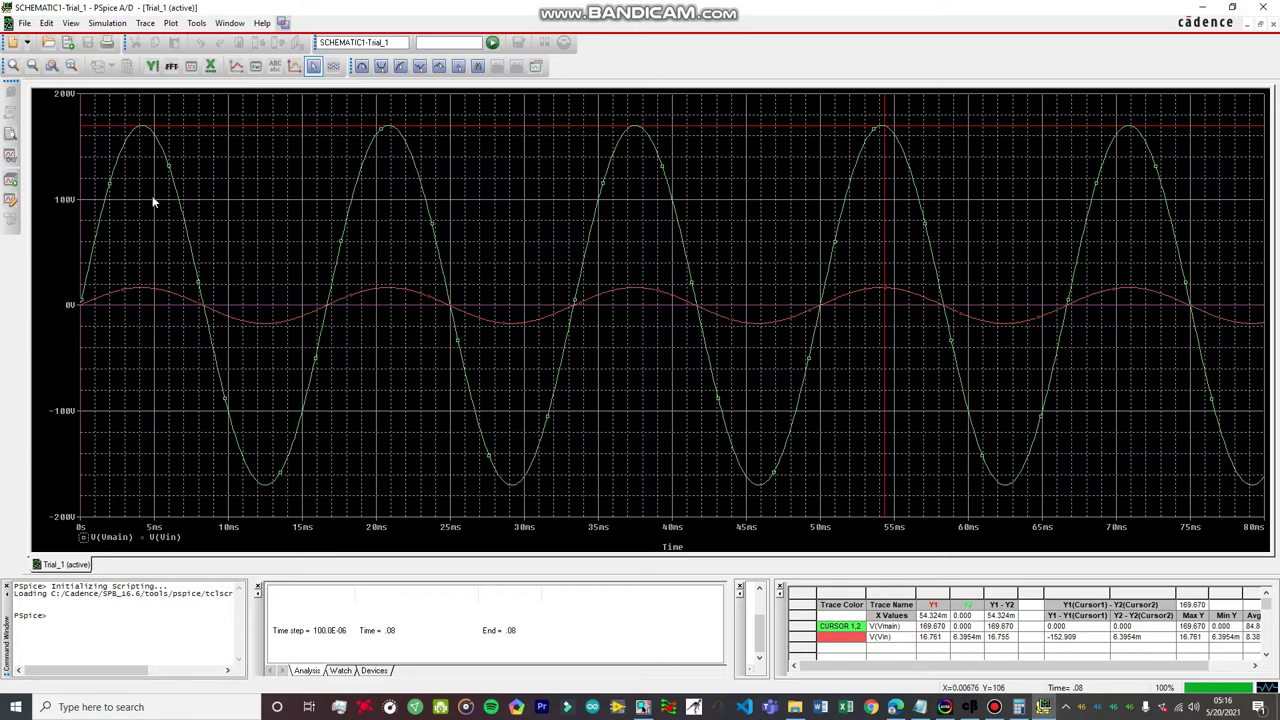
{"action": "mouse_move", "coordinate": [153, 202]}
{"action": "left_mouse_down"}
{"action": "mouse_move", "coordinate": [357, 237]}
{"action": "mouse_move", "coordinate": [291, 189]}
{"action": "left_mouse_up"}
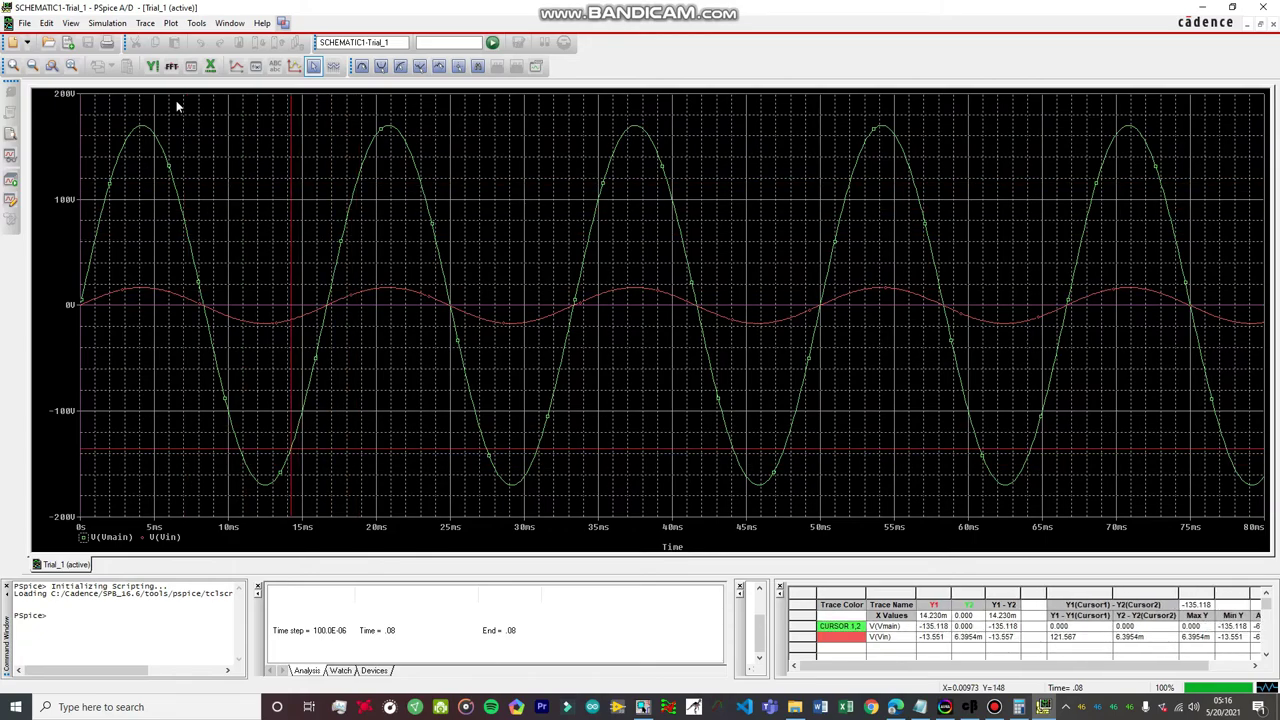
{"action": "left_click", "coordinate": [146, 23]}
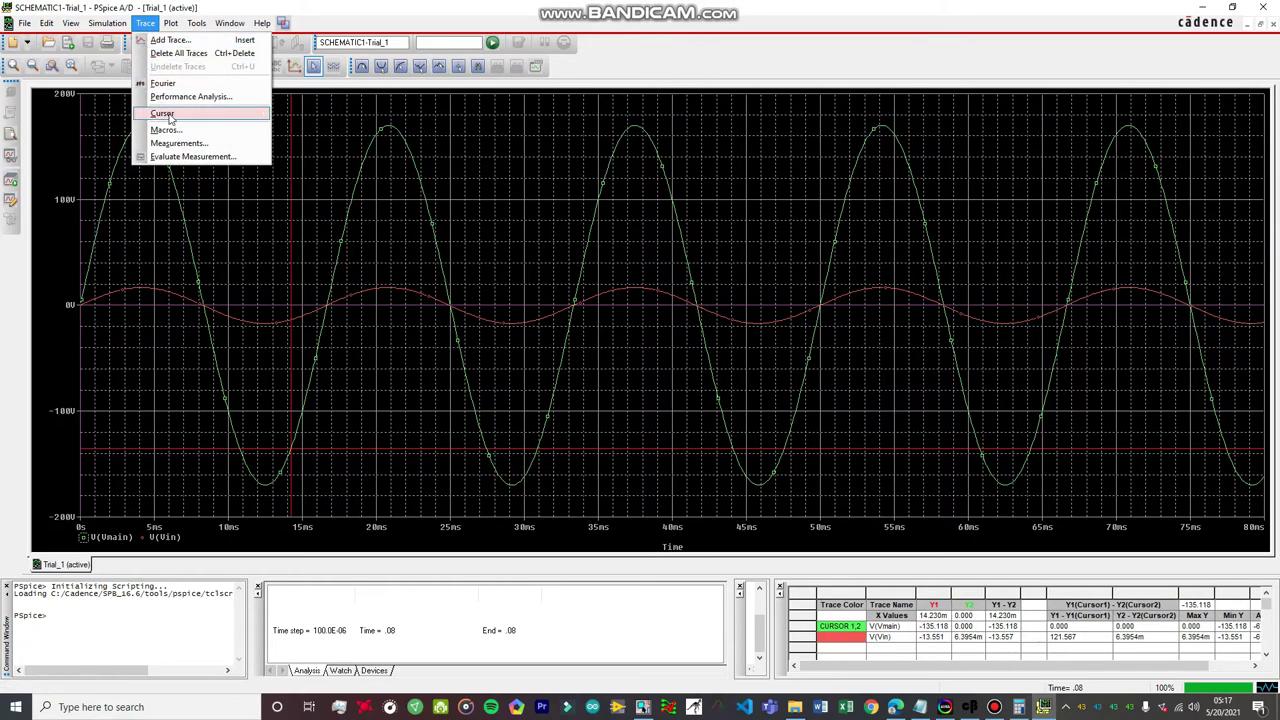
{"action": "mouse_move", "coordinate": [176, 118]}
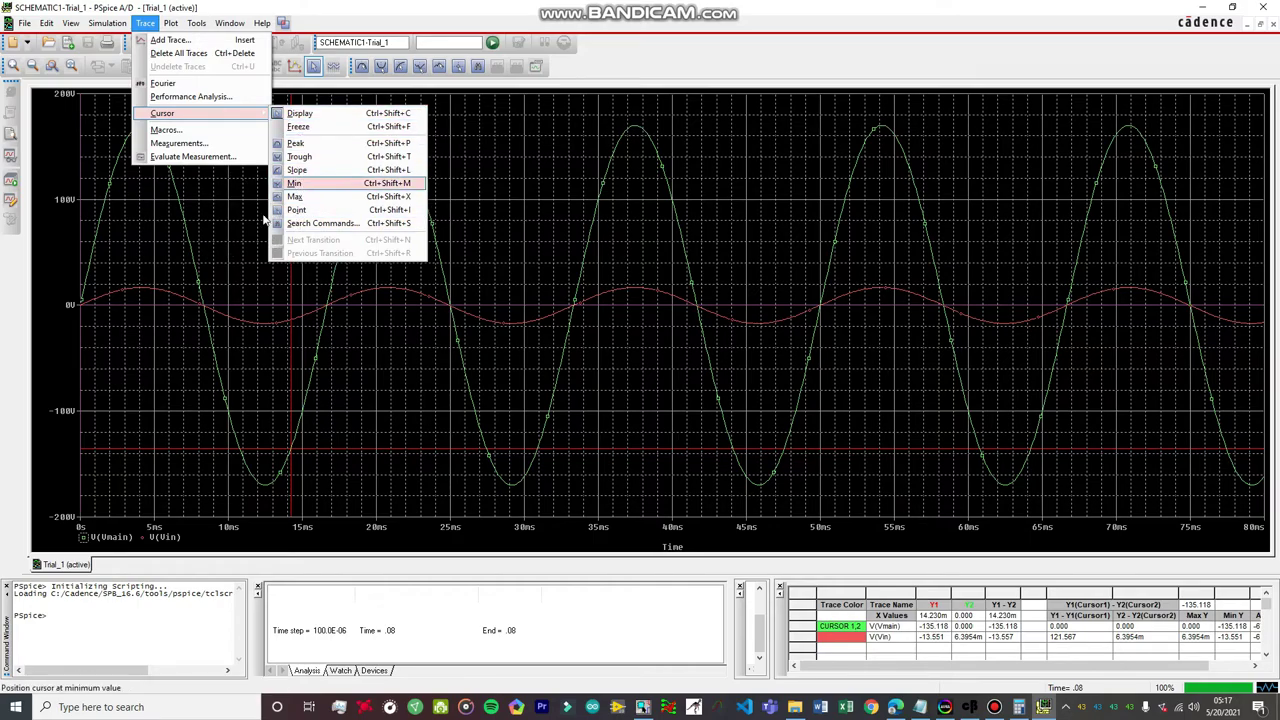
{"action": "left_click", "coordinate": [295, 183]}
Delete all traces from the plot and start adding new ones
{"action": "left_click", "coordinate": [146, 23]}
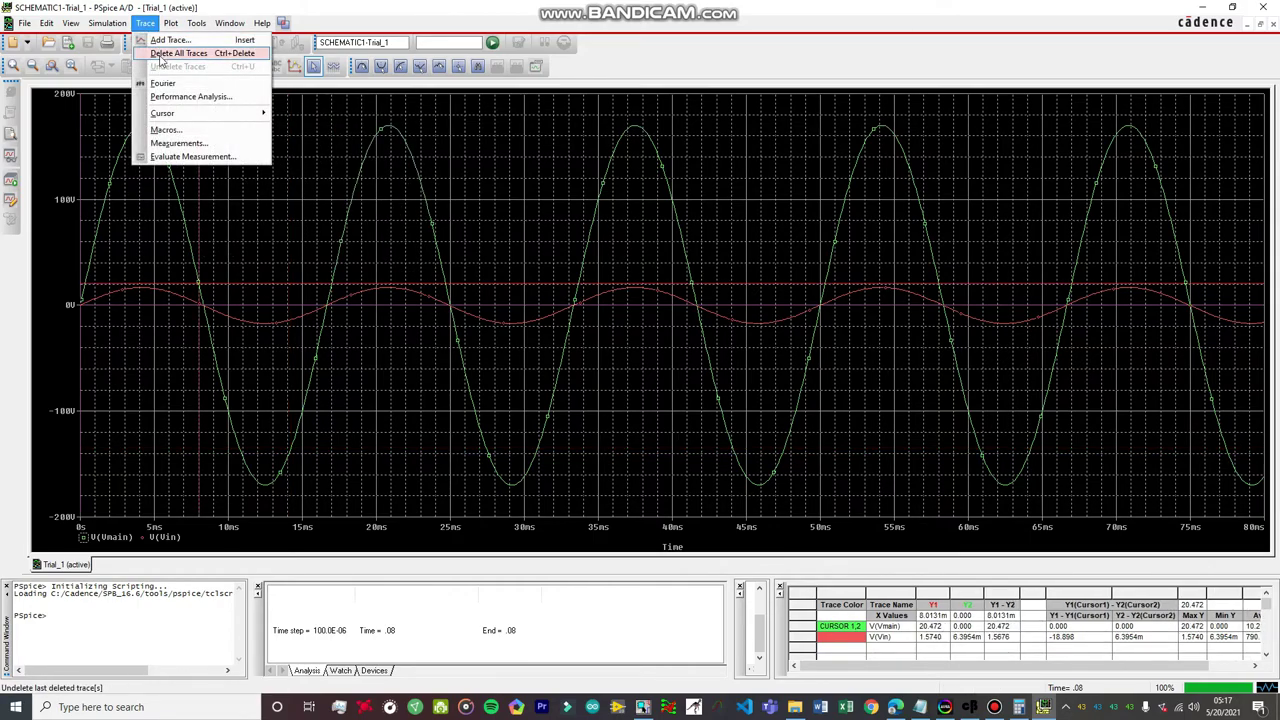
{"action": "left_click", "coordinate": [146, 52]}
{"action": "left_click", "coordinate": [146, 23]}
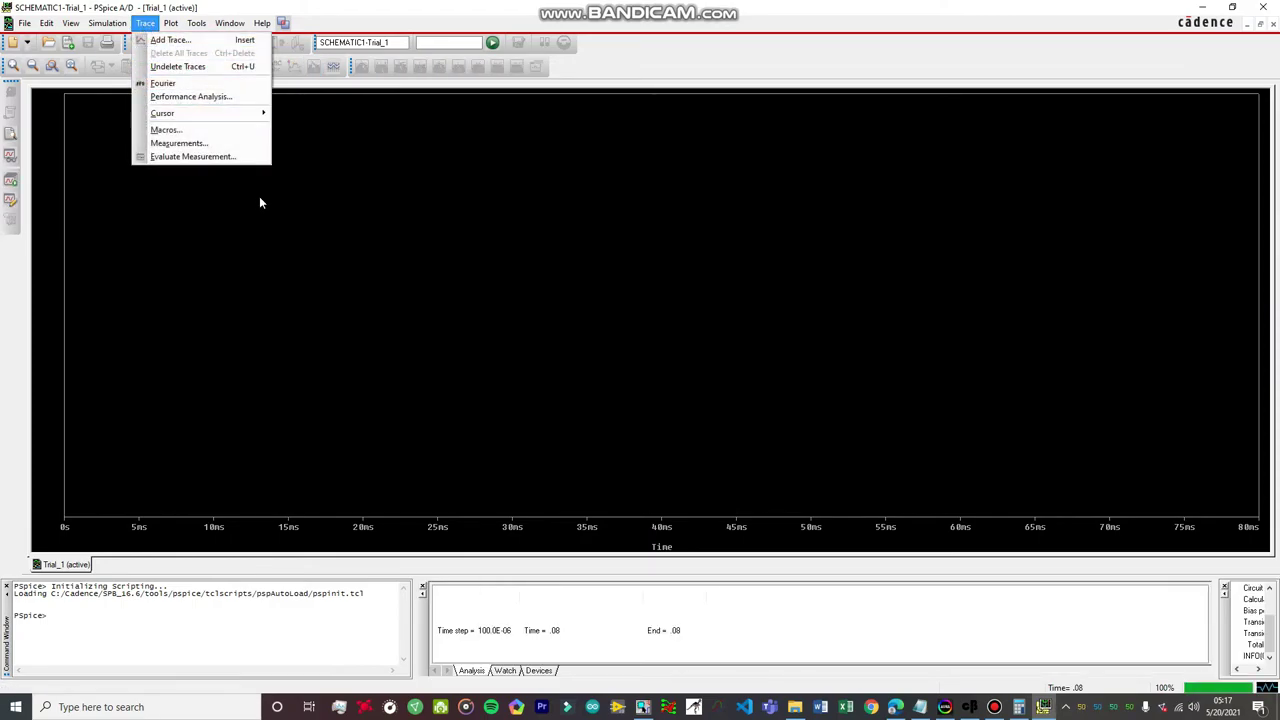
{"action": "left_click", "coordinate": [218, 39]}
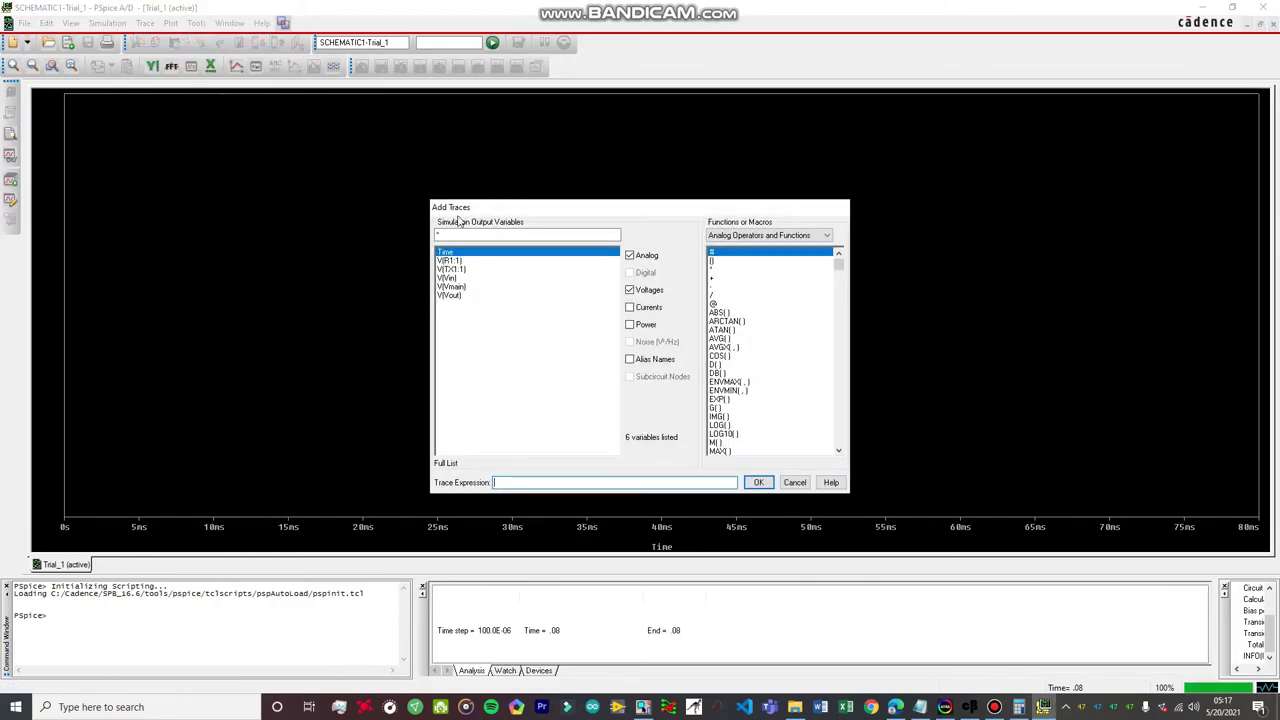
{"action": "left_click", "coordinate": [452, 278]}
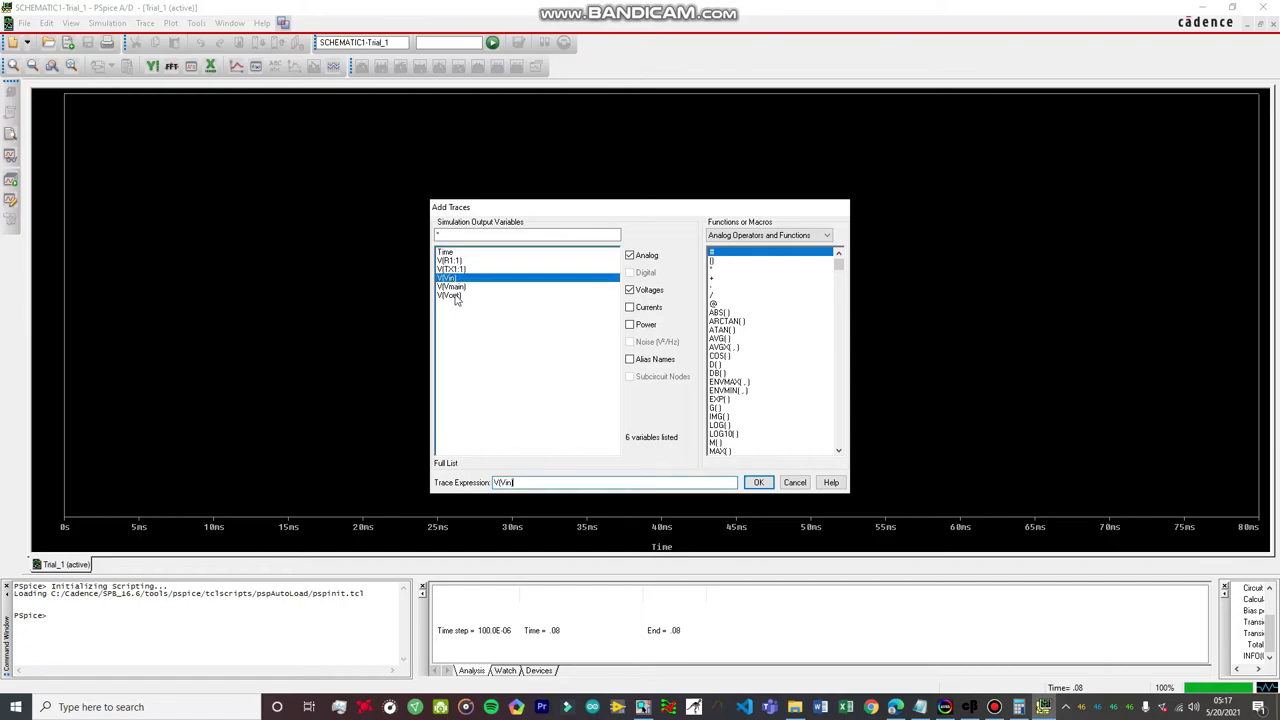
{"action": "left_click", "coordinate": [452, 295]}
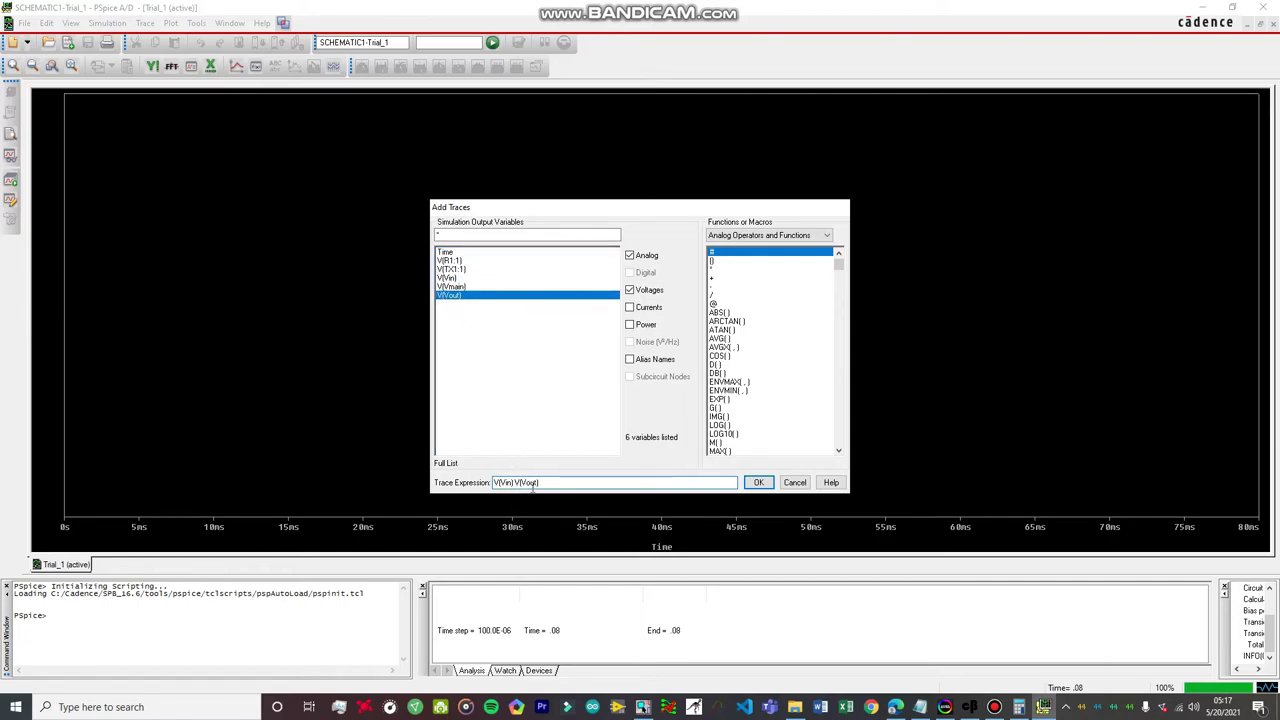
{"action": "left_click_drag", "start_coordinate": [541, 483], "coordinate": [491, 483]}
{"action": "type", "text": "V(Vout)"}
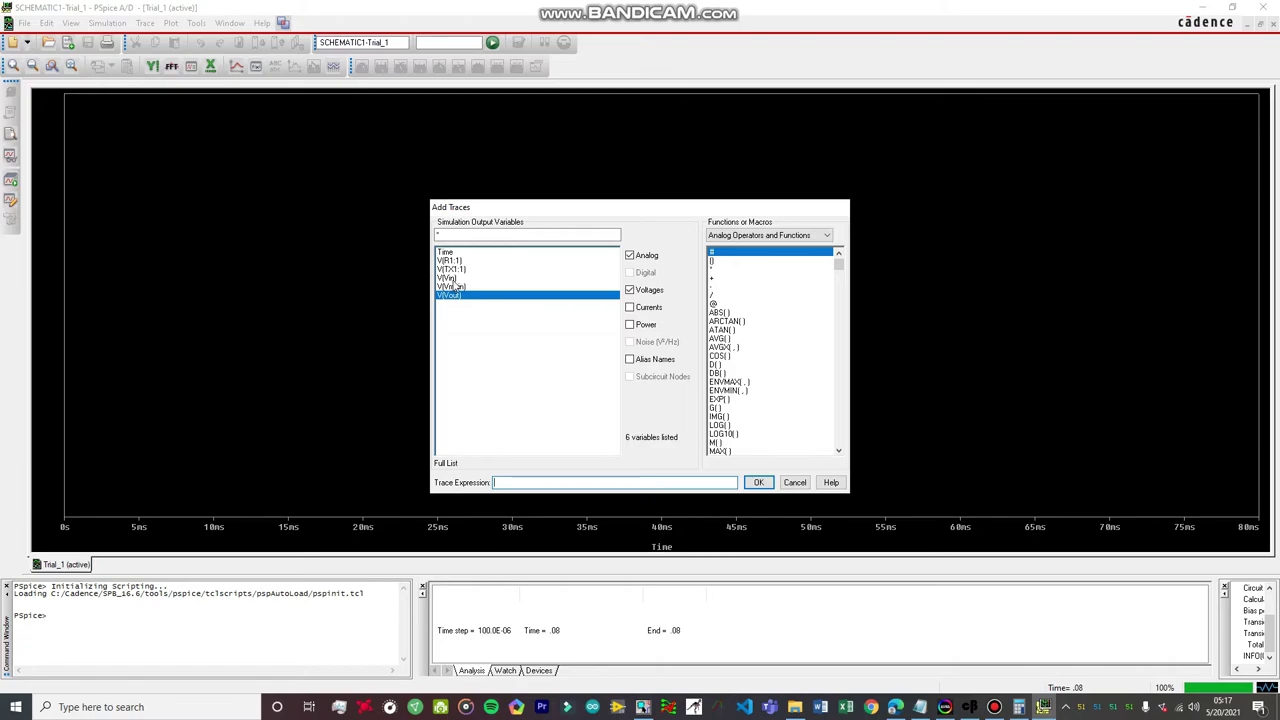
Plot V(Vin) and V(Vout) together as the new traces
{"action": "left_click", "coordinate": [454, 280]}
{"action": "left_click", "coordinate": [451, 295]}
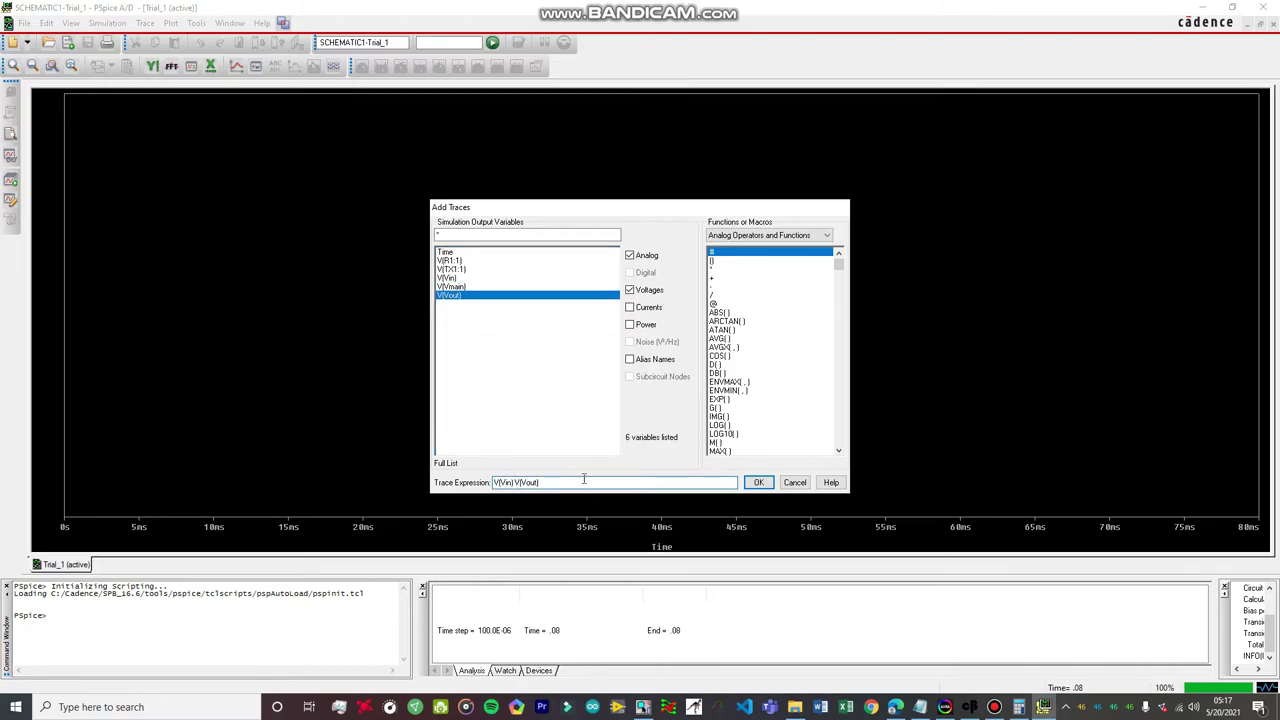
{"action": "left_click", "coordinate": [759, 483]}
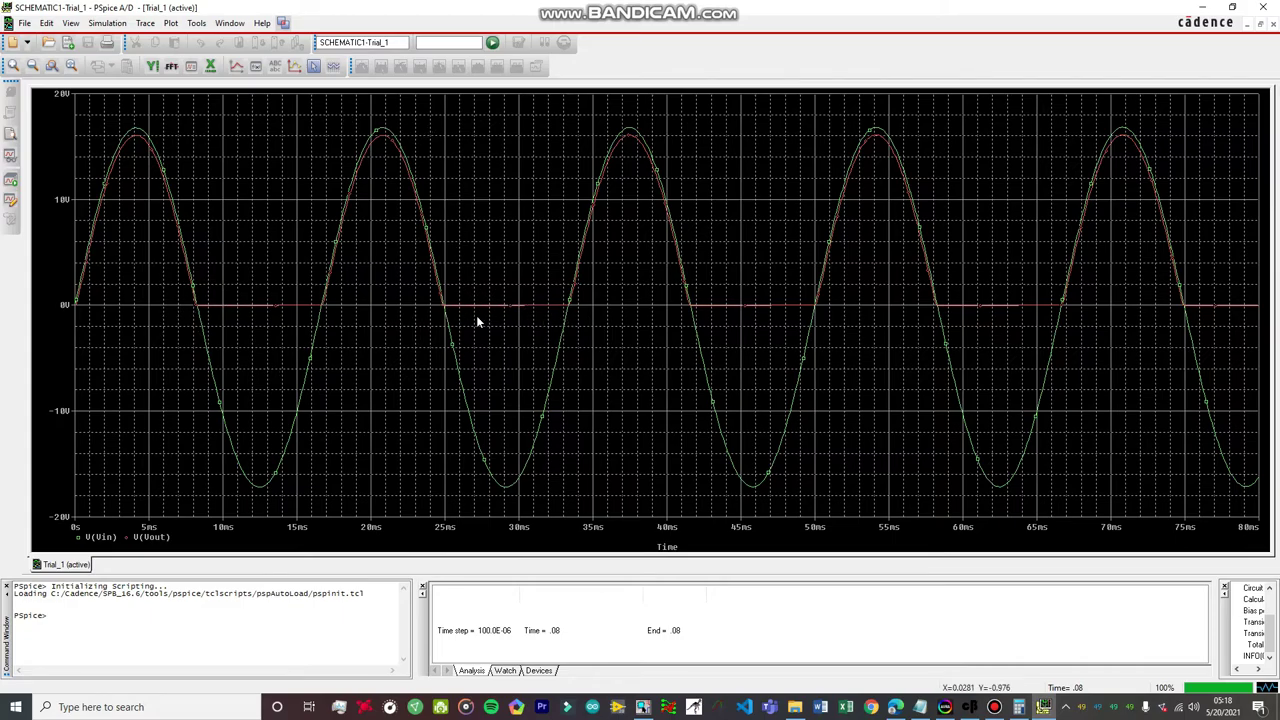
Delete all traces and plot only V(Vout)
{"action": "left_click", "coordinate": [145, 22]}
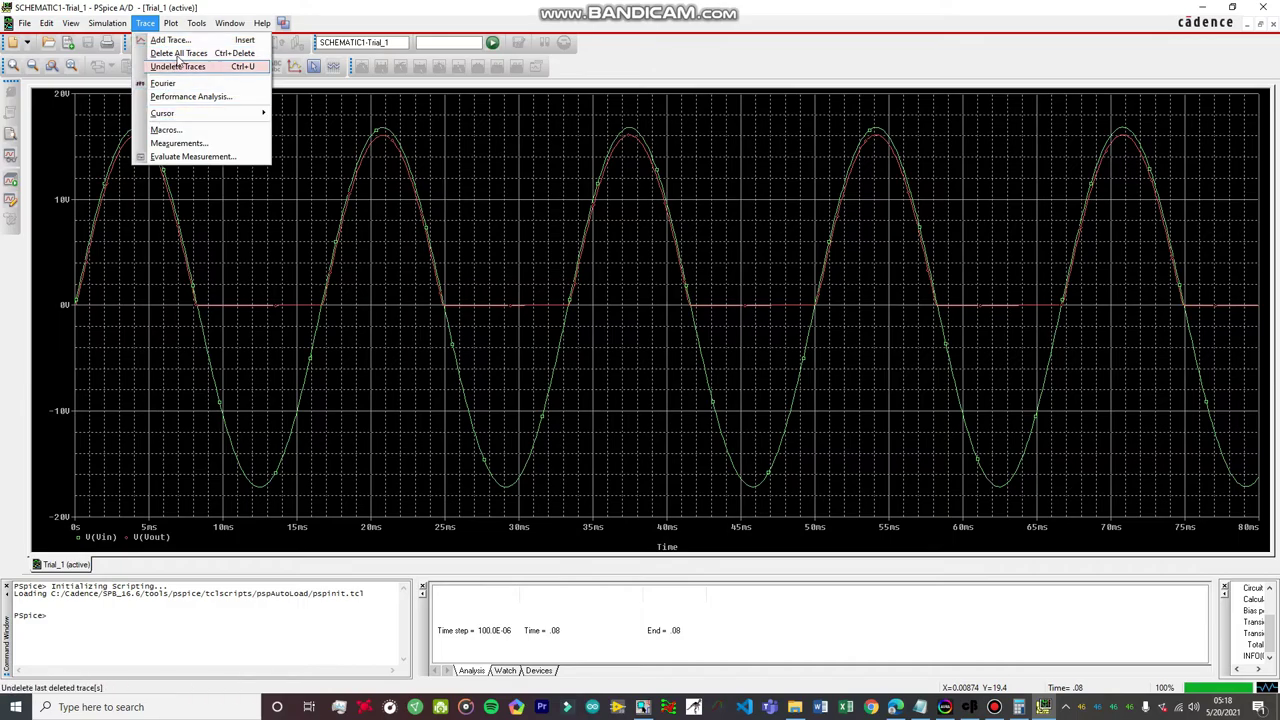
{"action": "left_click", "coordinate": [181, 54]}
{"action": "left_click", "coordinate": [145, 22]}
{"action": "left_click", "coordinate": [162, 41]}
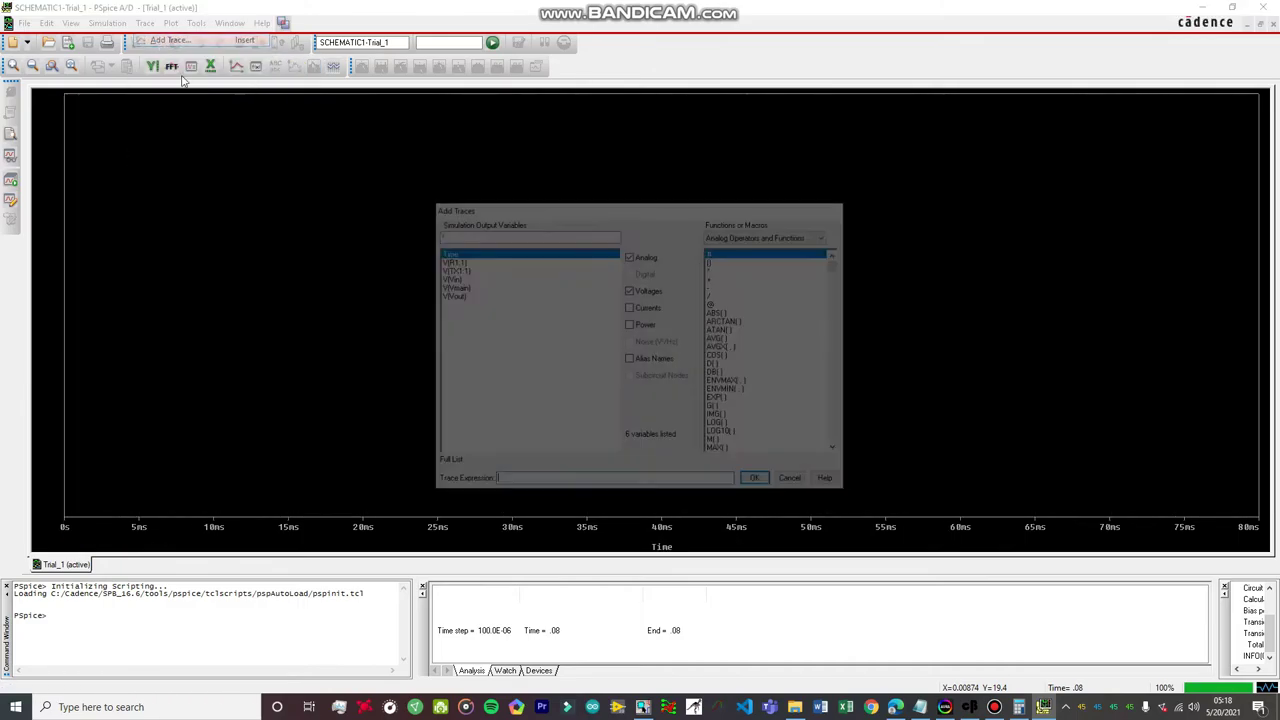
{"action": "left_click", "coordinate": [449, 295]}
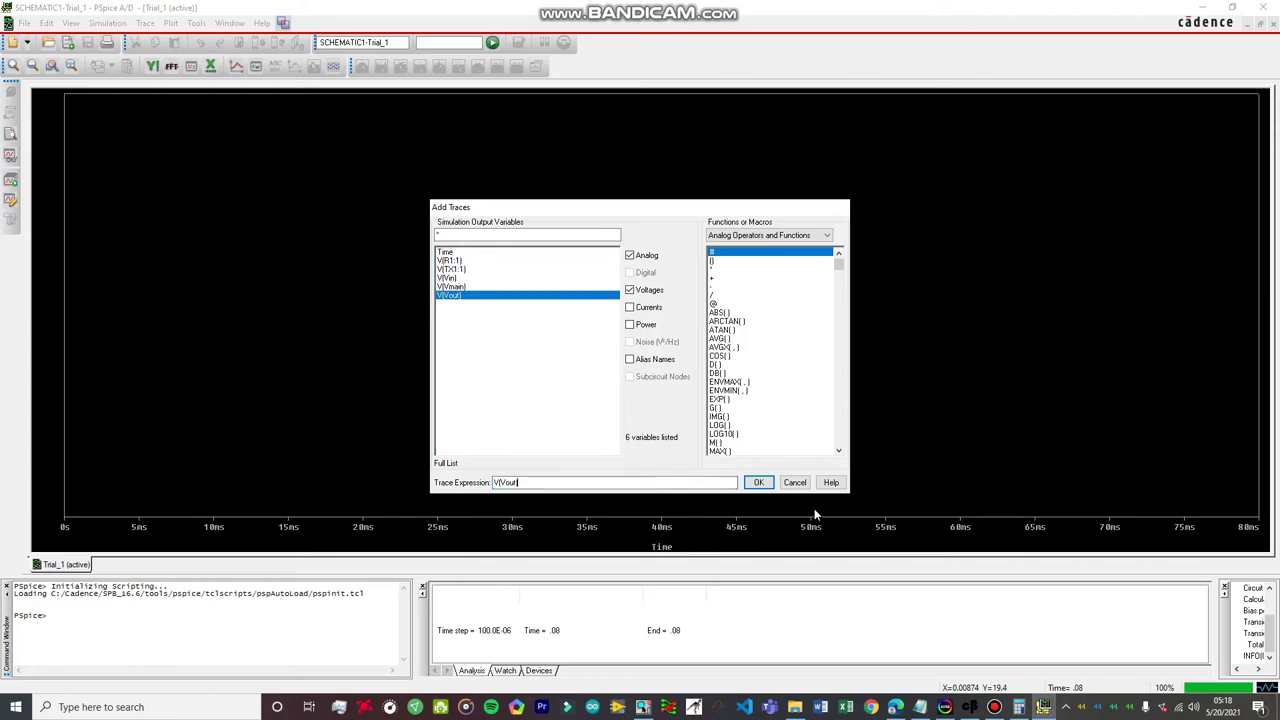
{"action": "left_click", "coordinate": [763, 483]}
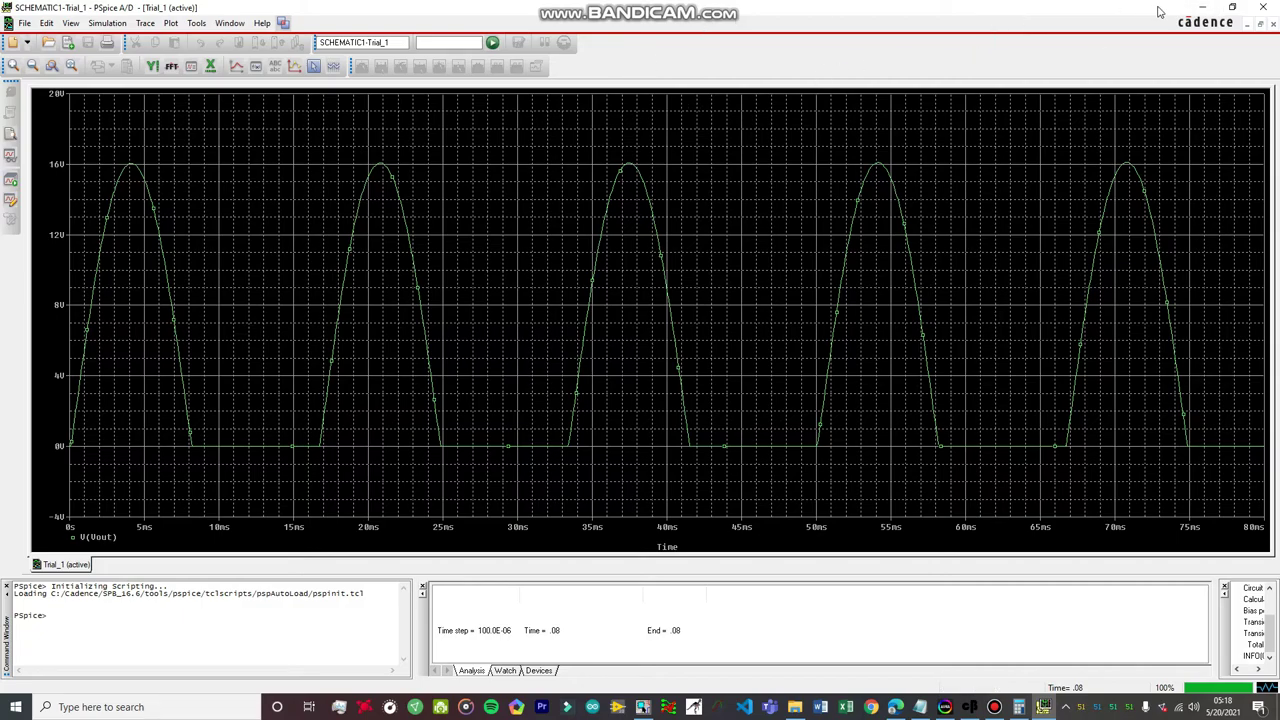
Switch back to the OrCAD Capture schematic and place a vertical capacitor C from the ANALOG library between diode D1 and resistor R1
{"action": "left_click", "coordinate": [1202, 7]}
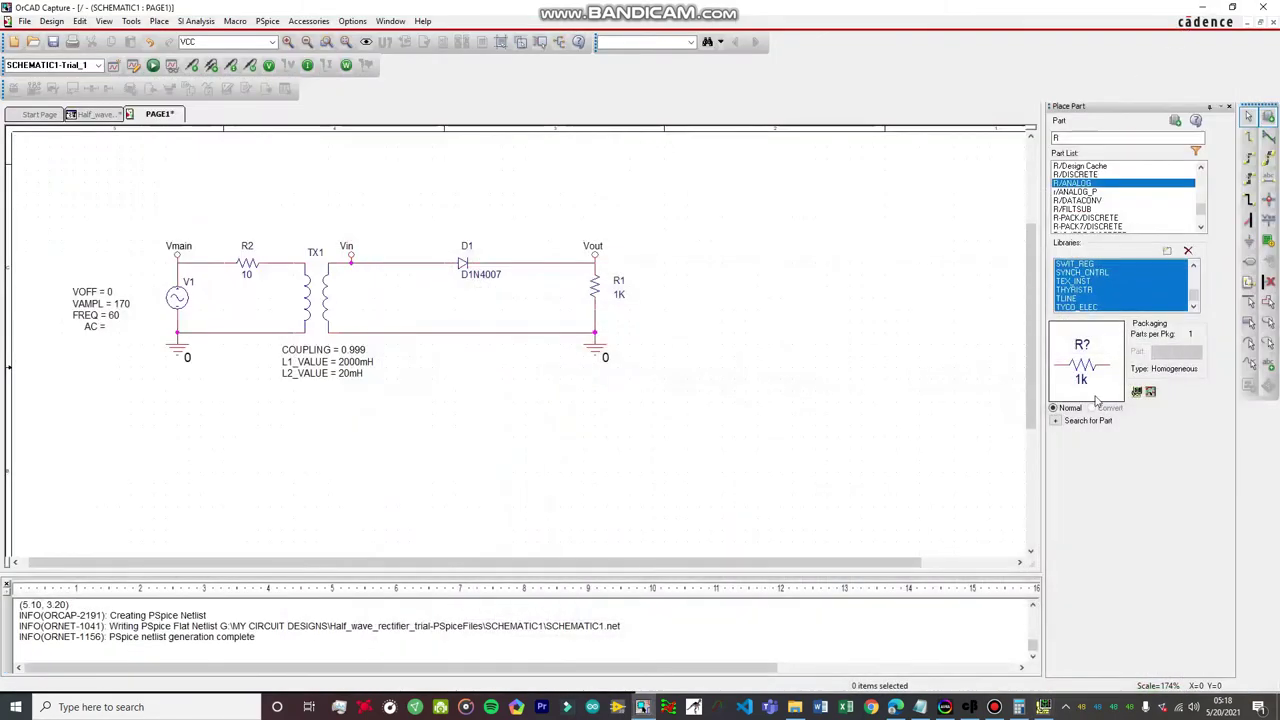
{"action": "left_click", "coordinate": [1077, 138]}
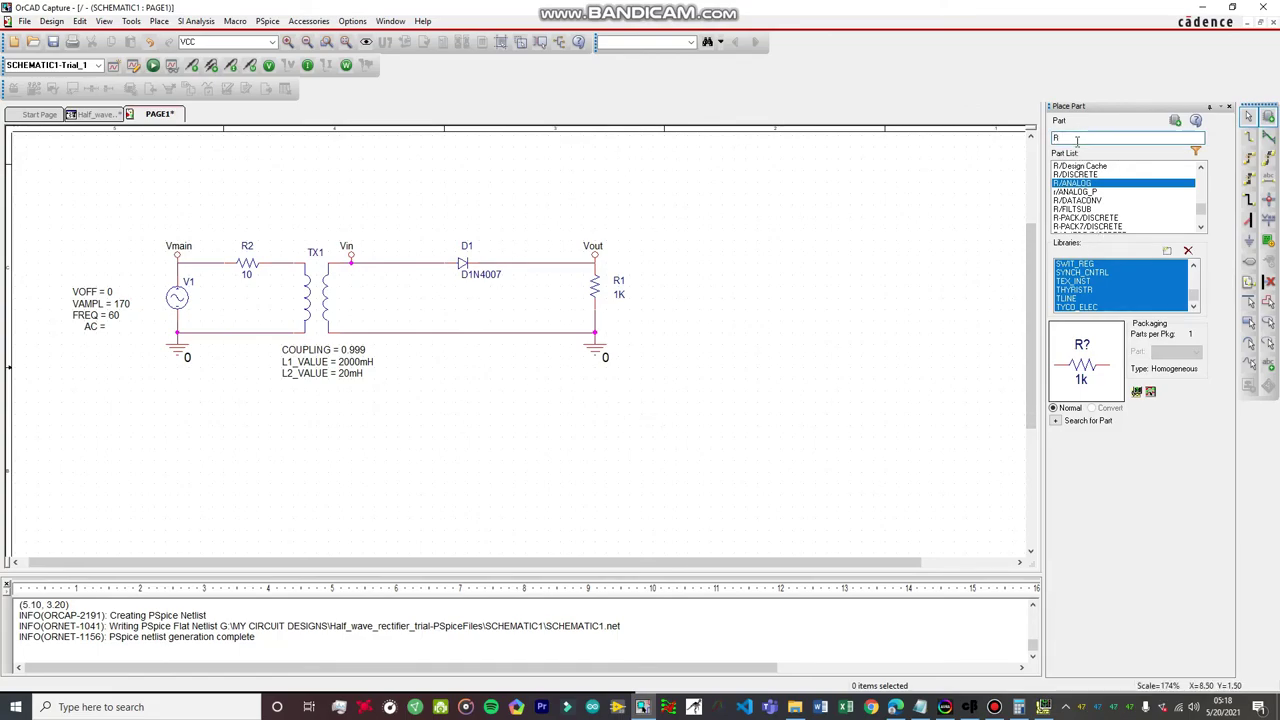
{"action": "key", "text": "BackSpace"}
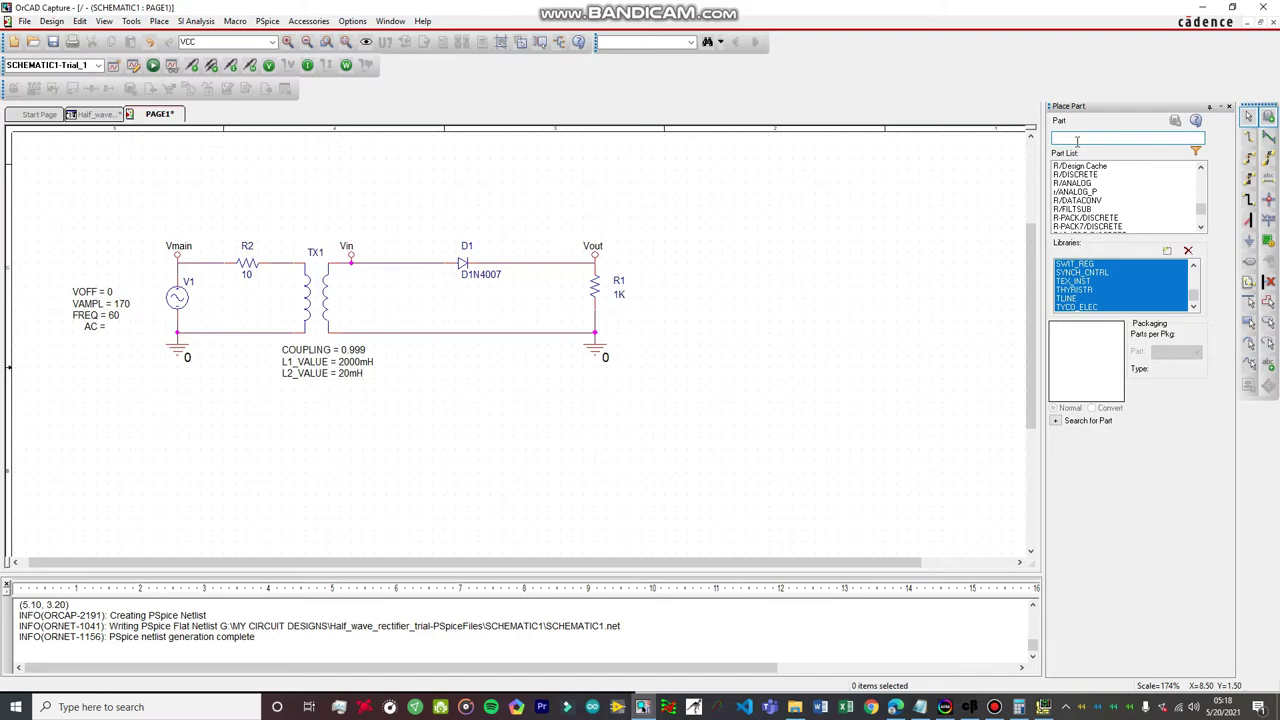
{"action": "type", "text": "C"}
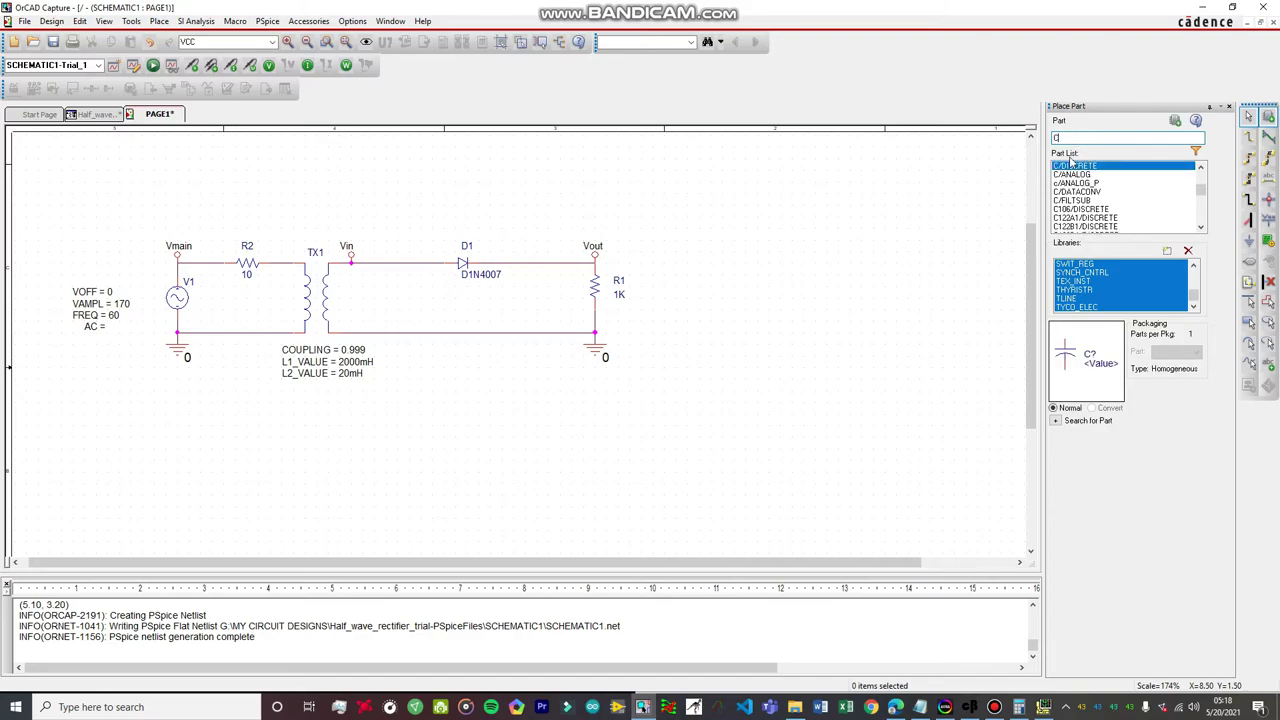
{"action": "left_click", "coordinate": [1110, 175]}
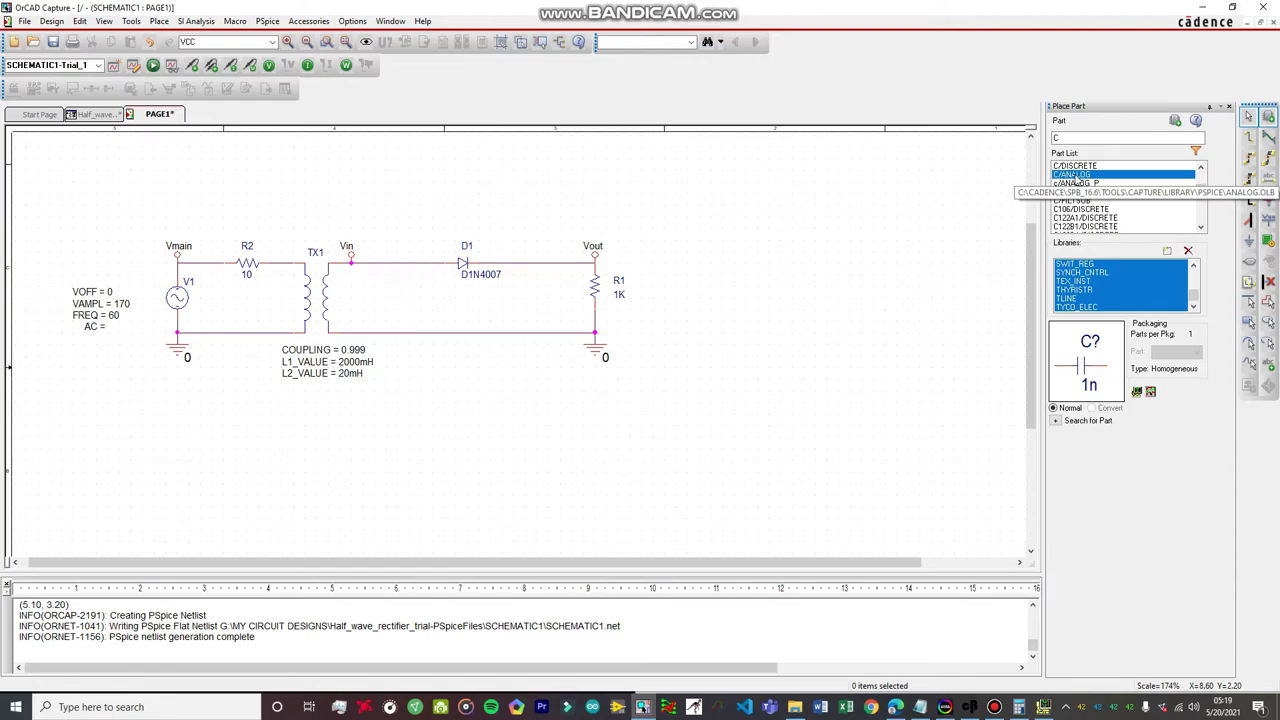
{"action": "double_click", "coordinate": [1075, 176]}
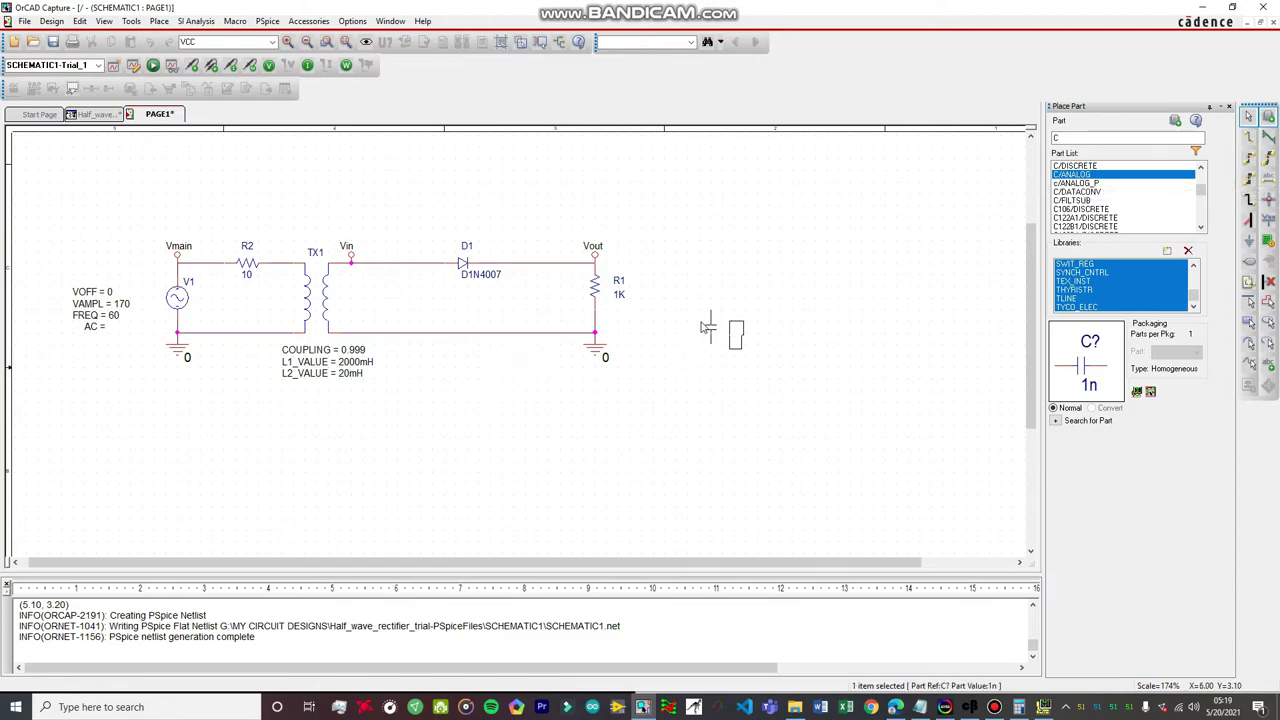
{"action": "left_click", "coordinate": [530, 290]}
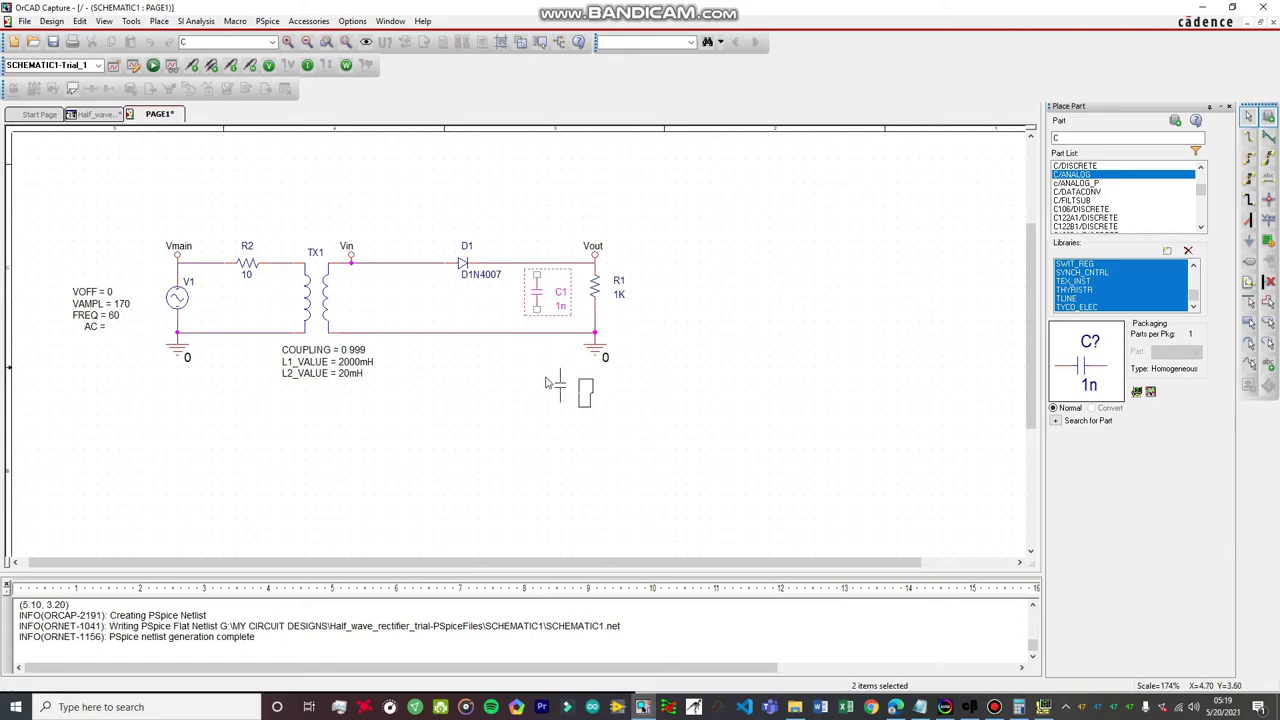
{"action": "key", "text": "Escape"}
Wire the capacitor's lower pin to the ground line and its upper pin to the Vout line
{"action": "key", "text": "w"}
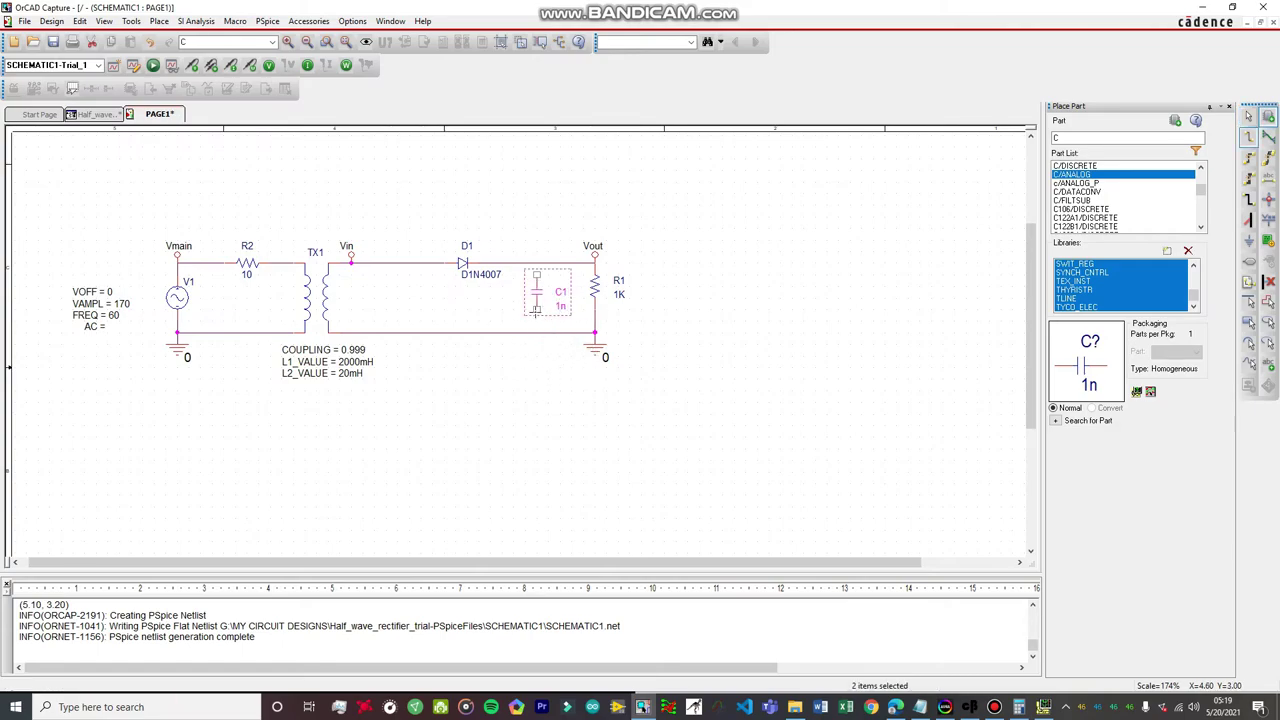
{"action": "left_click", "coordinate": [536, 311]}
{"action": "left_click", "coordinate": [536, 332]}
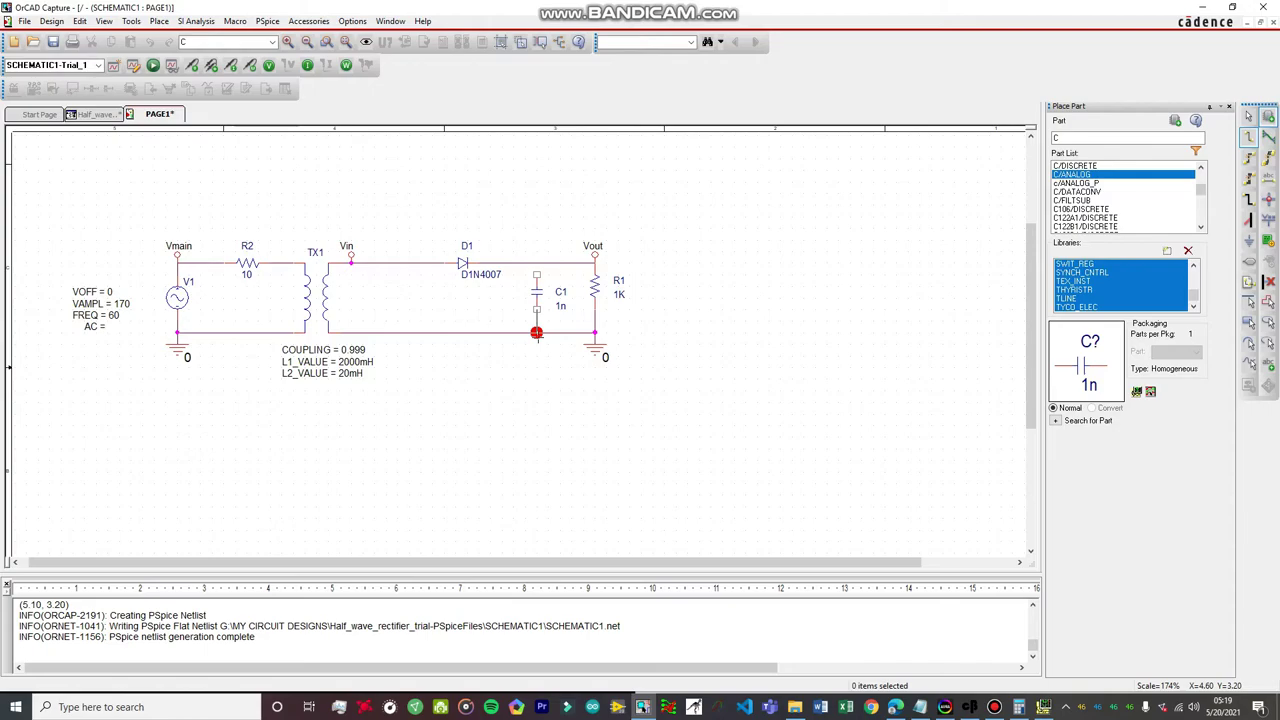
{"action": "left_click", "coordinate": [537, 274]}
{"action": "left_click", "coordinate": [536, 263]}
{"action": "key", "text": "Escape"}
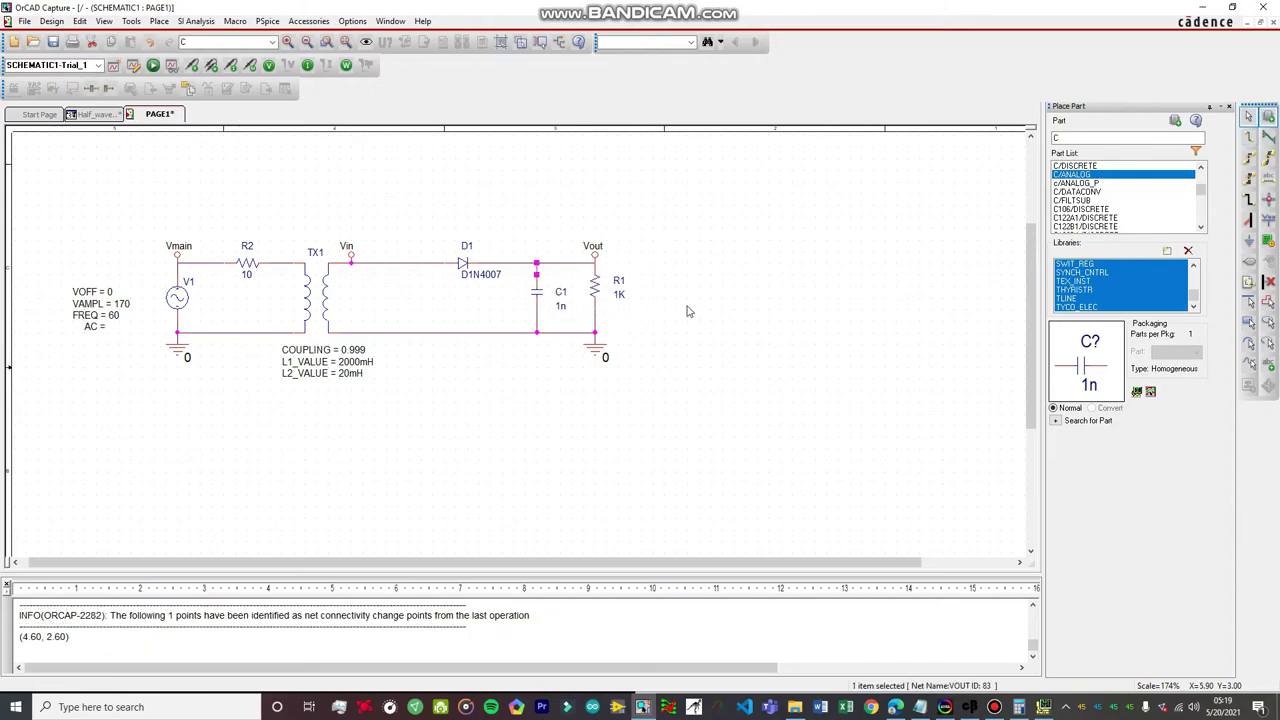
{"action": "left_click", "coordinate": [697, 302]}
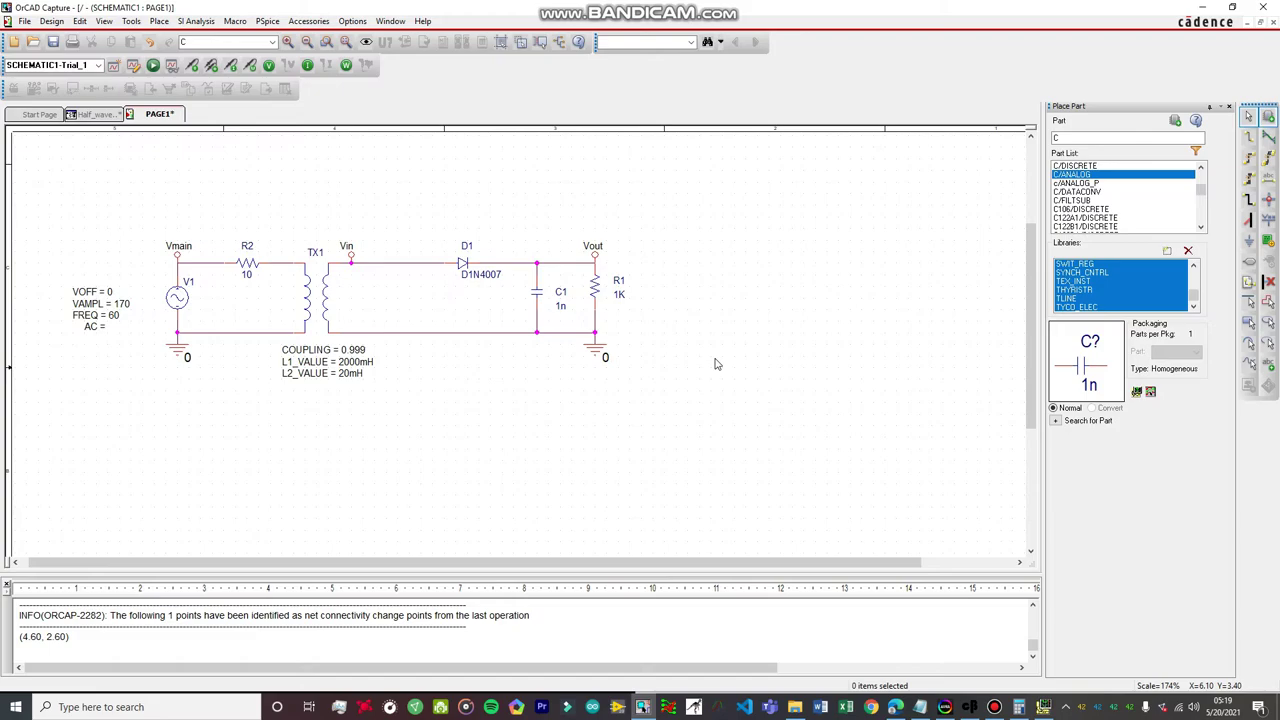
Set the value of capacitor C1 to 220uF
{"action": "left_click", "coordinate": [562, 309]}
{"action": "double_click", "coordinate": [562, 310]}
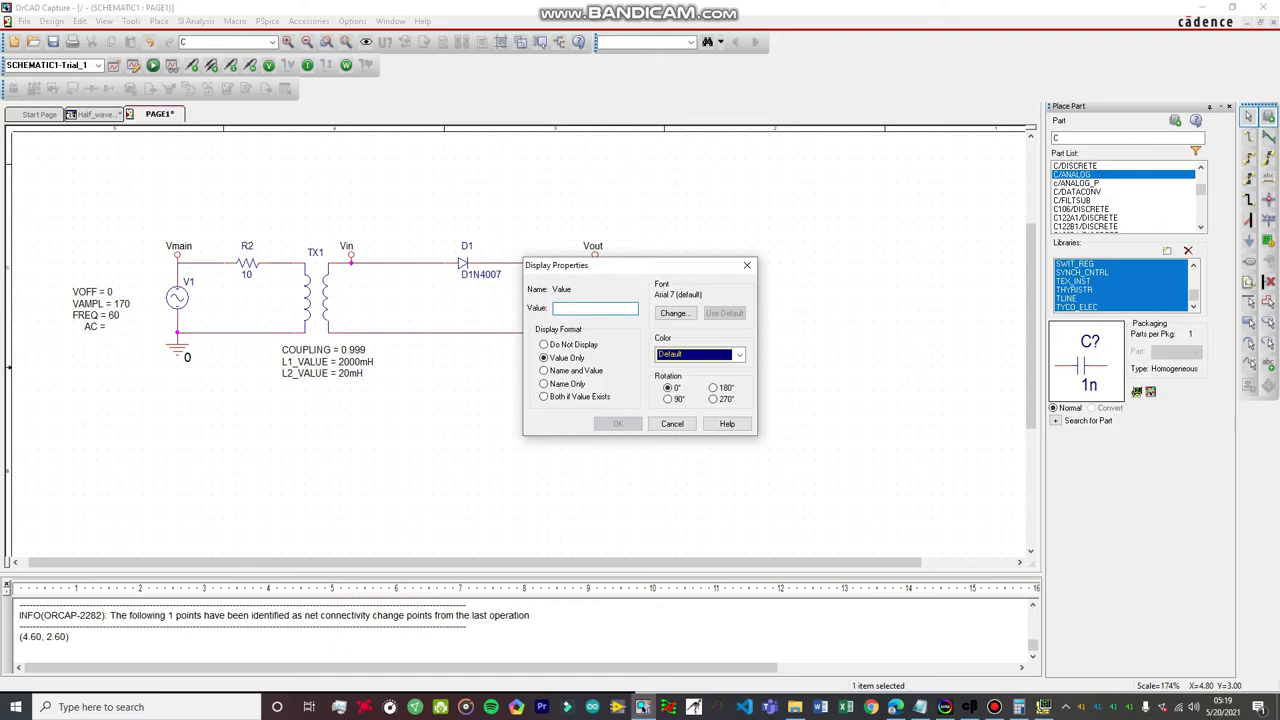
{"action": "type", "text": "220uF"}
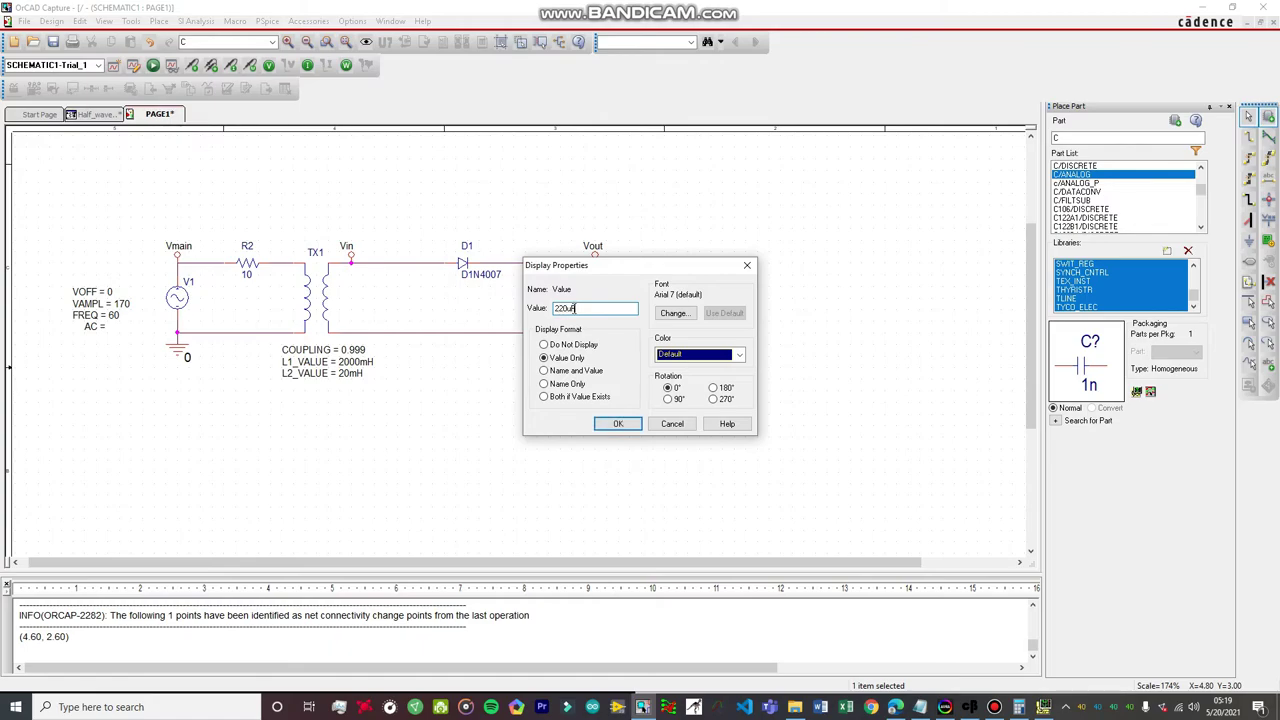
{"action": "left_click", "coordinate": [617, 423]}
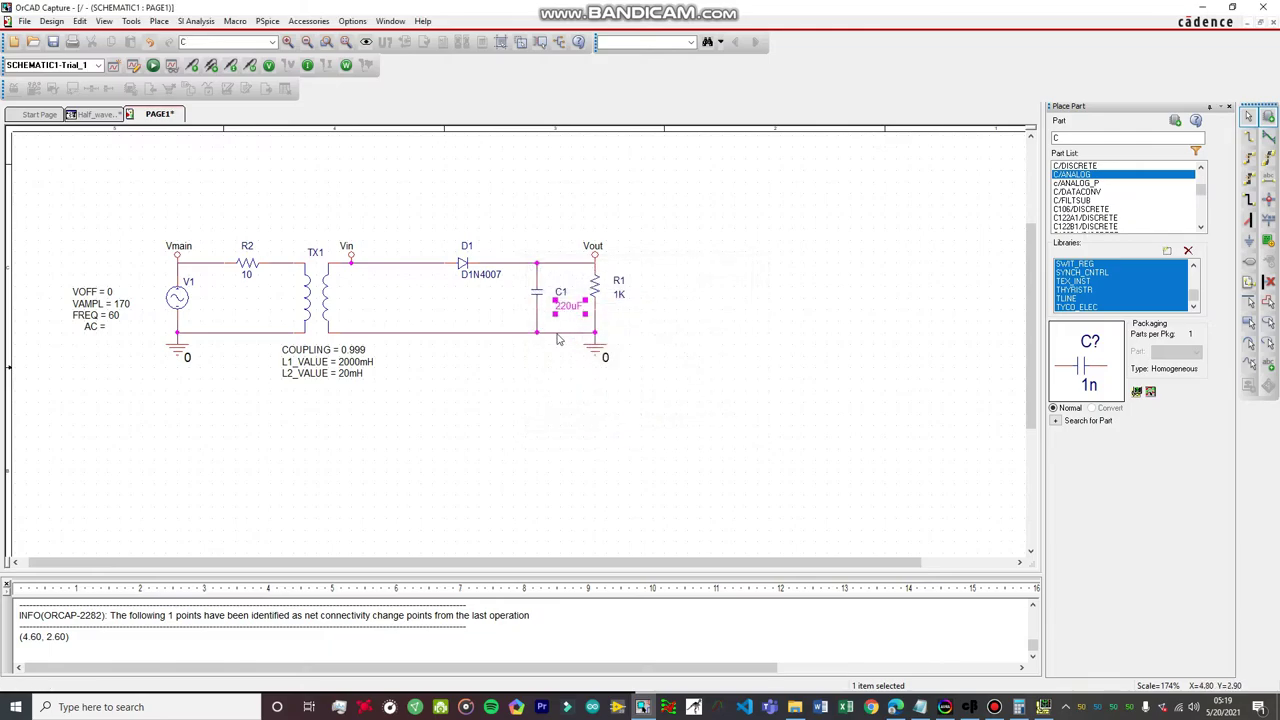
{"action": "left_click", "coordinate": [469, 309]}
Run the PSpice simulation with the 220uF capacitor and plot V(Vin) and V(Vout) together
{"action": "left_click", "coordinate": [267, 21]}
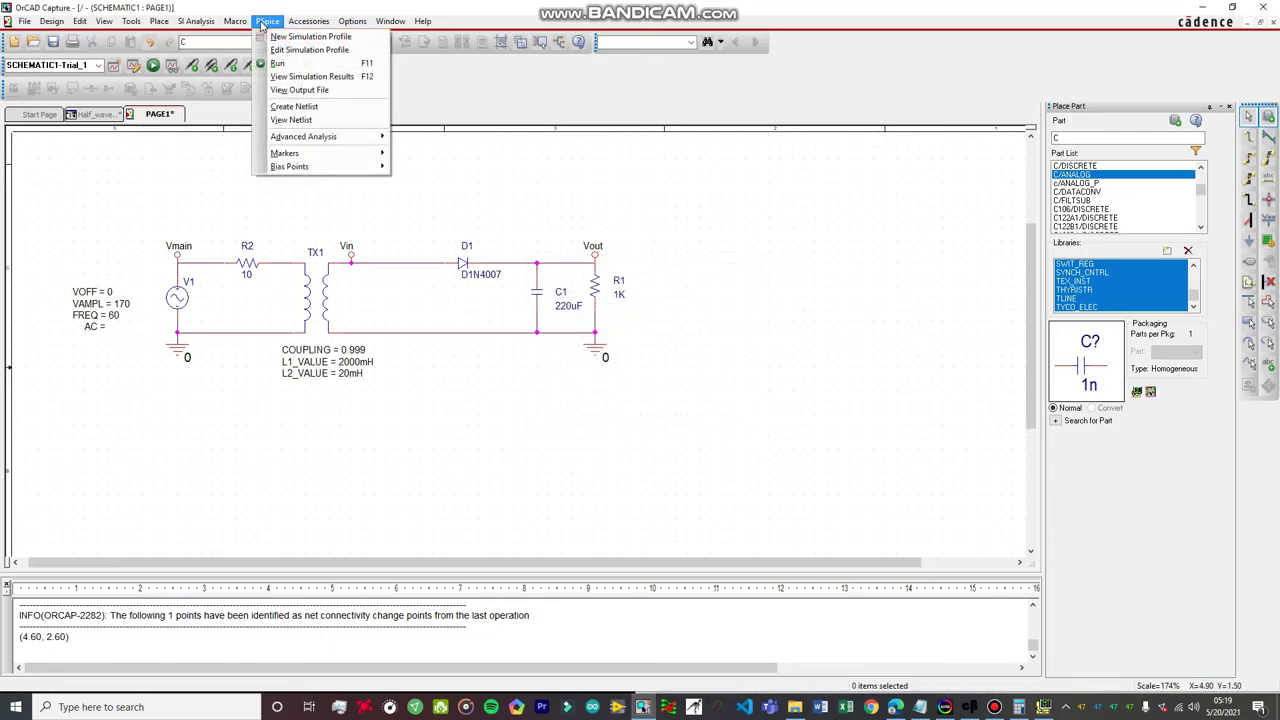
{"action": "left_click", "coordinate": [287, 65]}
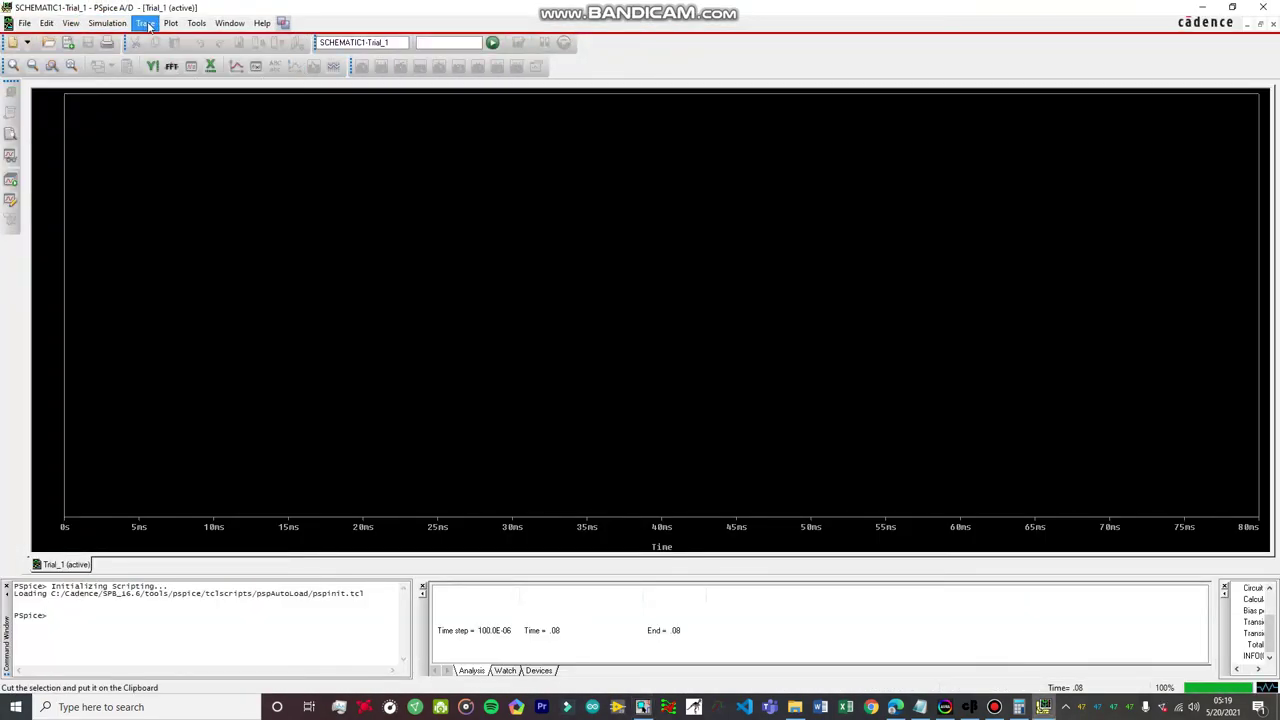
{"action": "left_click", "coordinate": [146, 24]}
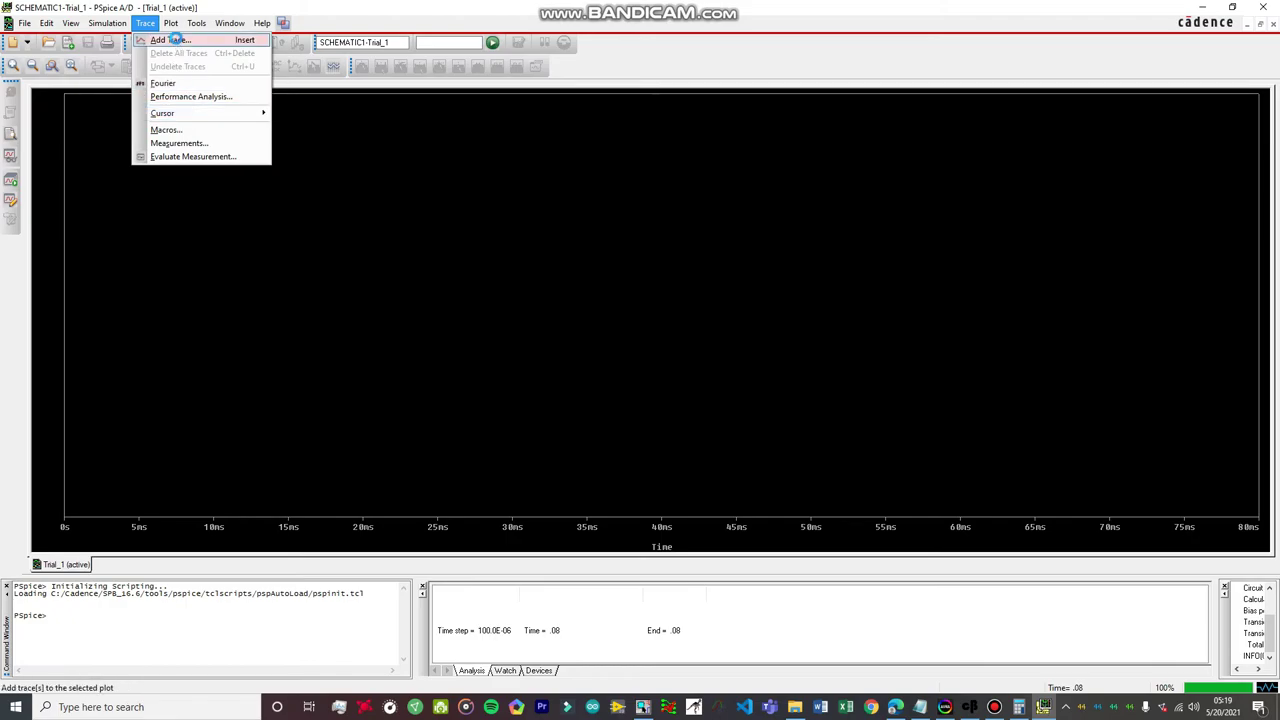
{"action": "left_click", "coordinate": [177, 41]}
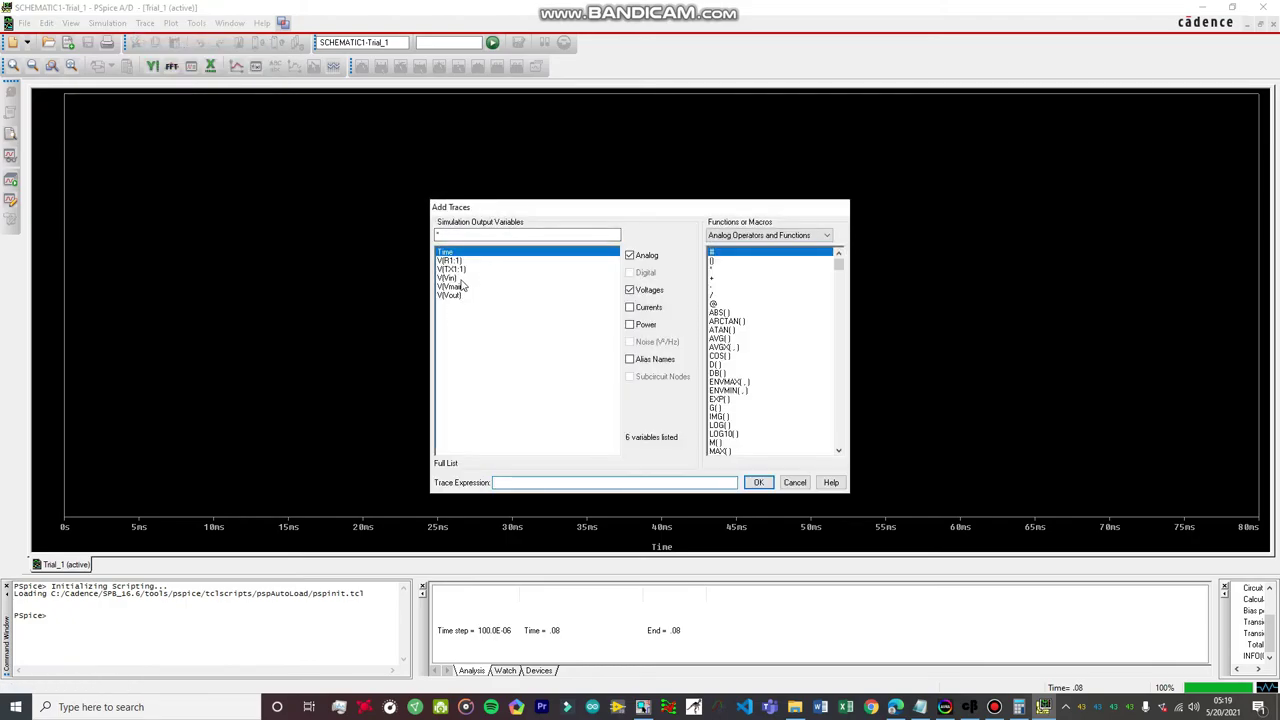
{"action": "left_click", "coordinate": [462, 278]}
{"action": "left_click", "coordinate": [463, 296]}
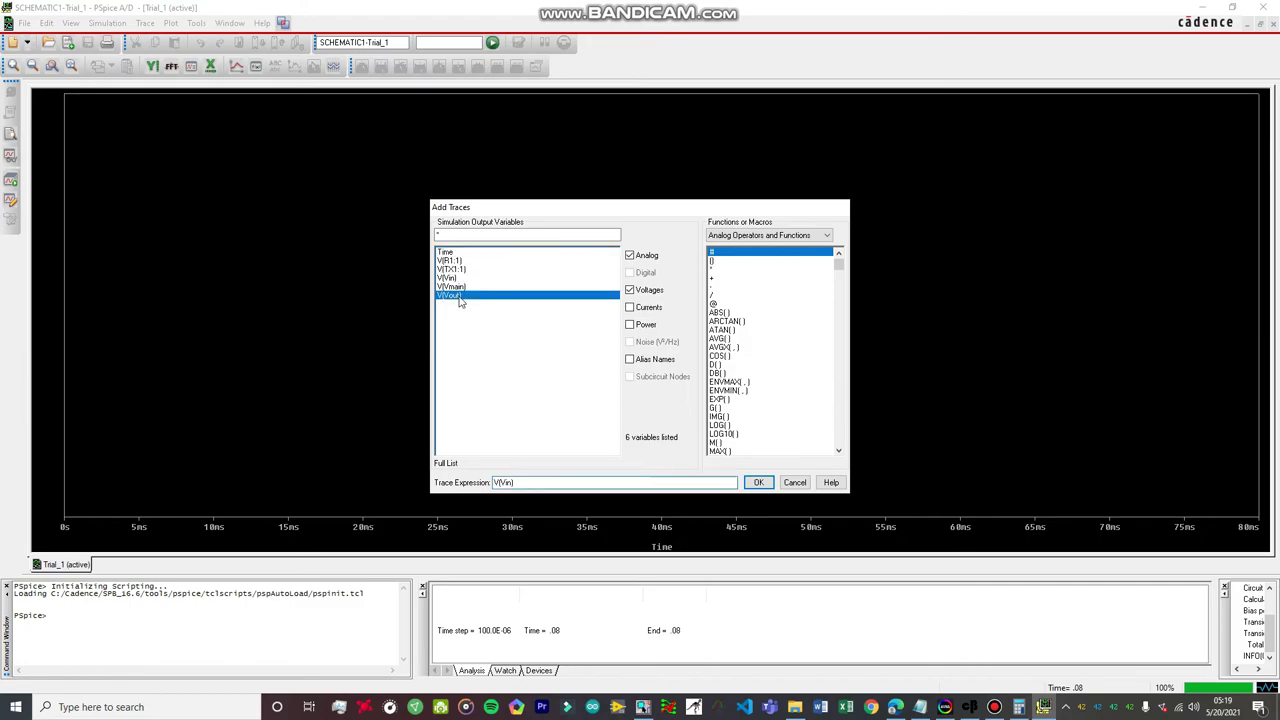
{"action": "left_click", "coordinate": [758, 484]}
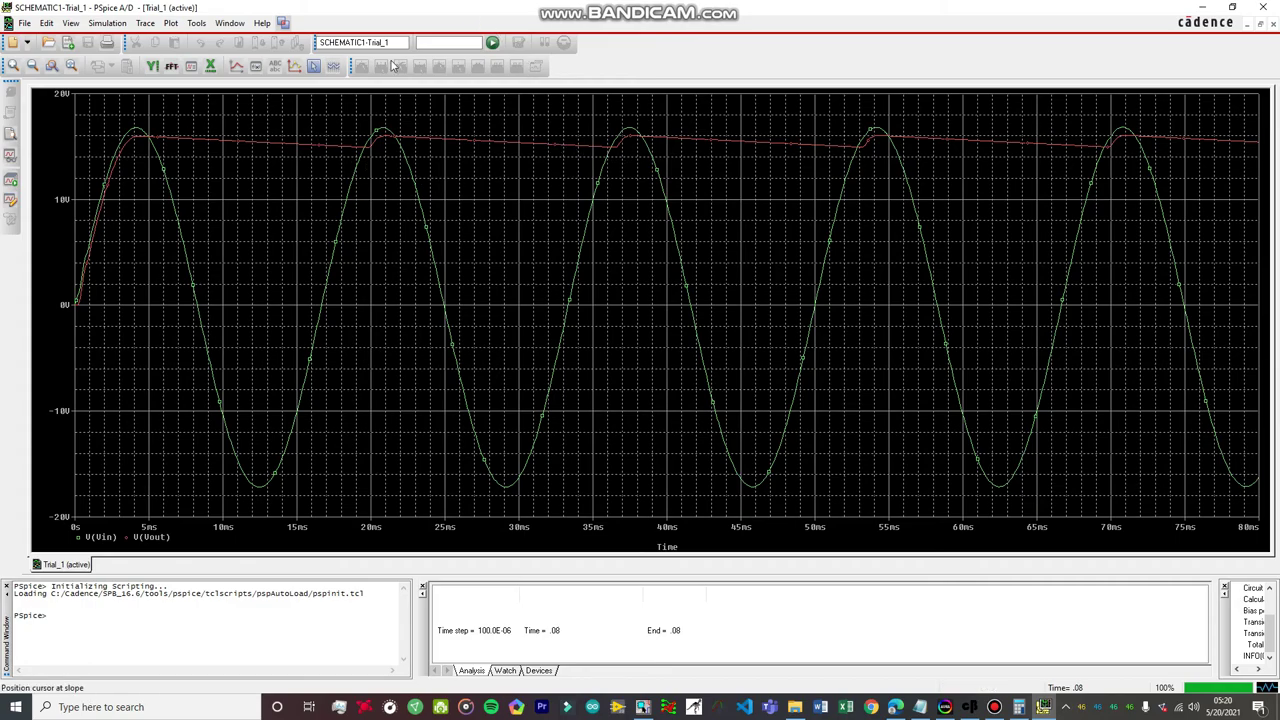
Switch back to the OrCAD Capture schematic and set the value of capacitor C1 to 2200uF
{"action": "left_click", "coordinate": [1205, 9]}
{"action": "double_click", "coordinate": [568, 305]}
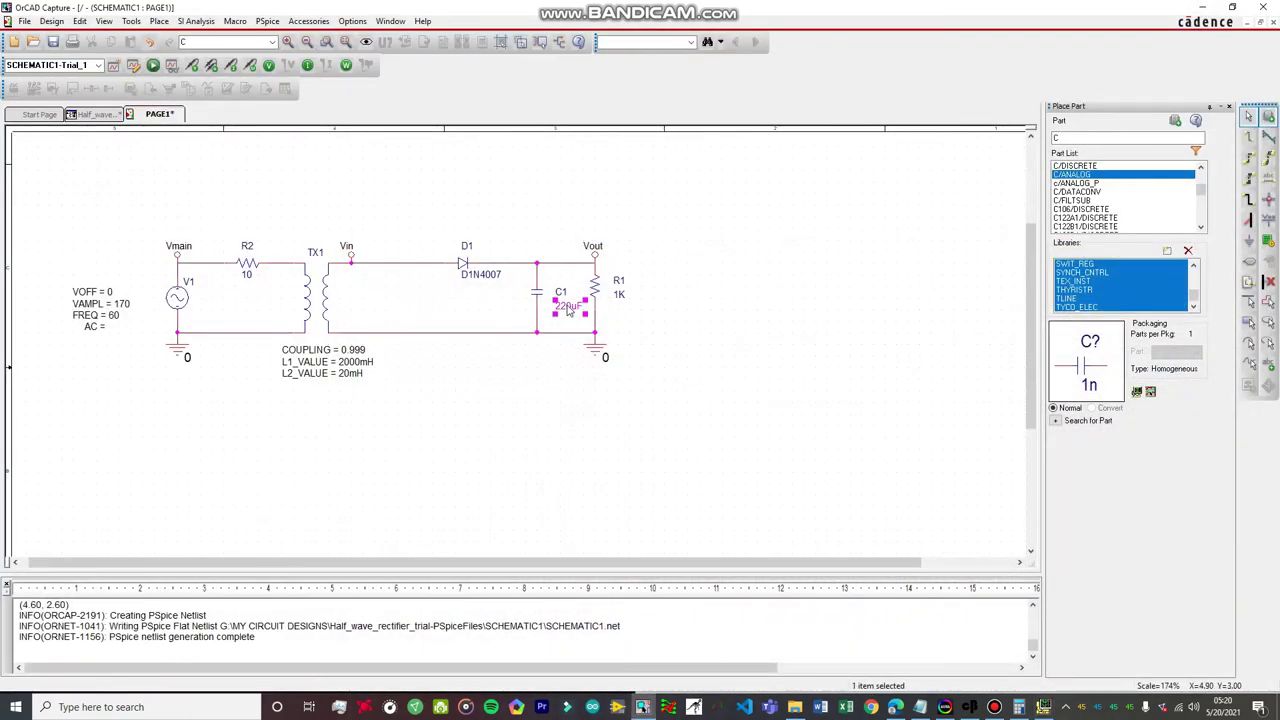
{"action": "left_click", "coordinate": [565, 308]}
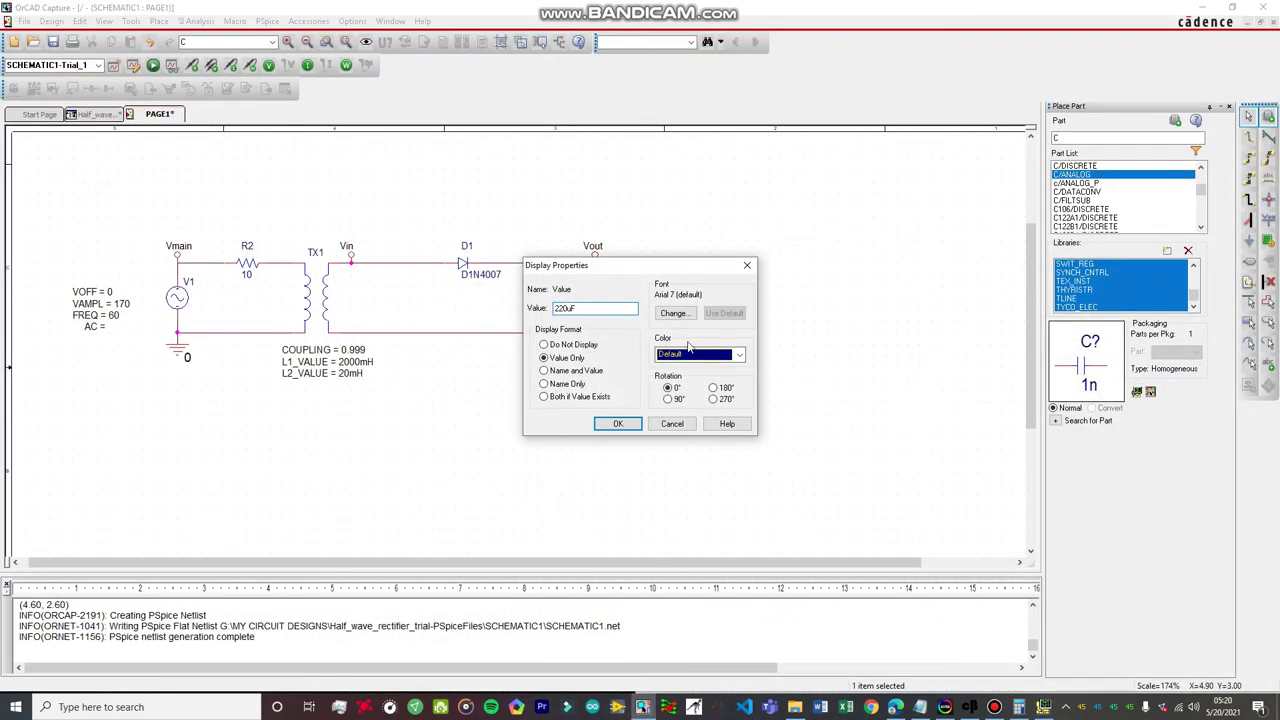
{"action": "type", "text": "0"}
{"action": "left_click", "coordinate": [618, 423]}
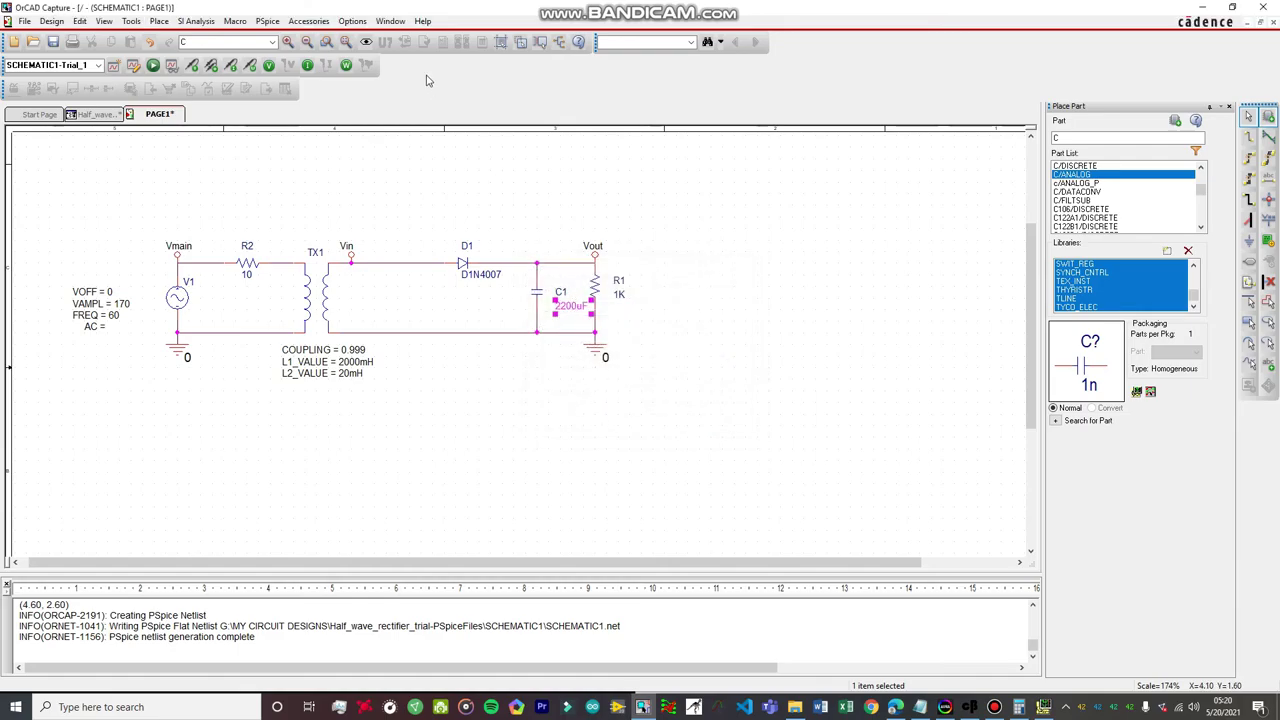
Rerun the PSpice simulation with the 2200uF capacitor, plot V(Vin) and V(Vout) together, and return to the schematic
{"action": "left_click", "coordinate": [270, 20]}
{"action": "left_click", "coordinate": [290, 64]}
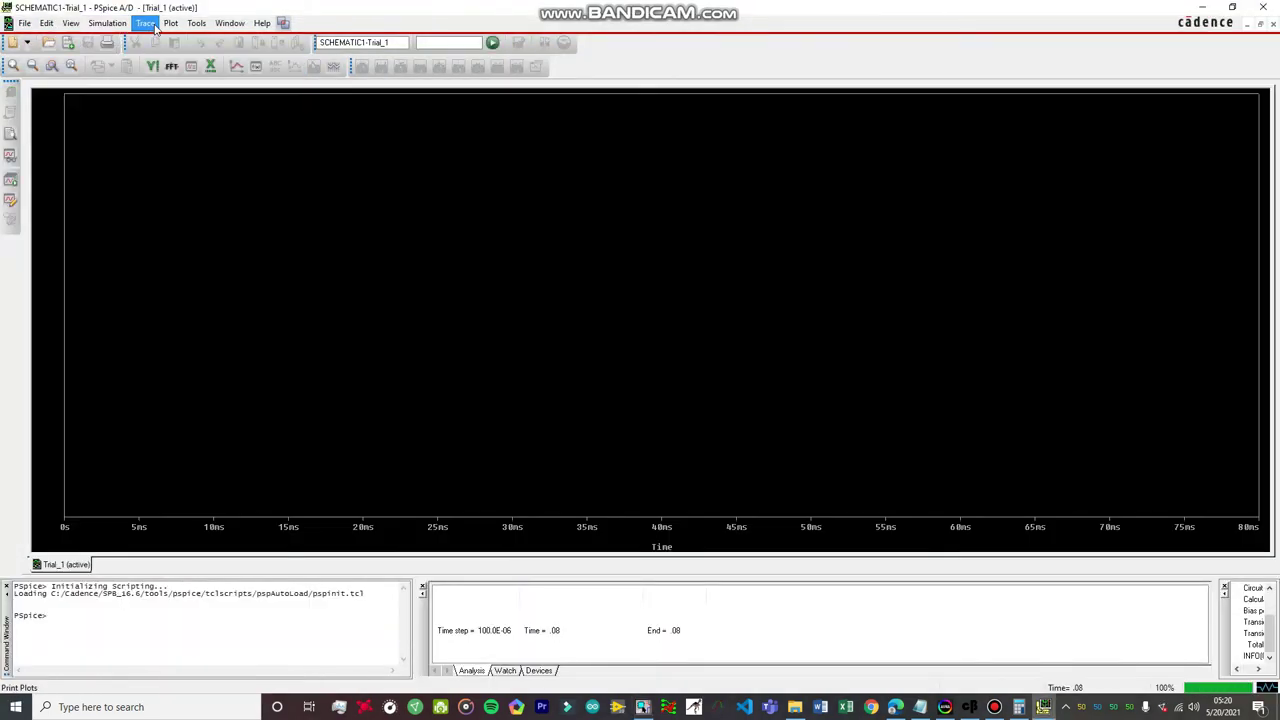
{"action": "left_click", "coordinate": [150, 24]}
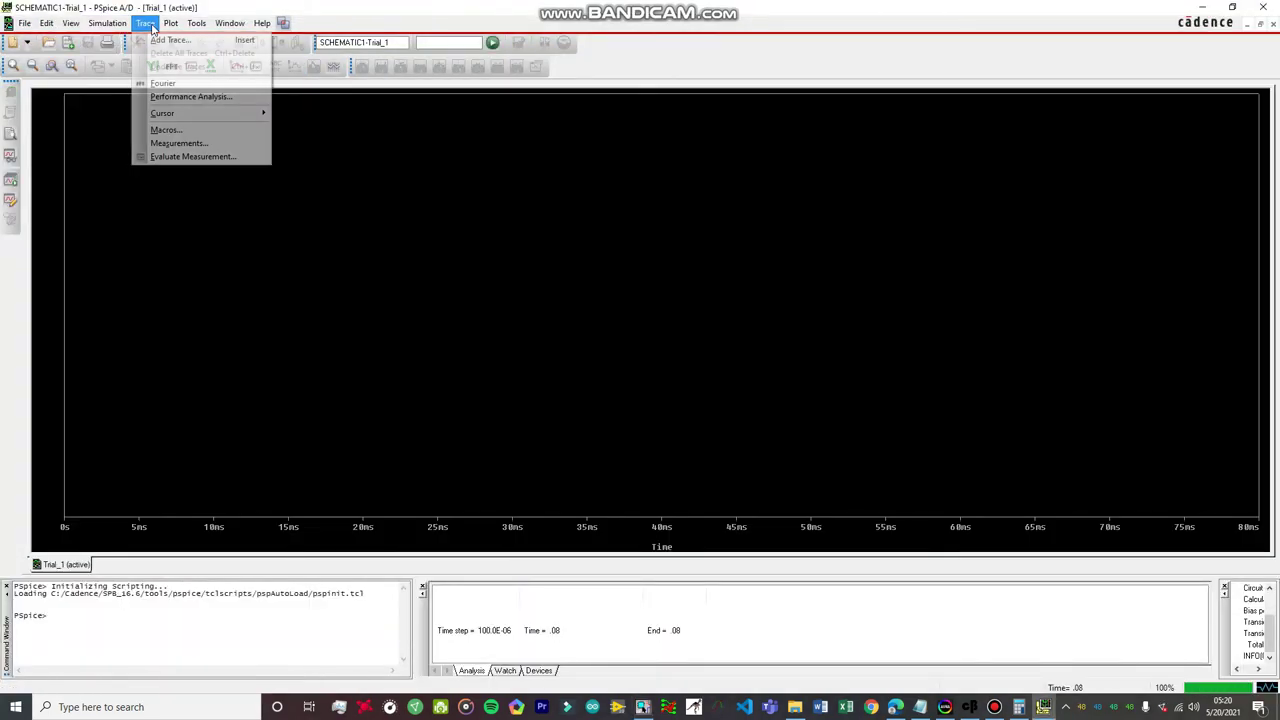
{"action": "left_click", "coordinate": [168, 40]}
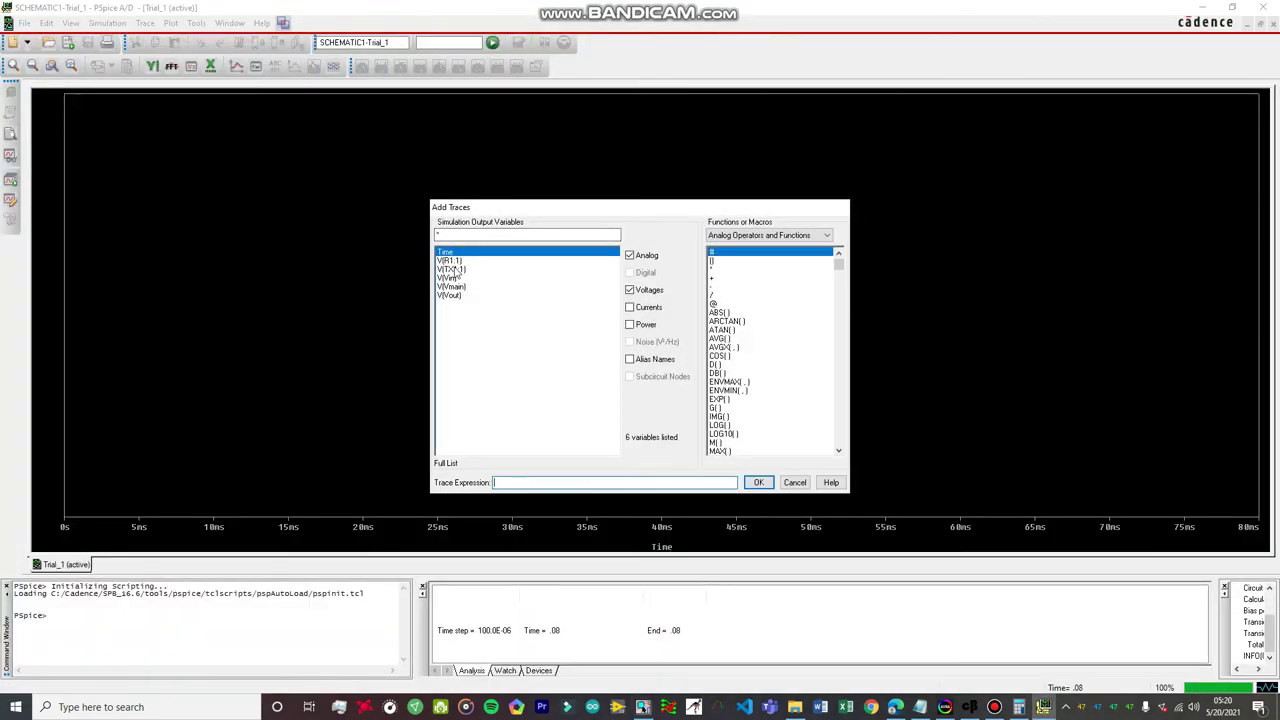
{"action": "left_click", "coordinate": [452, 278]}
{"action": "left_click", "coordinate": [452, 295]}
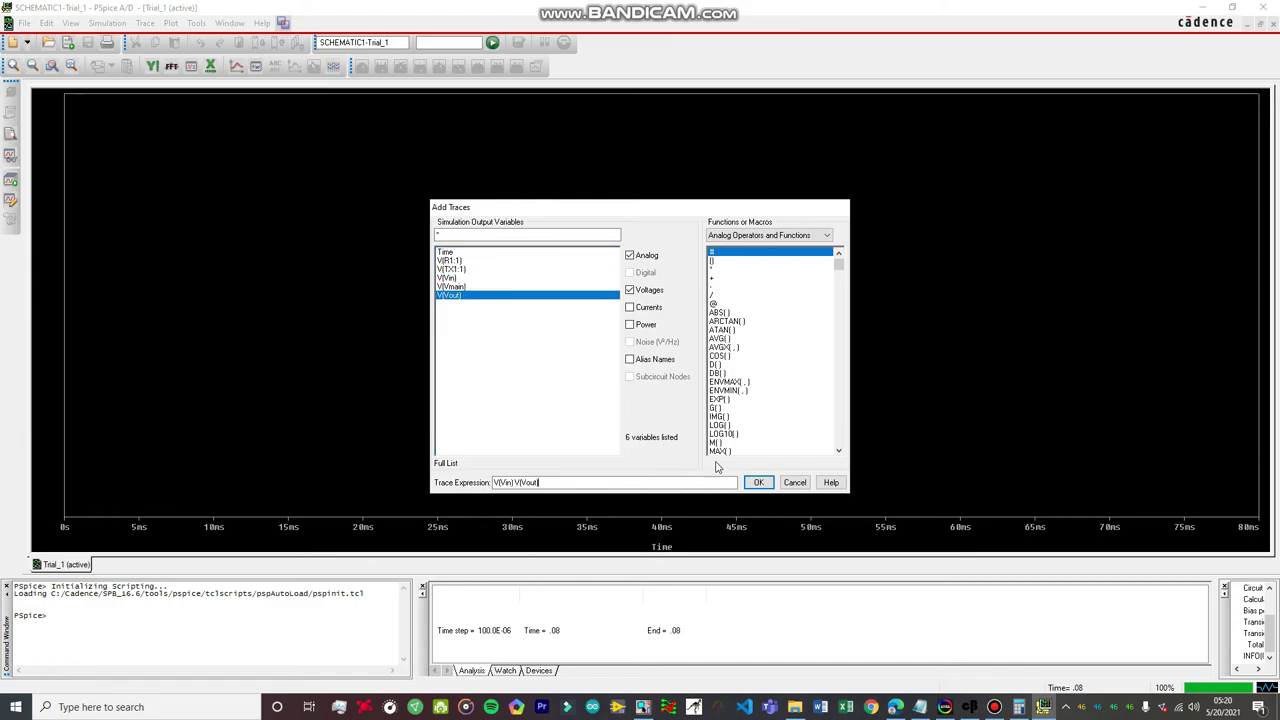
{"action": "left_click", "coordinate": [758, 482]}
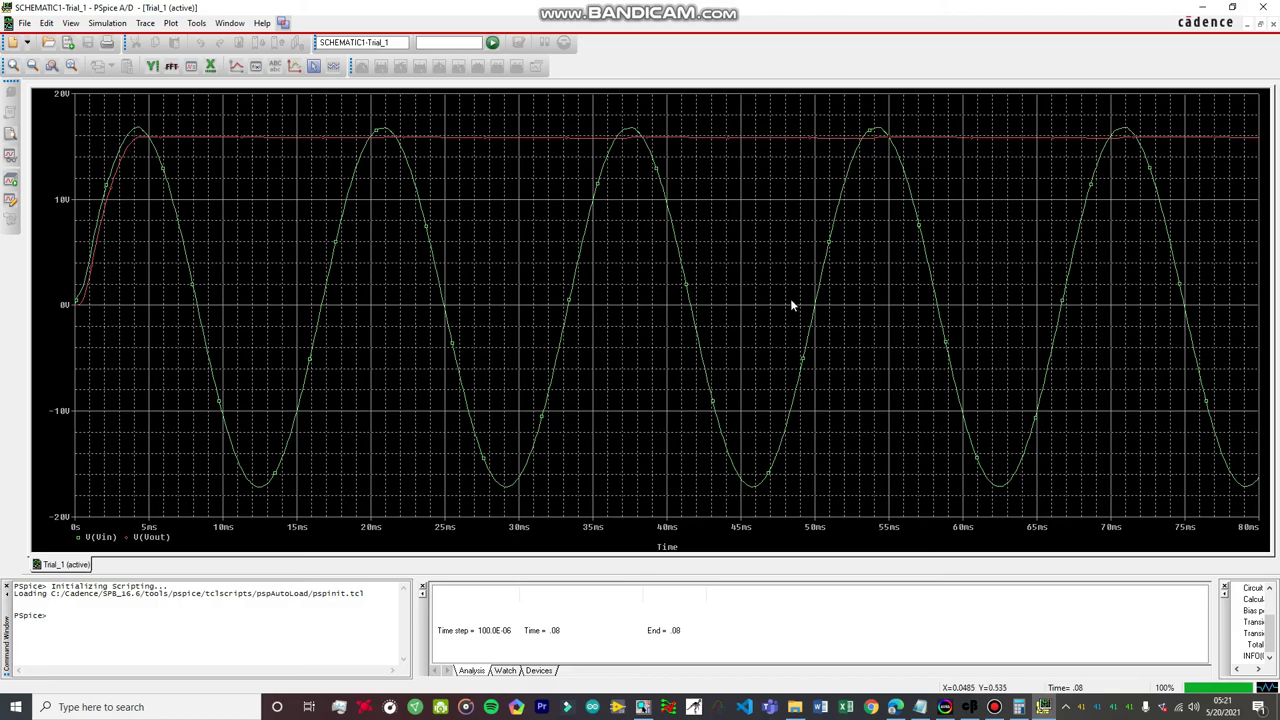
{"action": "left_click", "coordinate": [1205, 10]}
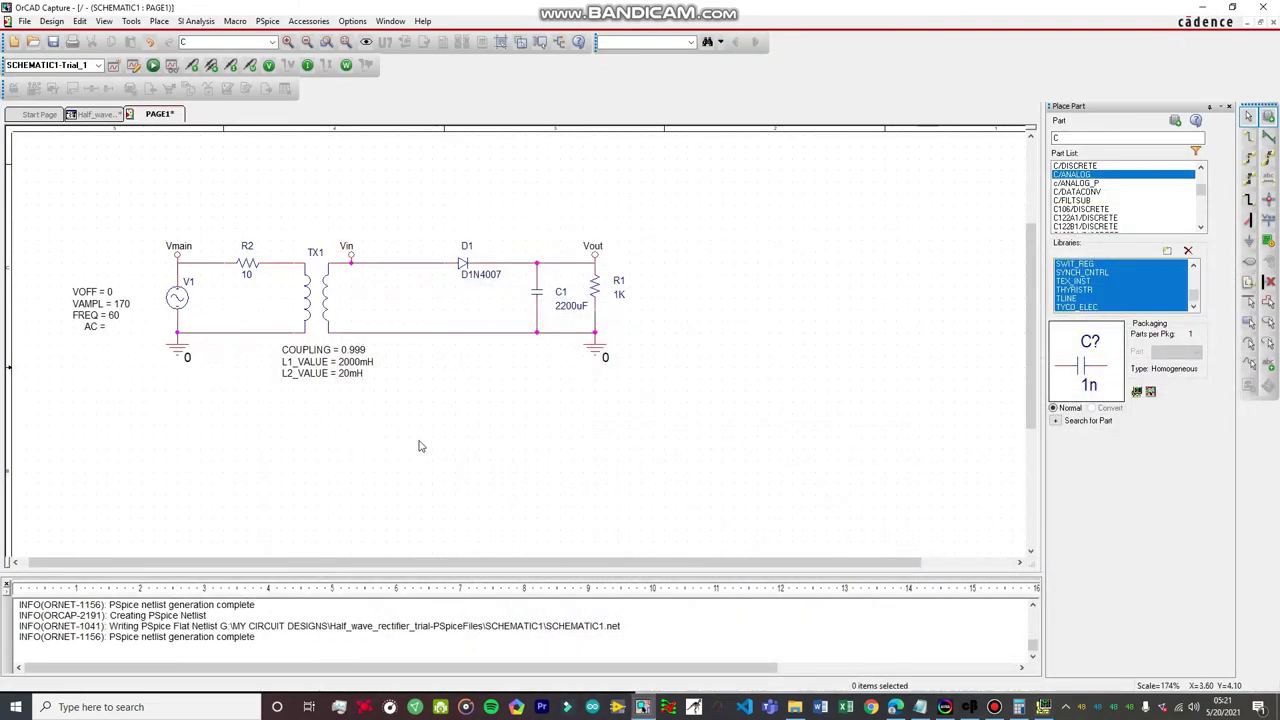